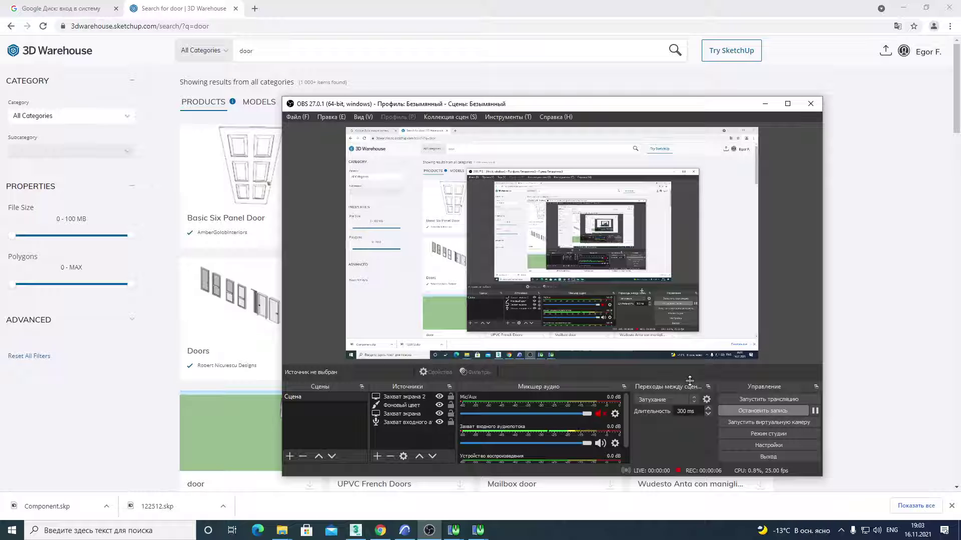
Step: Bring Chrome's 3D Warehouse 'door' search results in front of the OBS window
left_click(671, 6)
Step: Filter ARCHICAD's 3D view to hide Window and Door elements, leaving bare wall openings
left_click(407, 535)
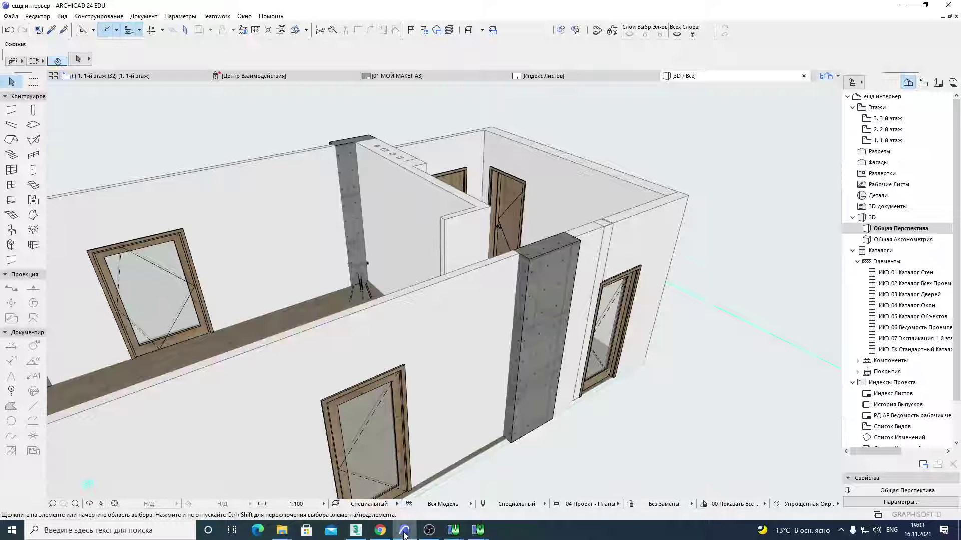
mouse_move(450, 300)
middle_mouse_down("shift")
mouse_move(520, 318)
mouse_move(341, 329)
mouse_move(444, 319)
mouse_move(482, 340)
middle_mouse_up("shift")
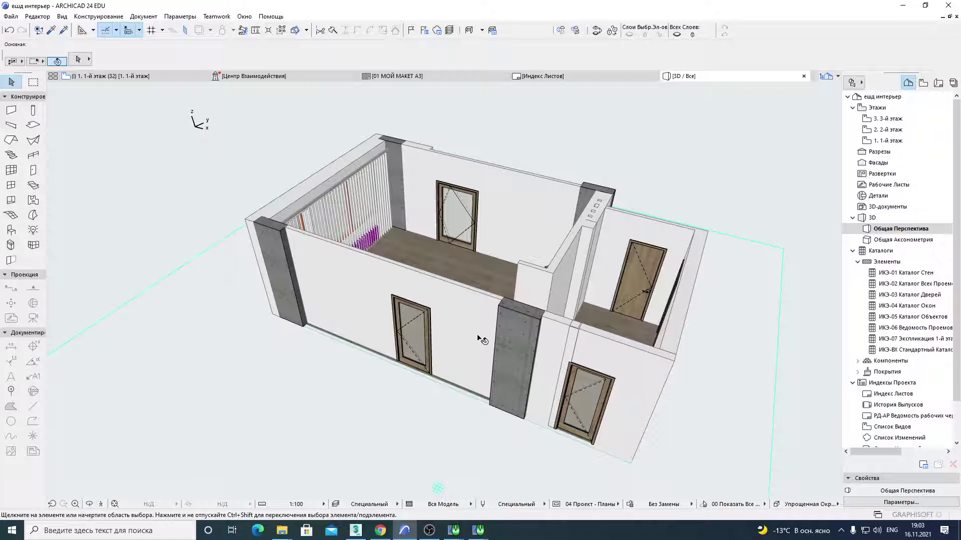
left_click(62, 17)
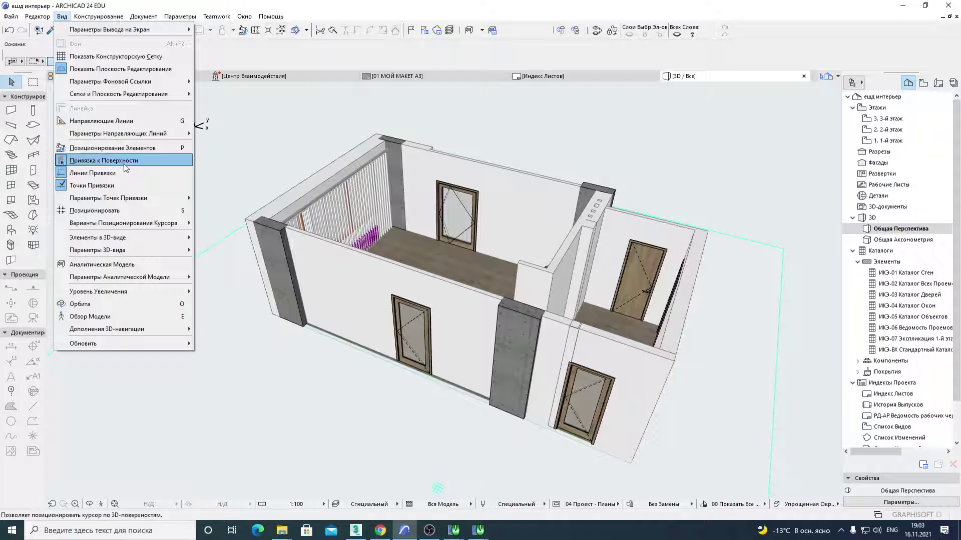
mouse_move(98, 237)
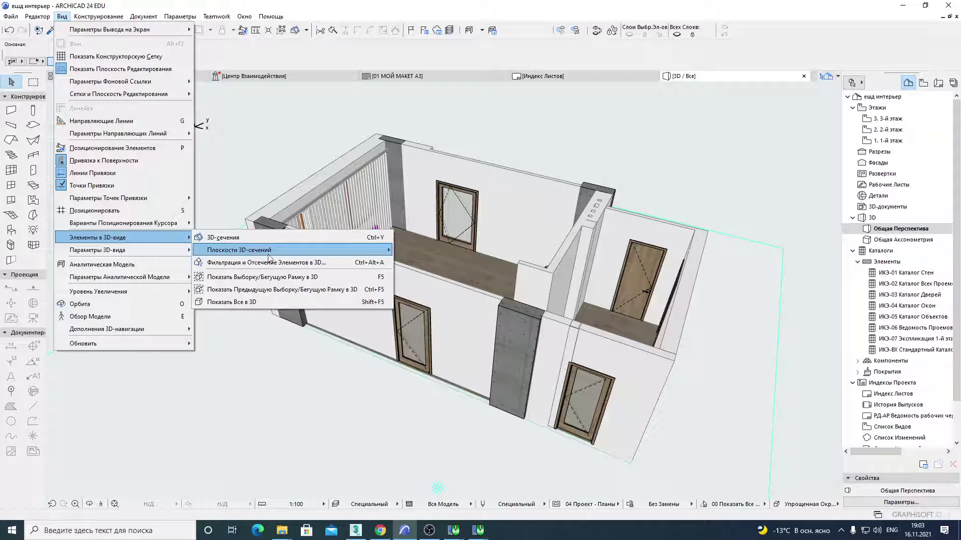
left_click(289, 265)
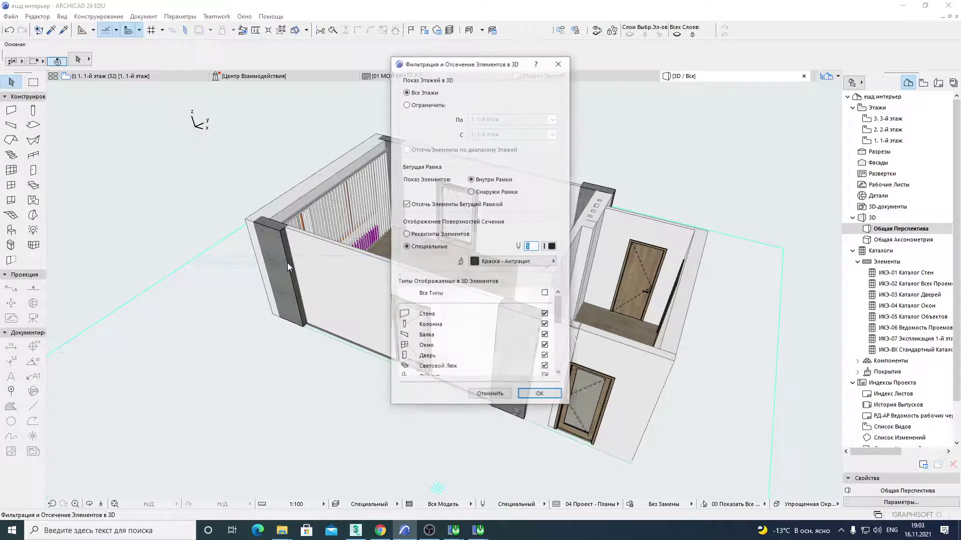
mouse_move(557, 314)
left_mouse_down()
mouse_move(558, 350)
mouse_move(561, 313)
left_mouse_up()
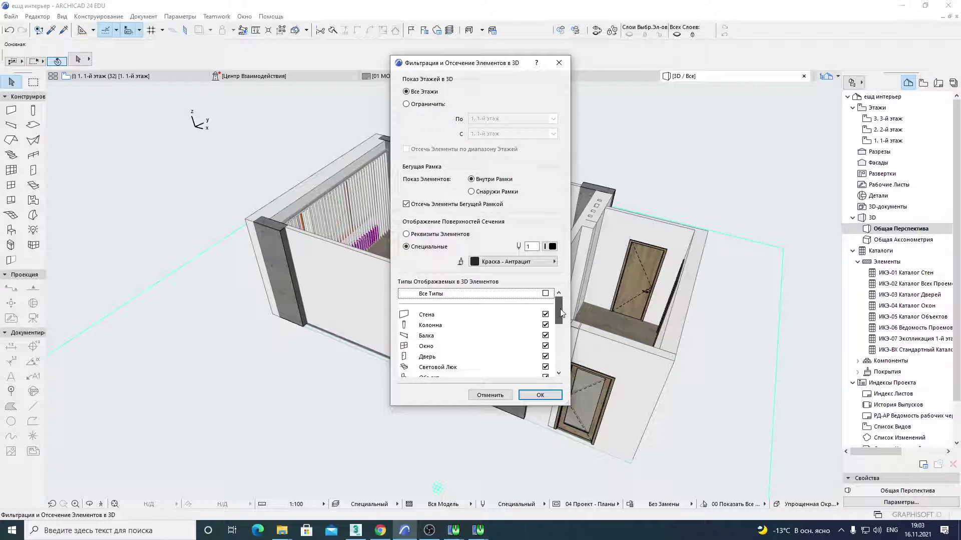
left_click(545, 347)
left_click(545, 357)
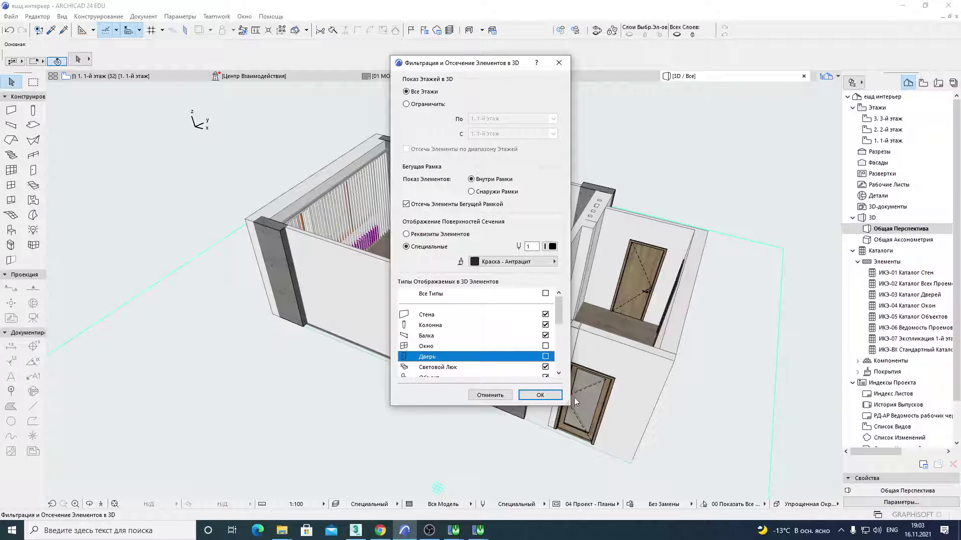
scroll(558, 313, "down", 1)
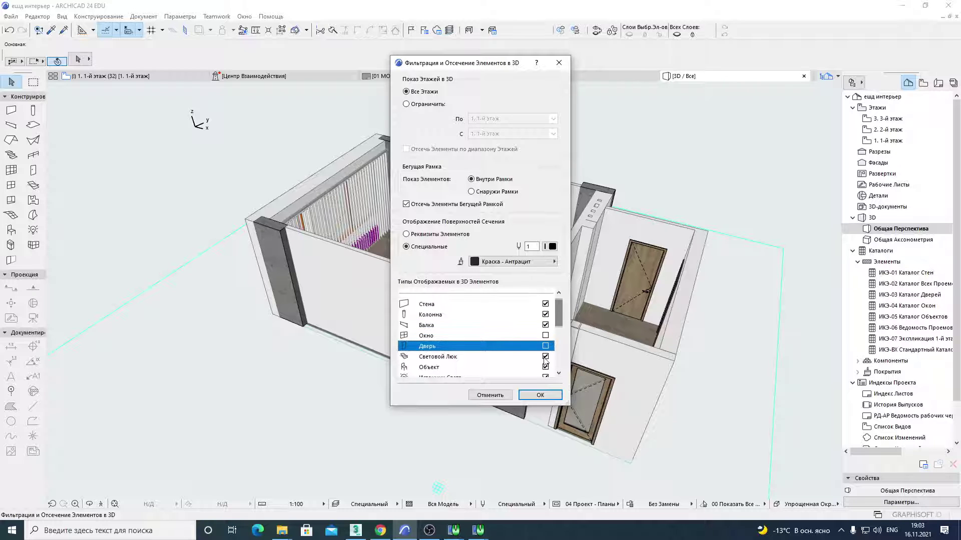
left_click(541, 395)
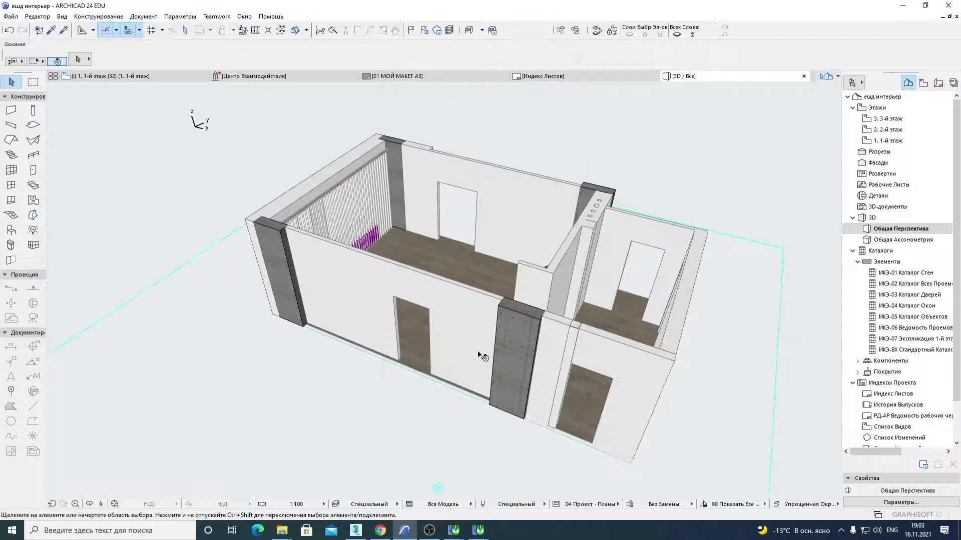
mouse_move(440, 333)
left_mouse_down()
mouse_move(585, 389)
mouse_move(563, 355)
left_mouse_up()
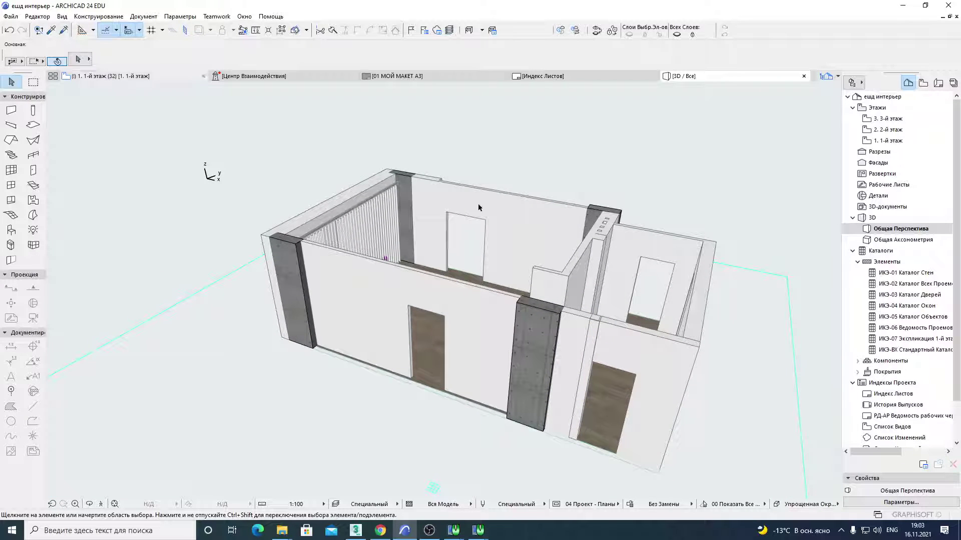
left_click(61, 16)
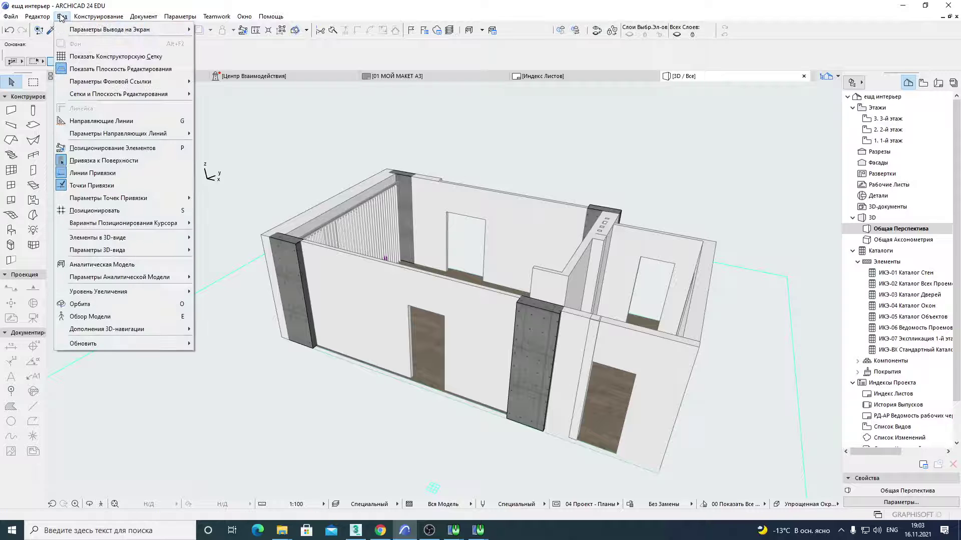
mouse_move(97, 237)
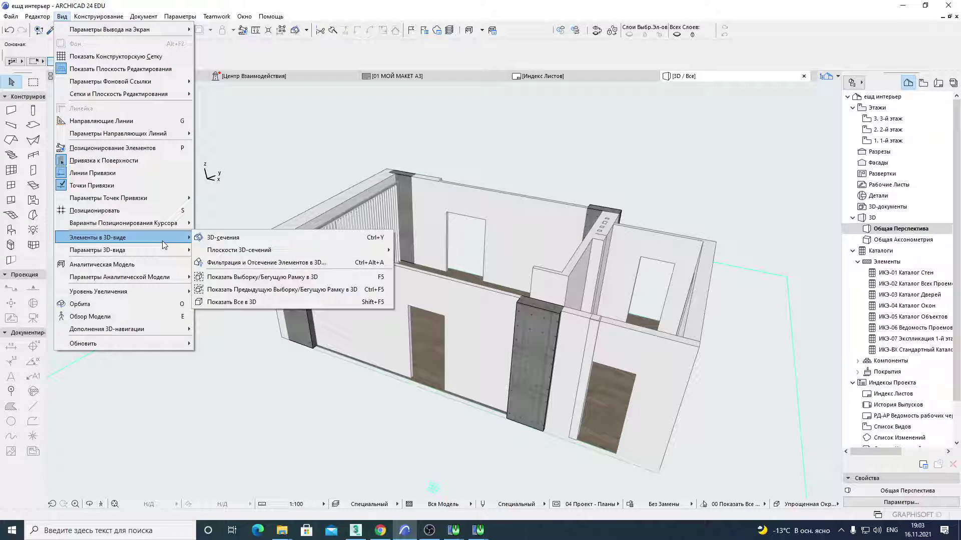
left_click(265, 262)
scroll(560, 316, "down", 2)
scroll(562, 326, "down", 2)
scroll(561, 330, "down", 2)
scroll(564, 303, "up", 6)
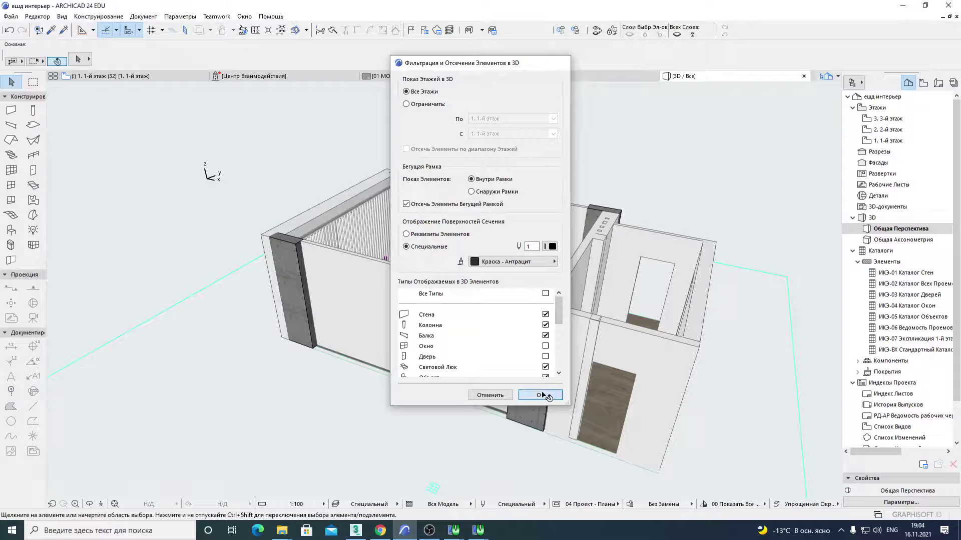
left_click(540, 395)
Step: Save the 3D model as a Twinmotion 2020 FBX file named my.fbx
left_click(12, 17)
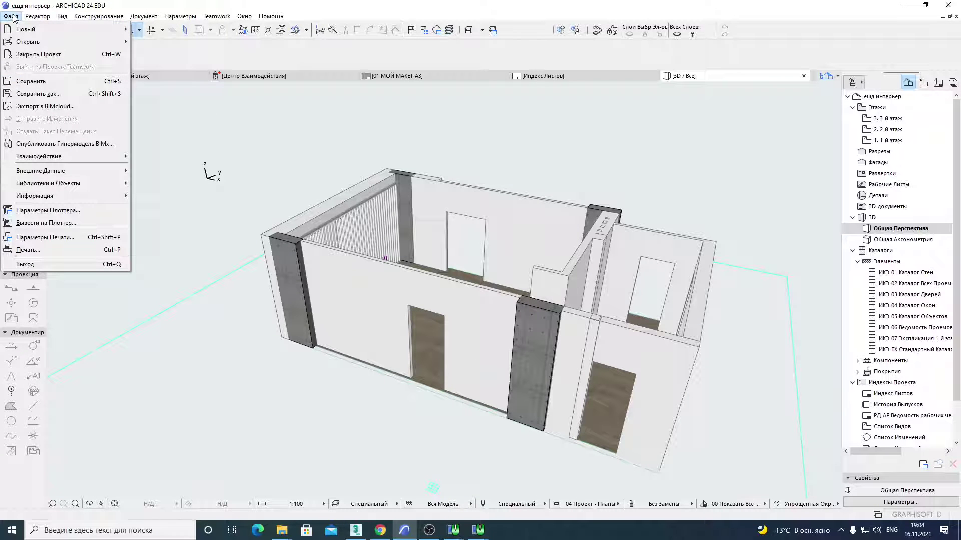
left_click(38, 94)
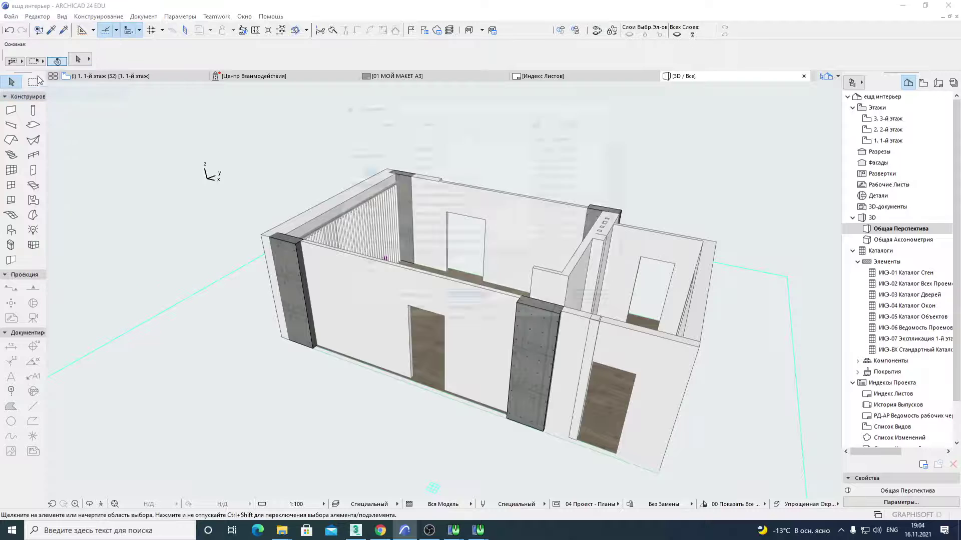
left_click(478, 313)
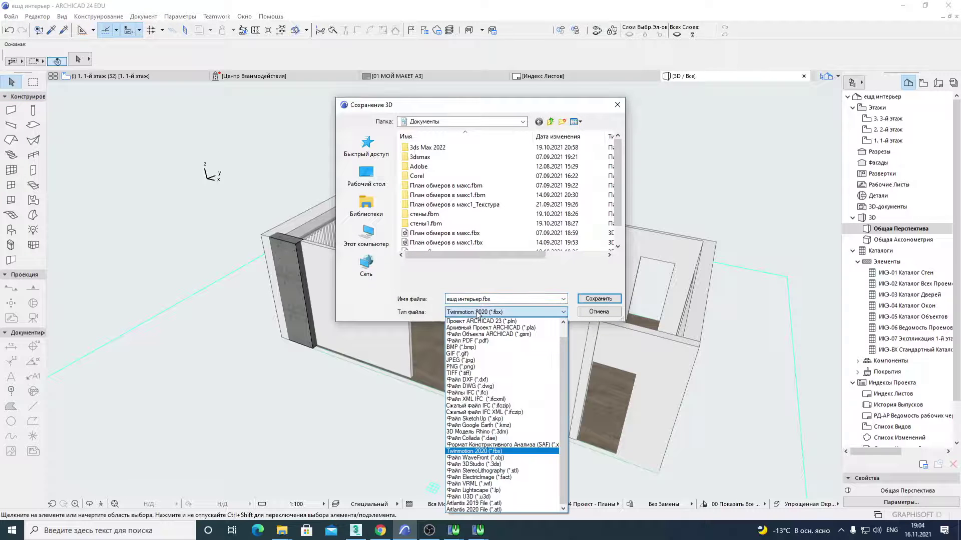
left_click(478, 313)
left_click(482, 299)
double_click(482, 299)
key("BackSpace")
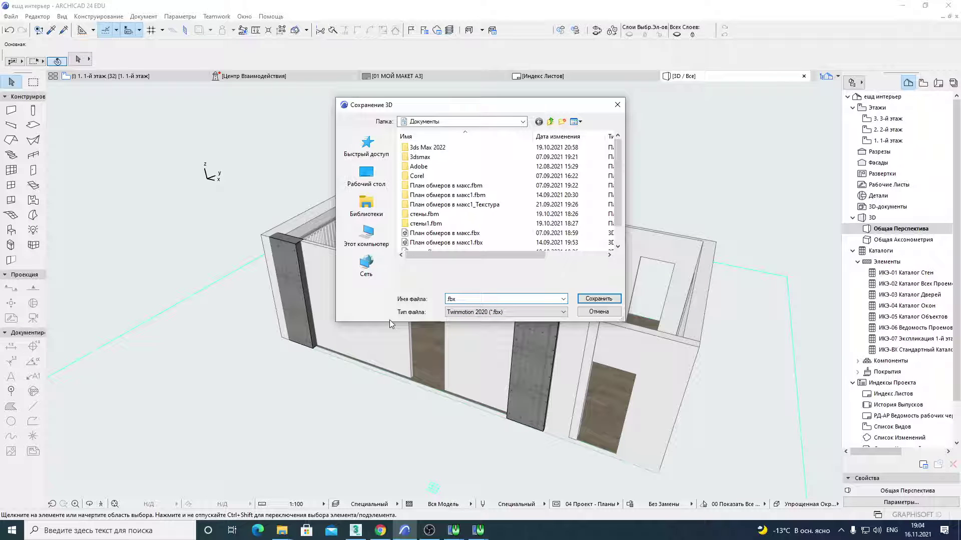
type("my")
scroll(538, 220, "down", 1)
left_click(597, 299)
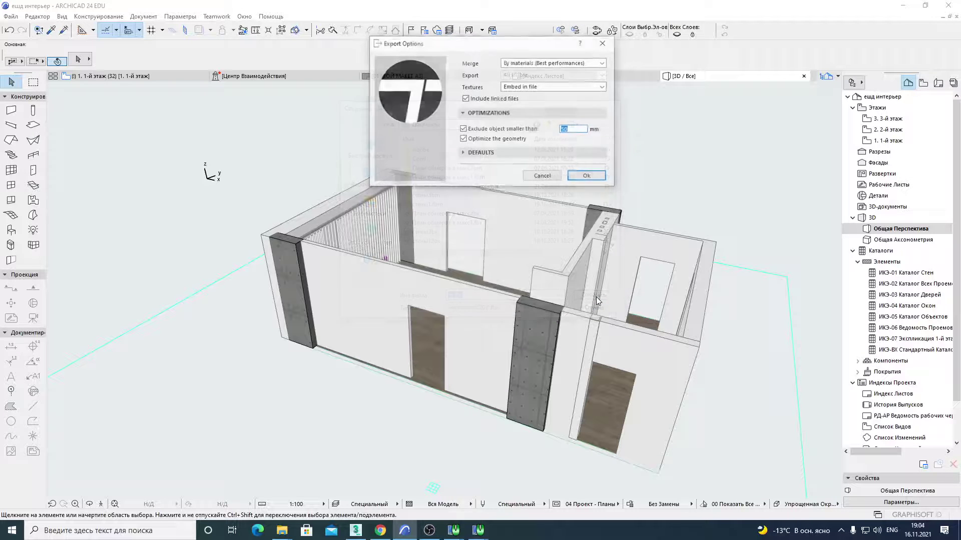
Step: Uncheck Exclude objects and Optimize geometry in the export options and confirm
left_click(463, 129)
left_click(463, 140)
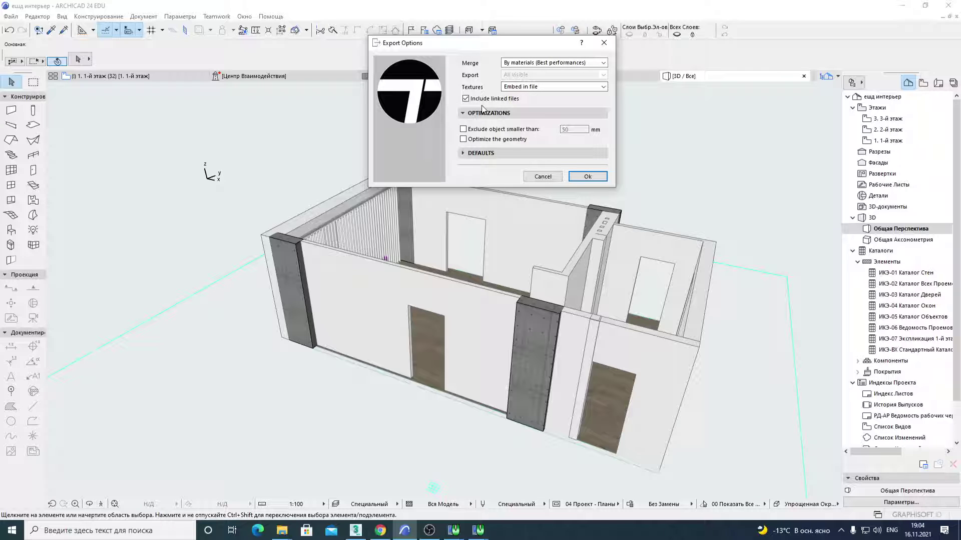
left_click(588, 178)
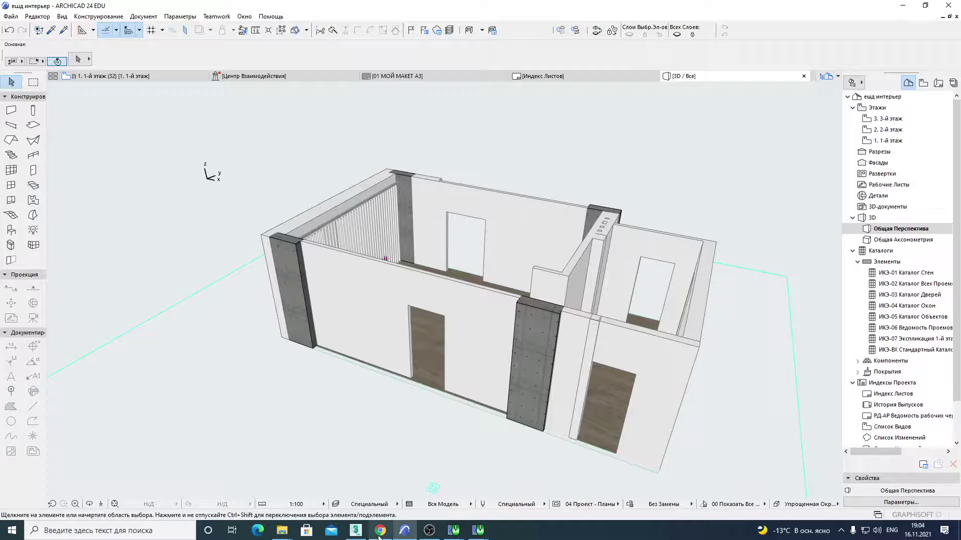
Step: Import Documents\my.fbx into 3ds Max with the default FBX import settings
left_click(356, 530)
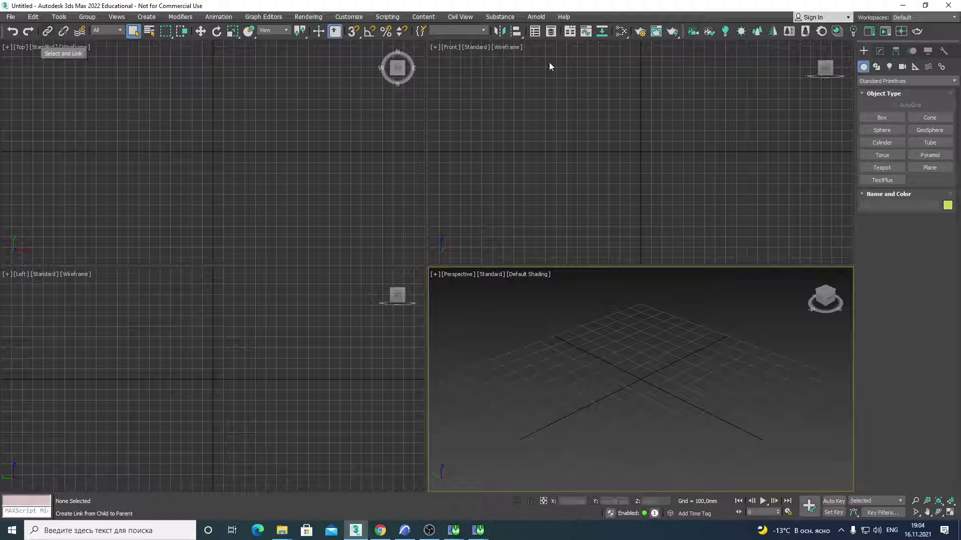
left_click(11, 18)
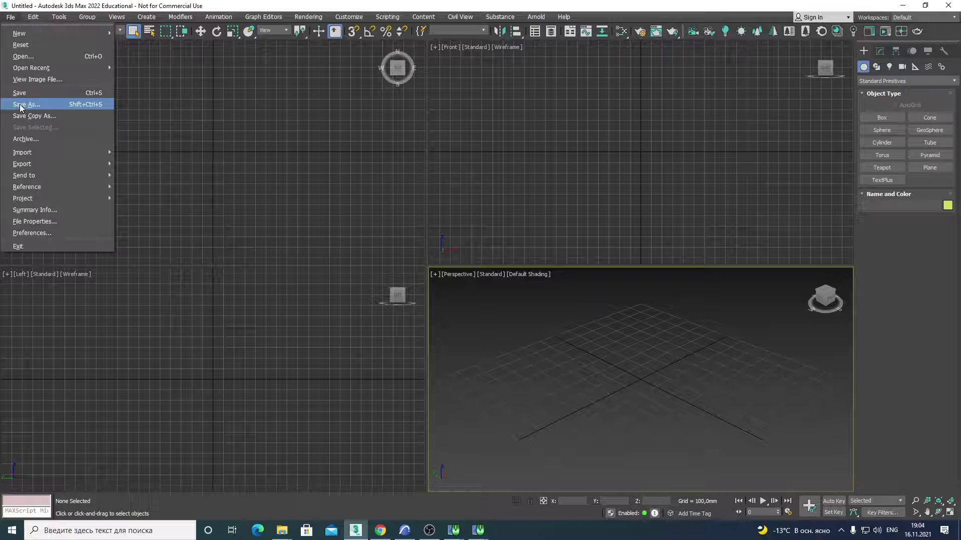
mouse_move(23, 152)
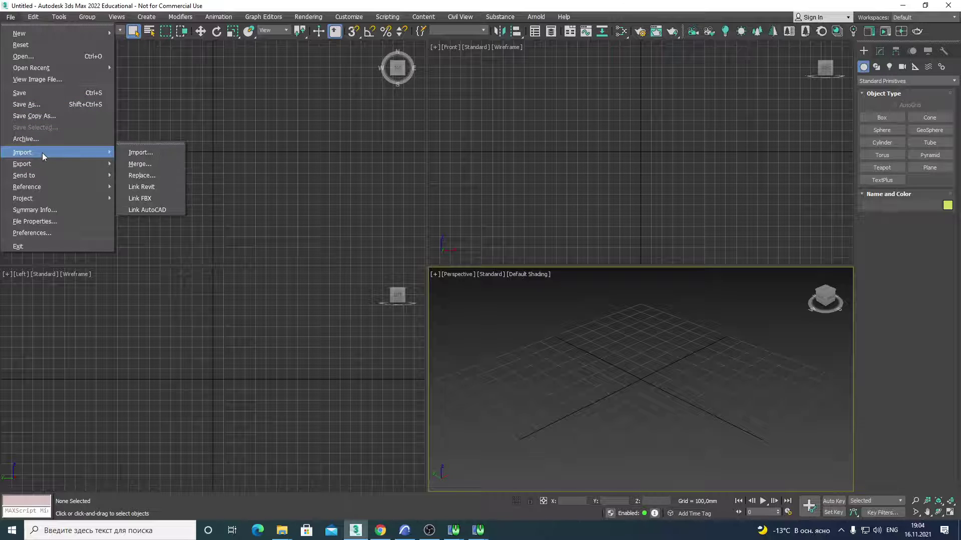
left_click(136, 153)
left_click(22, 81)
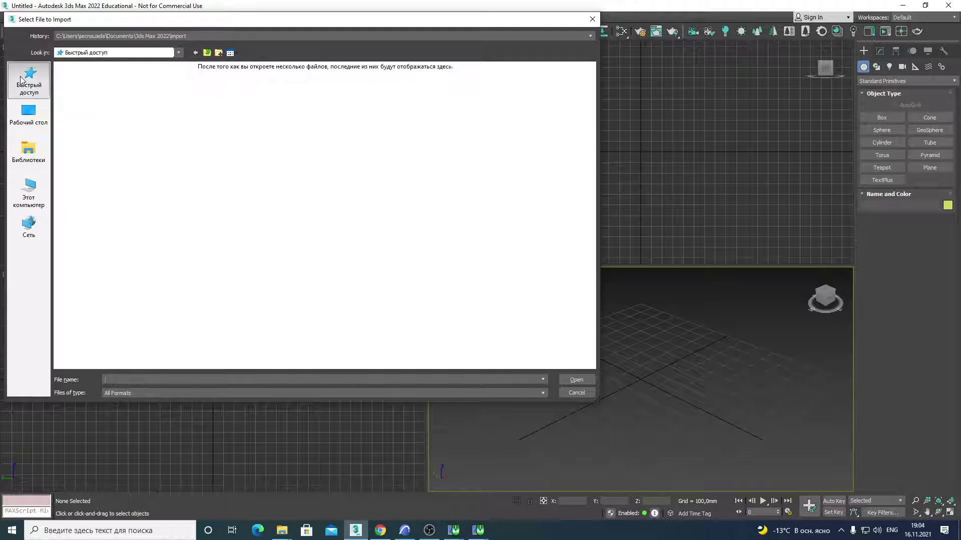
double_click(320, 98)
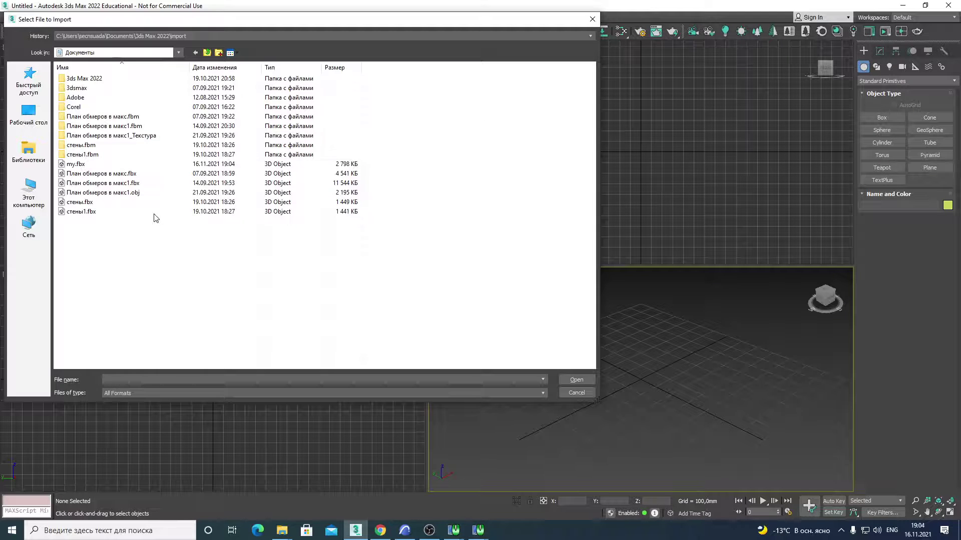
double_click(75, 164)
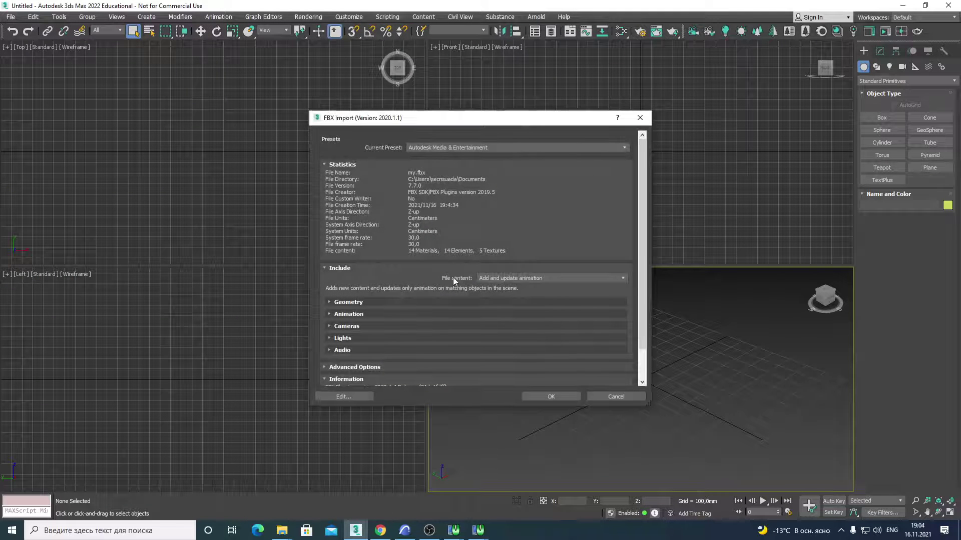
scroll(588, 266, "down", 2)
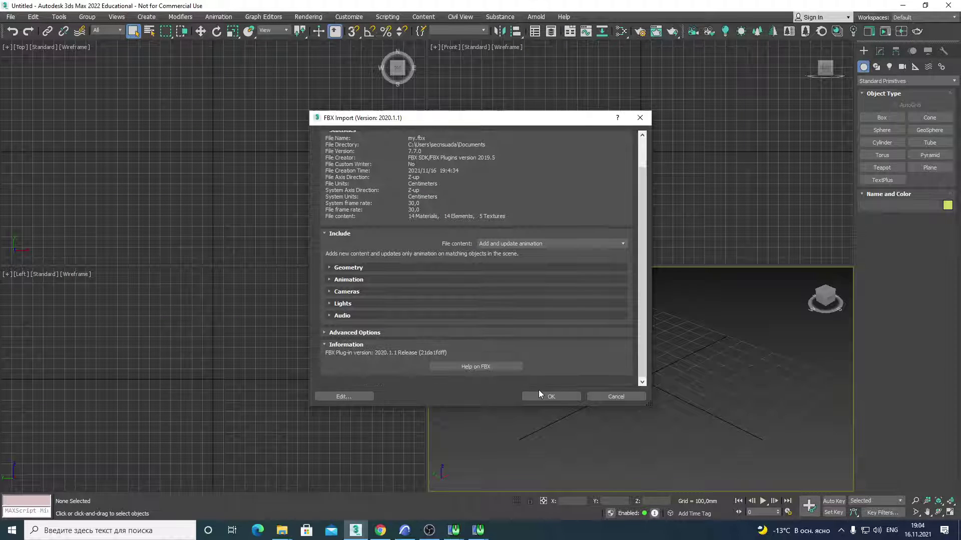
left_click(546, 395)
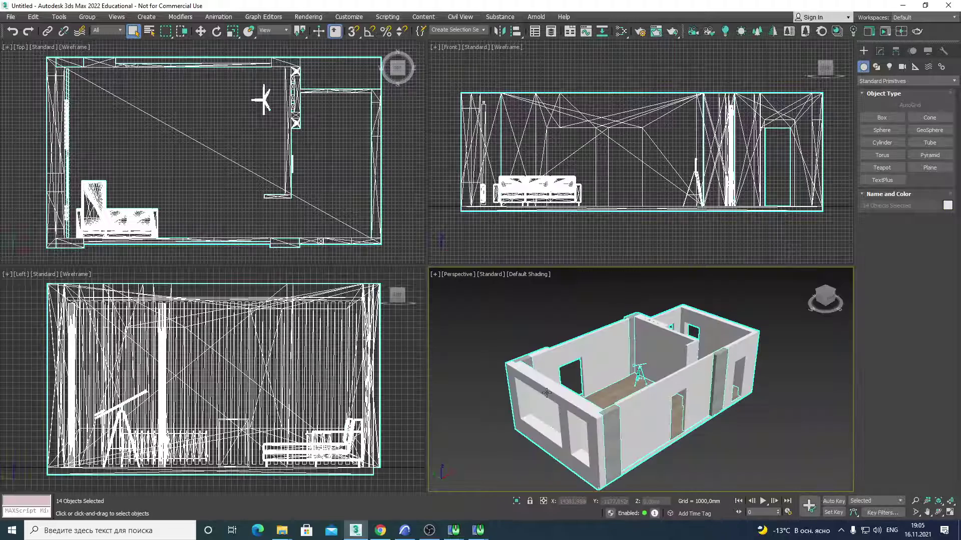
Step: Deselect, then orbit and zoom the Perspective view to inspect the imported room
middle_click_drag(546, 394, 536, 390, "alt")
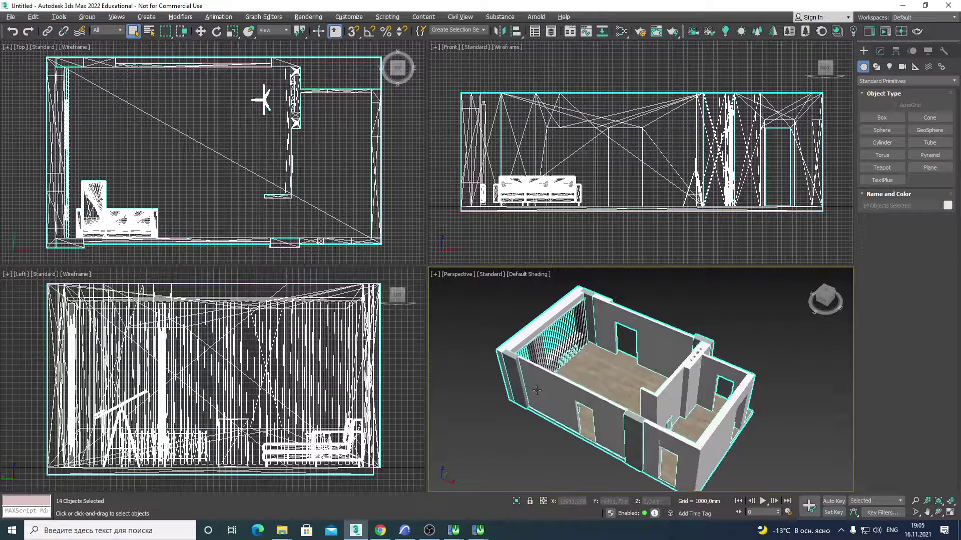
left_click(507, 429)
mouse_move(506, 429)
middle_mouse_down("alt")
mouse_move(534, 397)
mouse_move(581, 391)
middle_mouse_up("alt")
scroll(540, 399, "up", 3)
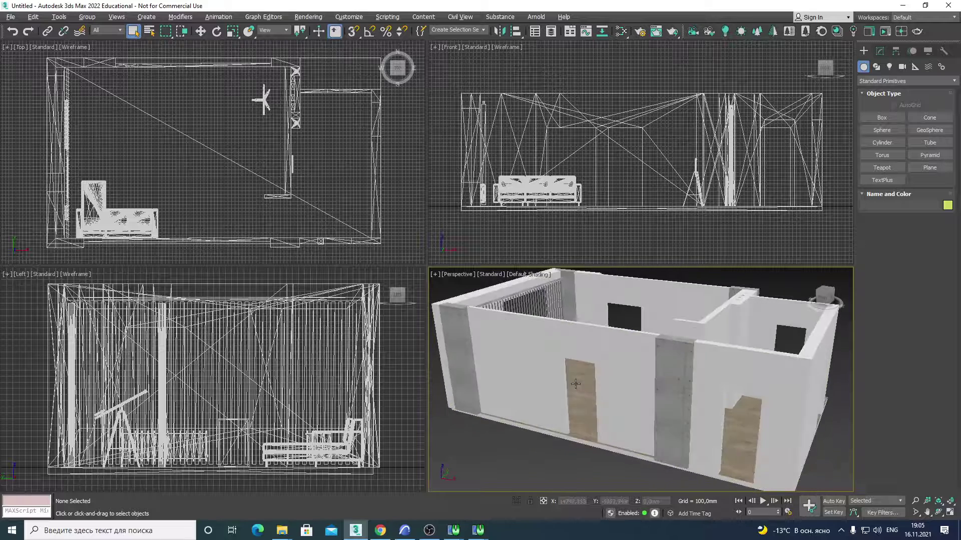
scroll(582, 391, "down", 5)
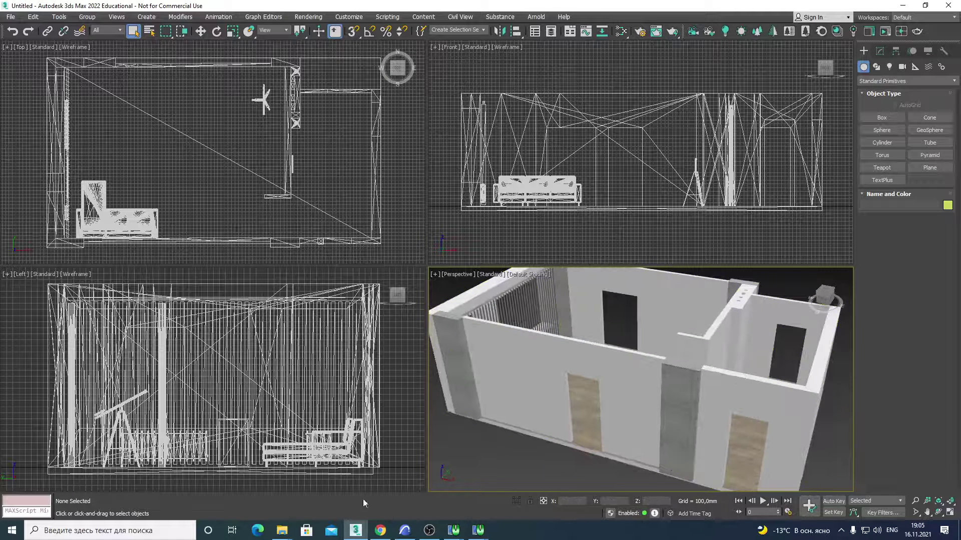
Step: Show the downloaded Component.skp in the Загрузки folder from the browser's download bar
left_click(380, 530)
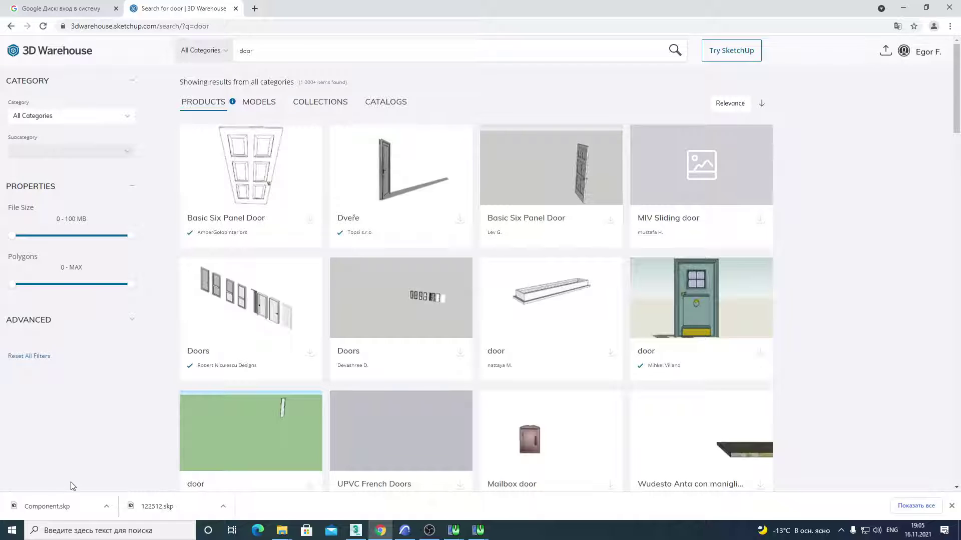
left_click(108, 507)
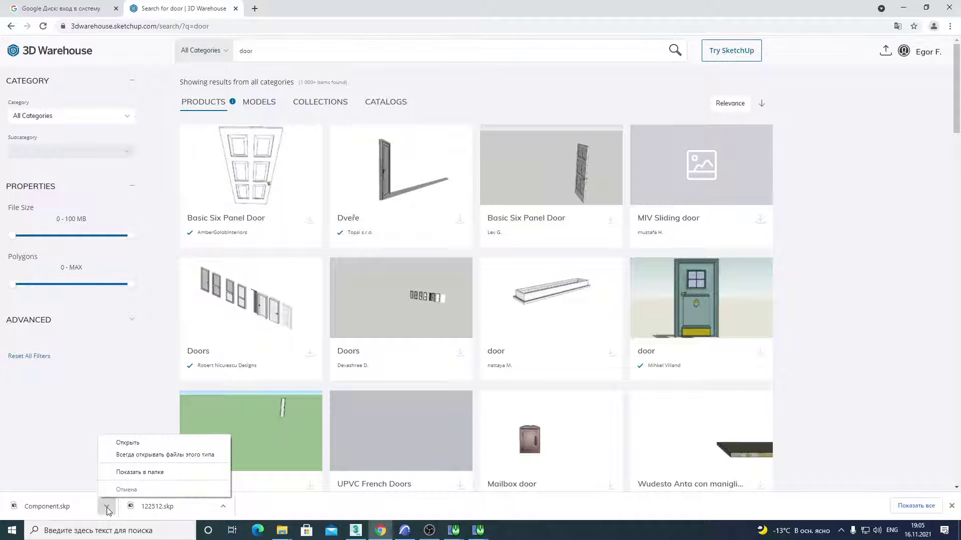
left_click(136, 474)
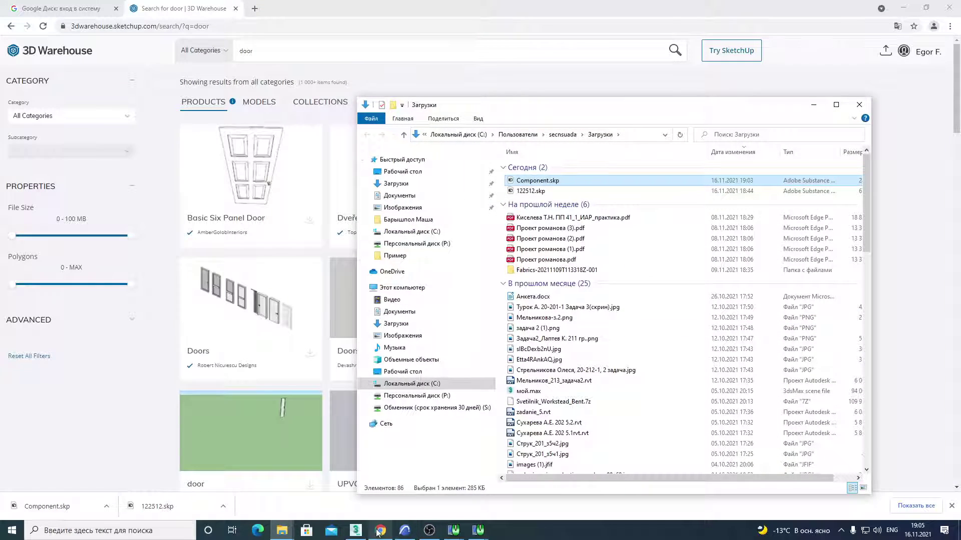
left_click(356, 531)
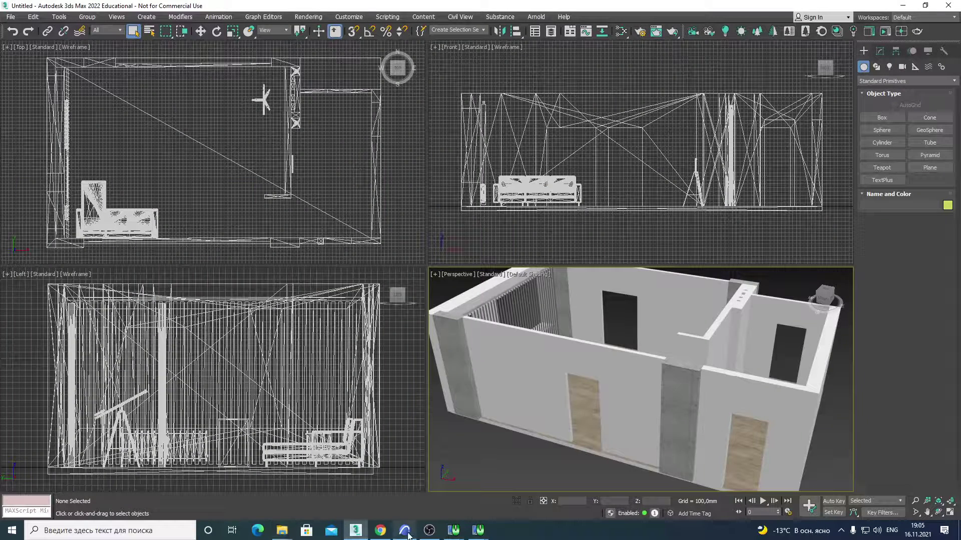
mouse_move(282, 530)
mouse_move(360, 488)
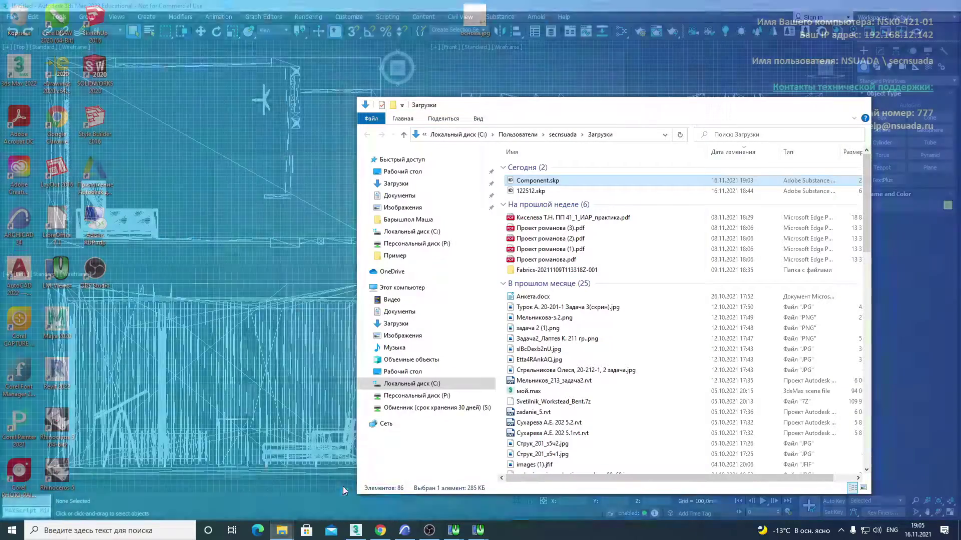
Step: Drag Component.skp from the Downloads window into the viewport to import it
left_click(344, 486)
left_click_drag(500, 105, 723, 57)
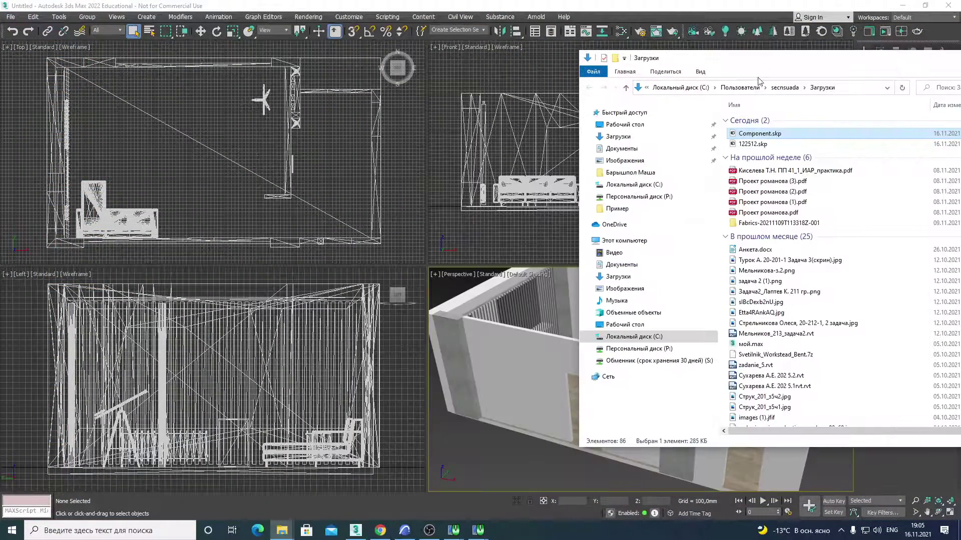
left_click_drag(746, 136, 460, 473)
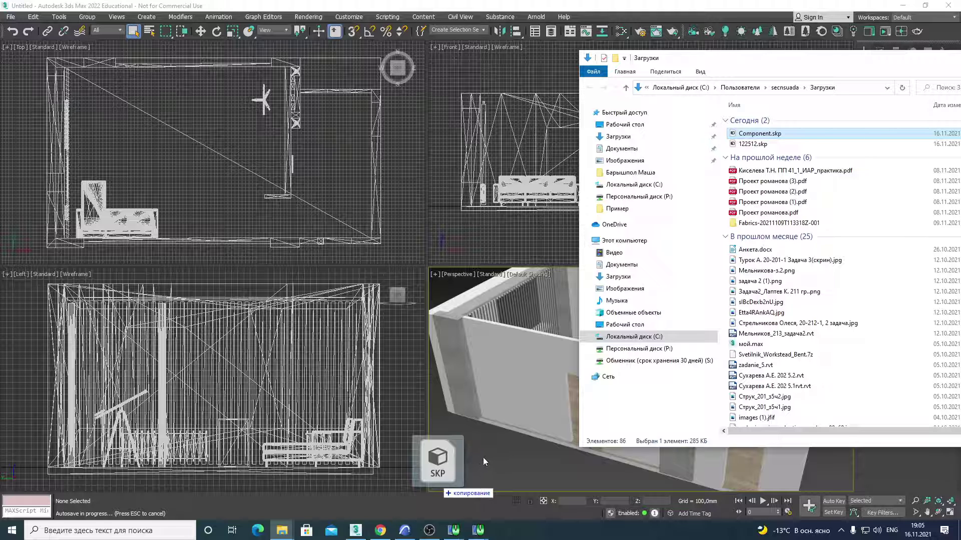
left_click_drag(476, 459, 489, 463)
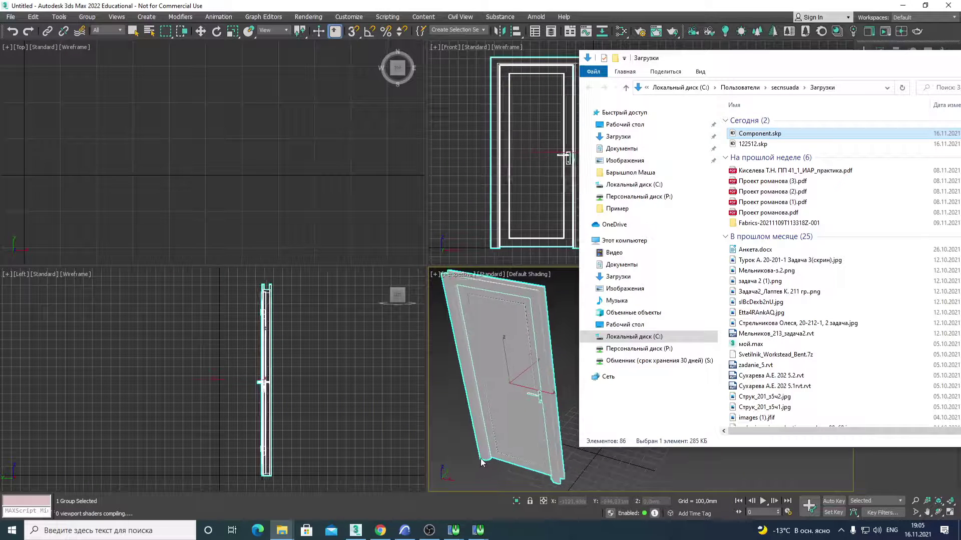
Step: Switch to Move and shift the door group sideways along Y
left_click(487, 433)
key("w")
scroll(551, 380, "down", 5)
scroll(540, 373, "down", 3)
scroll(533, 367, "down", 2)
scroll(534, 367, "up", 3)
scroll(555, 390, "up", 3)
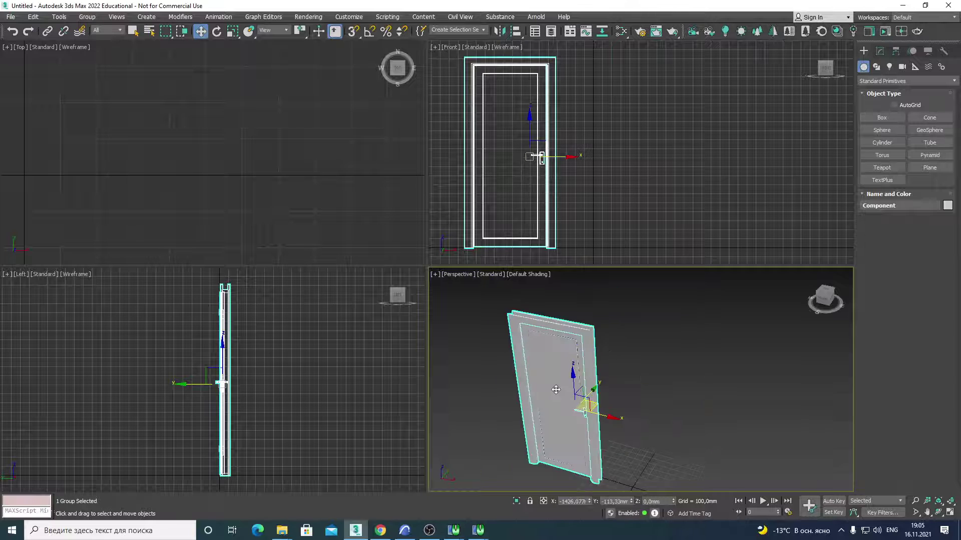
scroll(557, 390, "up", 2)
scroll(592, 437, "up", 3)
middle_click_drag(593, 436, 505, 408, "alt")
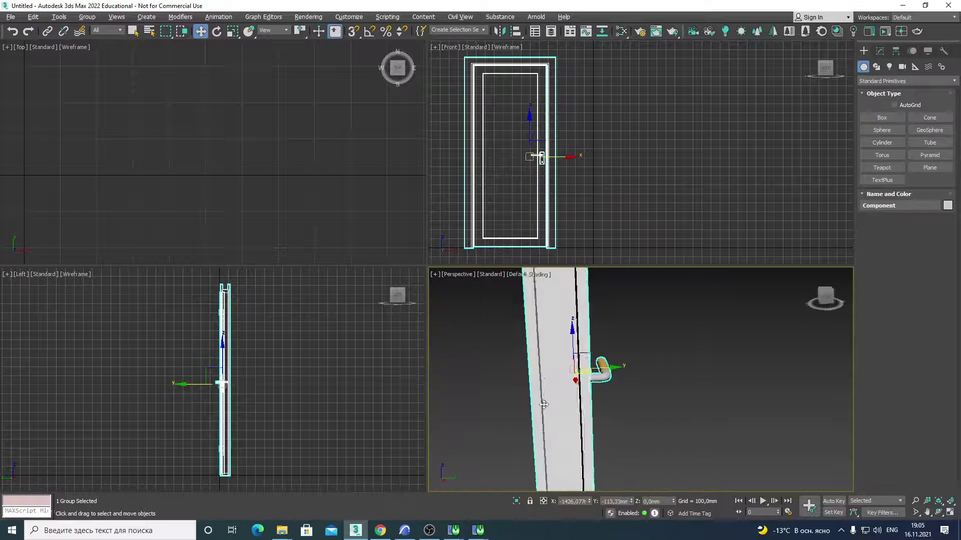
scroll(505, 408, "down", 5)
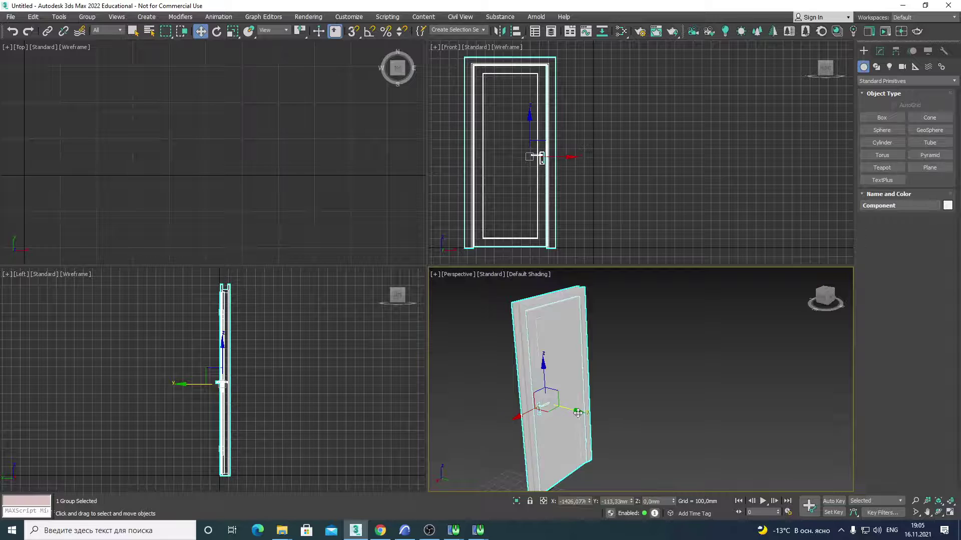
left_click_drag(554, 403, 564, 398)
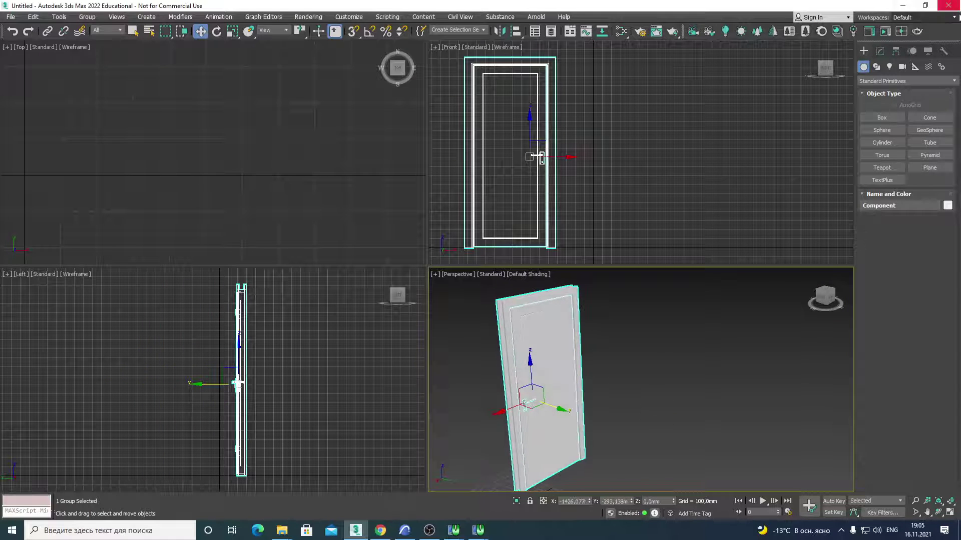
Step: Inspect the door's modifier stack and orbit around the room and door
left_click(882, 52)
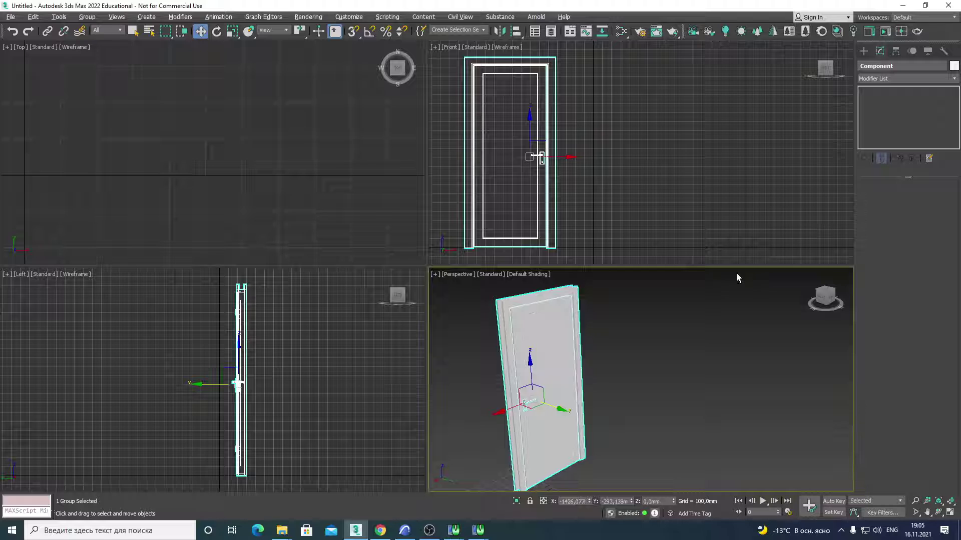
middle_click_drag(736, 273, 725, 283, "alt")
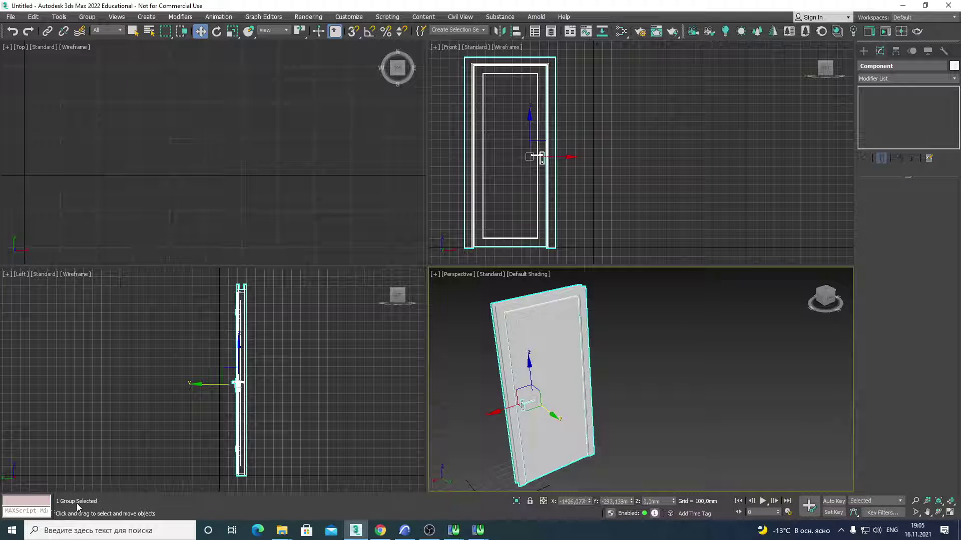
mouse_move(590, 377)
middle_mouse_down("alt")
mouse_move(622, 378)
mouse_move(572, 386)
mouse_move(602, 383)
middle_mouse_up("alt")
scroll(602, 384, "down", 5)
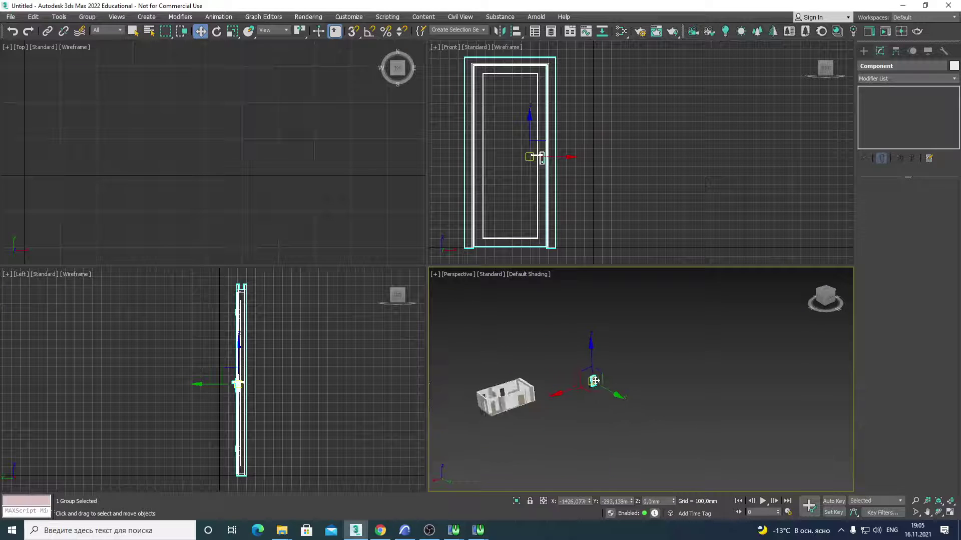
scroll(503, 408, "up", 4)
scroll(503, 407, "down", 2)
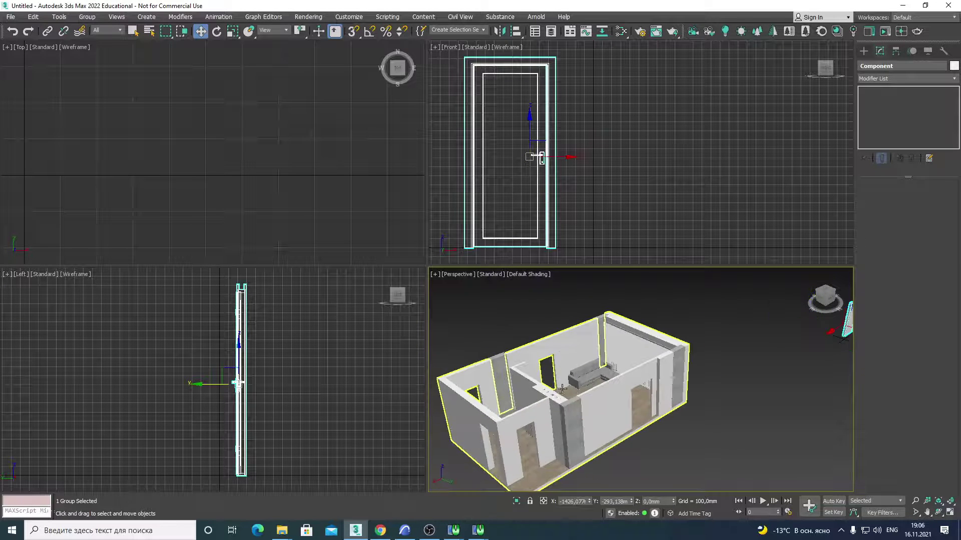
scroll(531, 401, "down", 3)
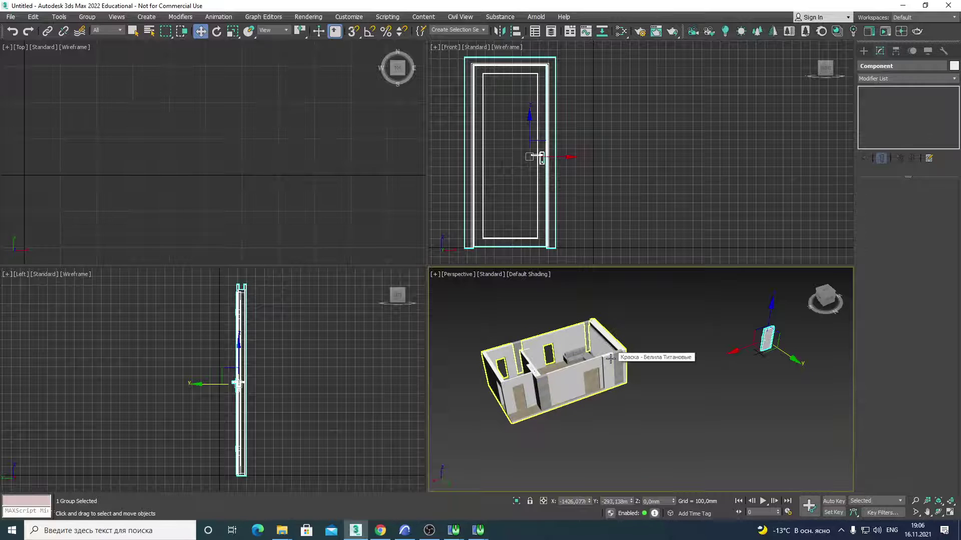
scroll(571, 360, "up", 5)
scroll(561, 364, "down", 5)
middle_click_drag(562, 364, 550, 365, "alt")
scroll(550, 365, "up", 3)
scroll(551, 366, "down", 3)
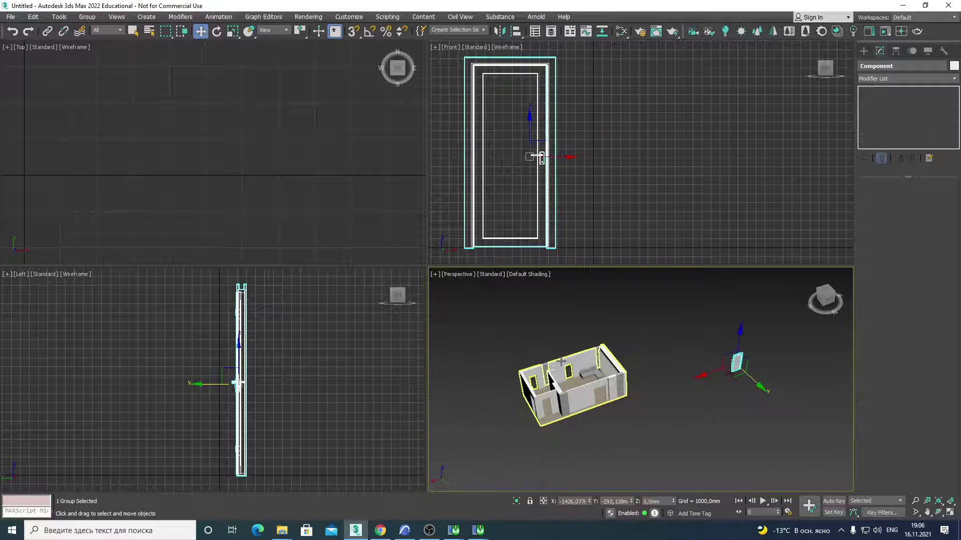
Step: Select the door alone and move it along X beside the room
left_click(569, 361, "ctrl")
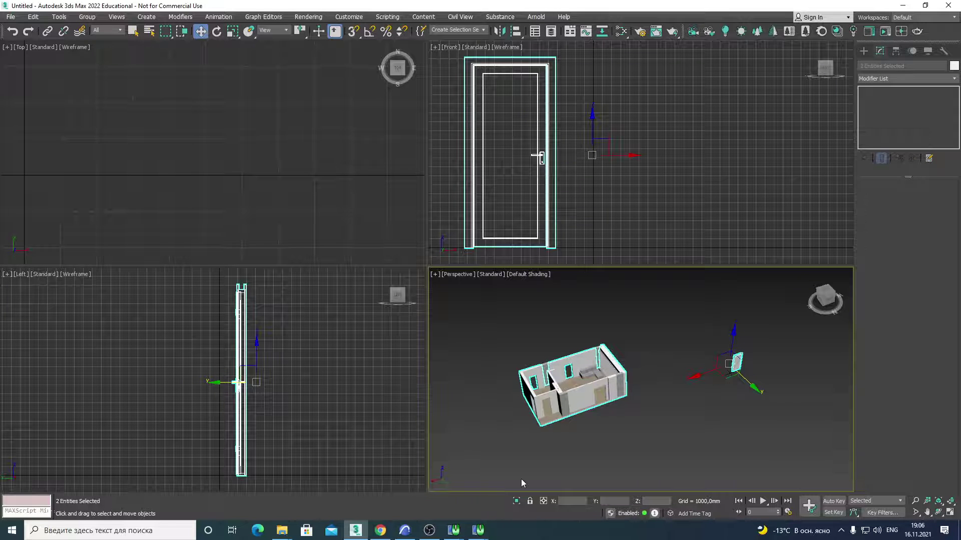
scroll(518, 488, "up", 3)
left_click(678, 435)
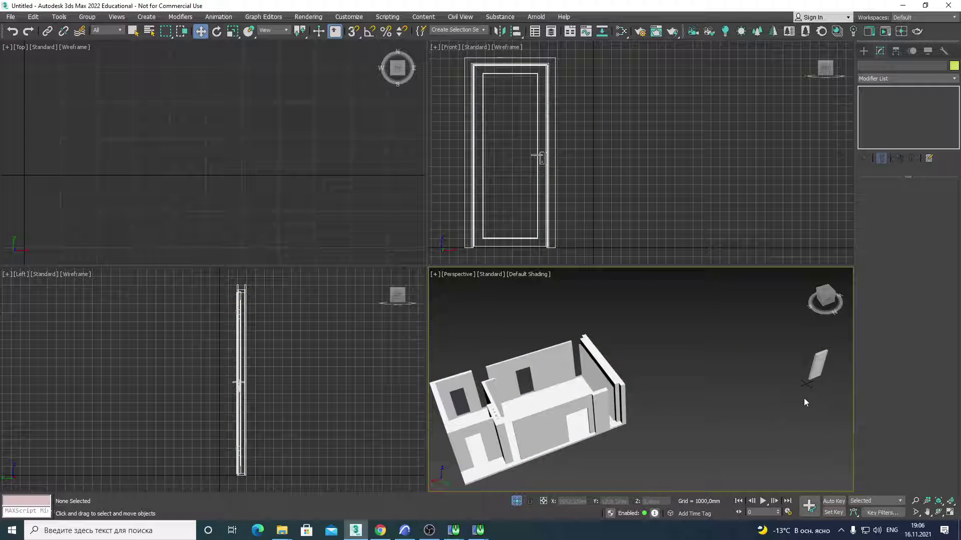
left_click(817, 366)
left_click_drag(788, 374, 729, 406)
scroll(735, 404, "up", 3)
scroll(726, 407, "up", 2)
scroll(726, 406, "down", 5)
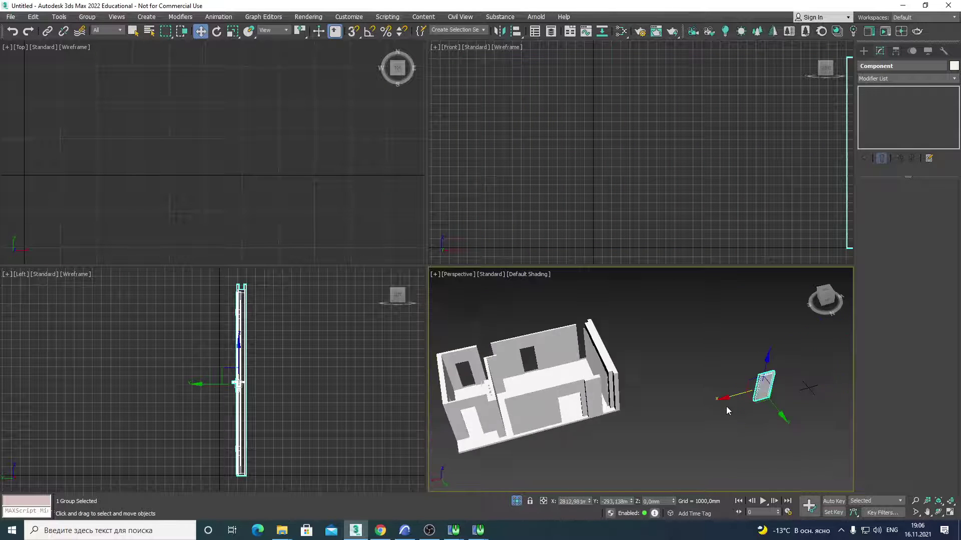
scroll(731, 408, "up", 3)
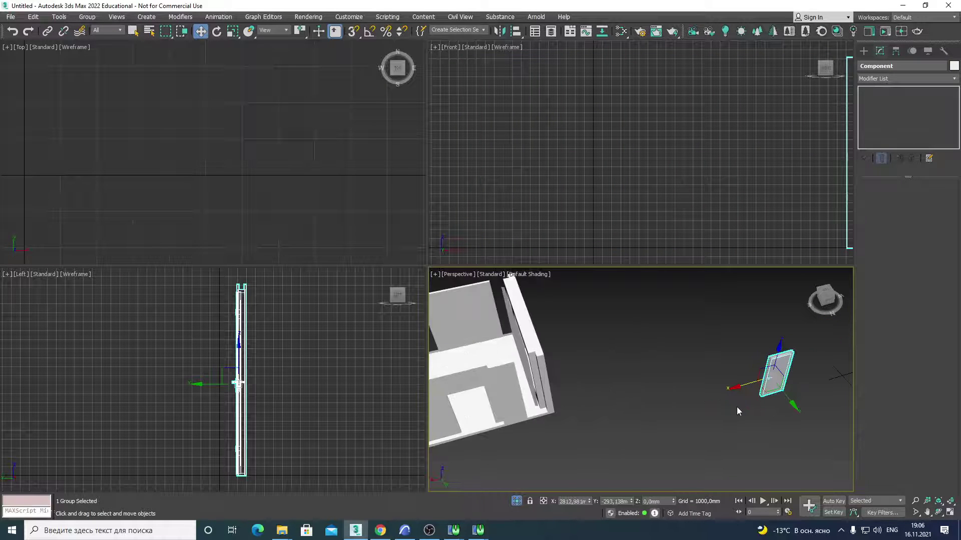
middle_click_drag(747, 407, 705, 404, "alt")
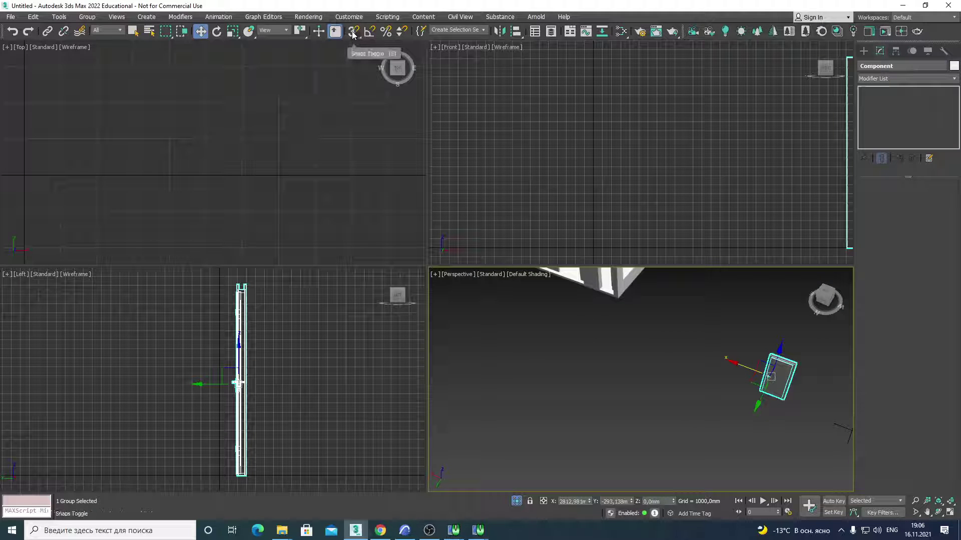
Step: Enable snapping to Vertex instead of Grid Points, with Axis Constraints turned on
left_click(352, 33)
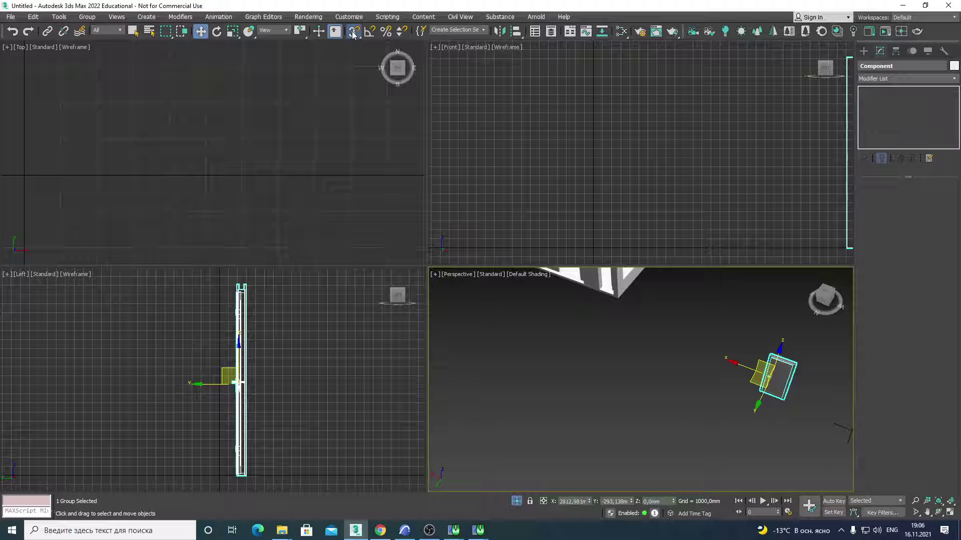
right_click(353, 33)
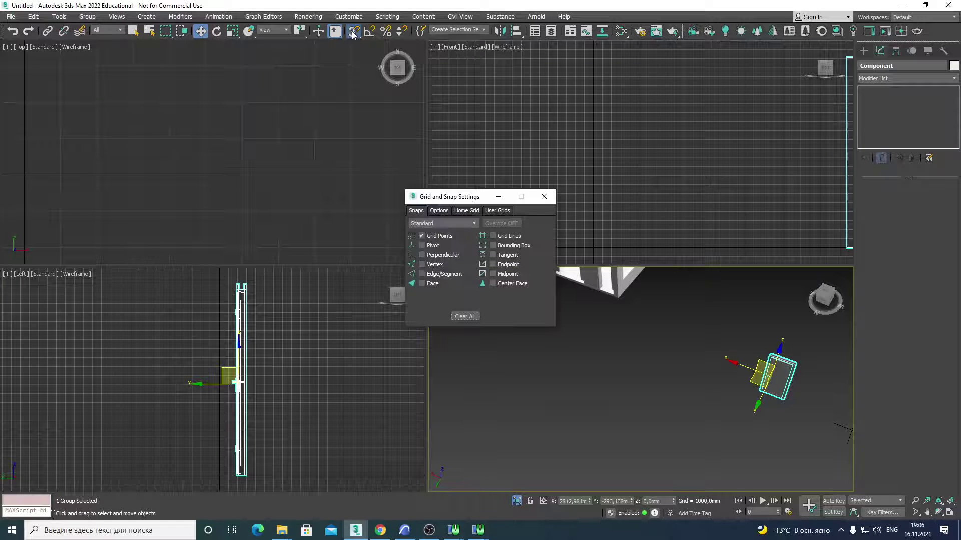
left_click(422, 237)
left_click(438, 212)
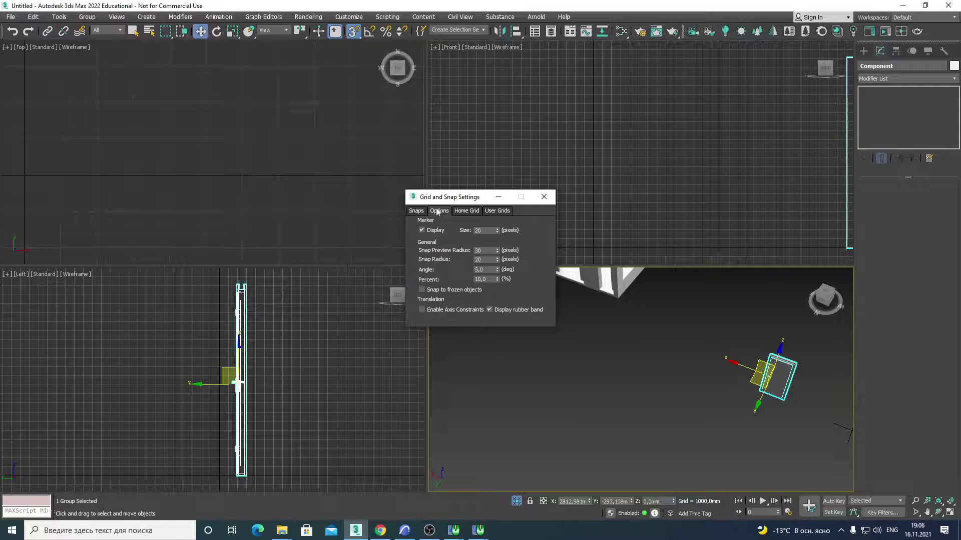
left_click(422, 309)
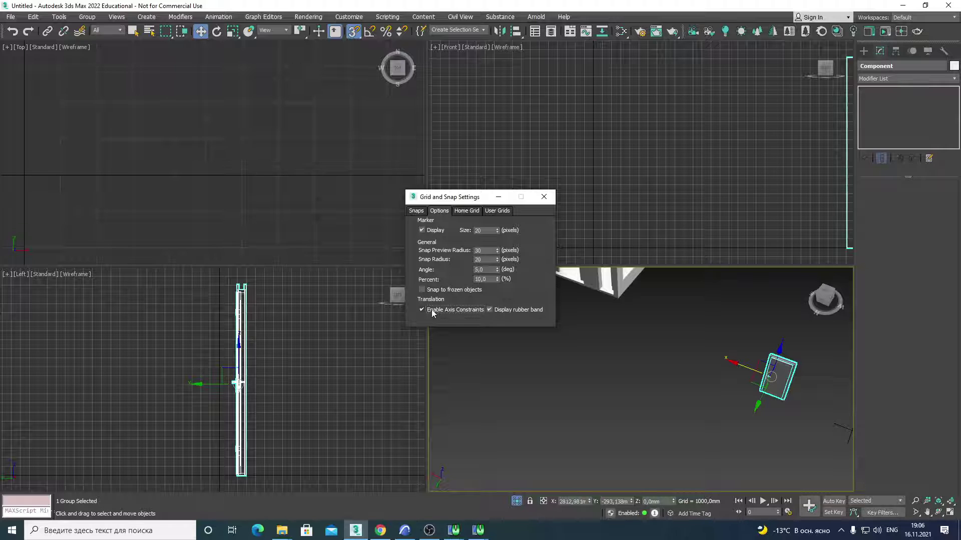
left_click(544, 196)
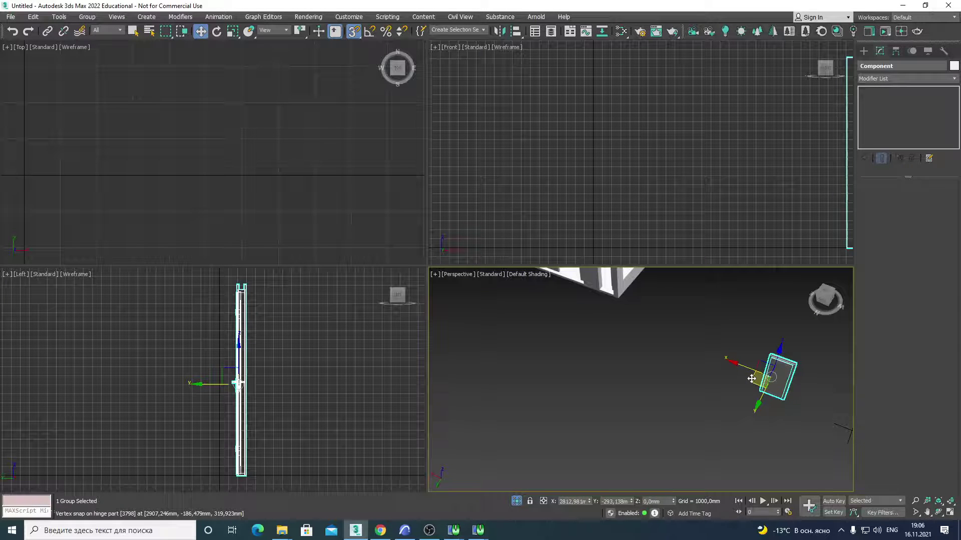
Step: Drag the door group to snap it onto a room wall vertex
mouse_move(753, 381)
left_mouse_down()
mouse_move(628, 314)
mouse_move(634, 388)
left_mouse_up()
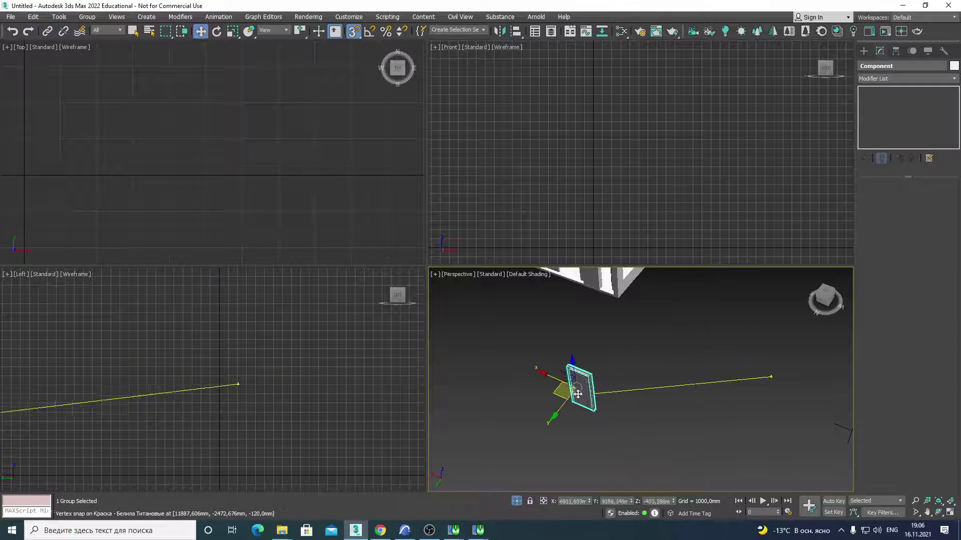
left_click_drag(634, 388, 671, 332)
scroll(605, 396, "down", 2)
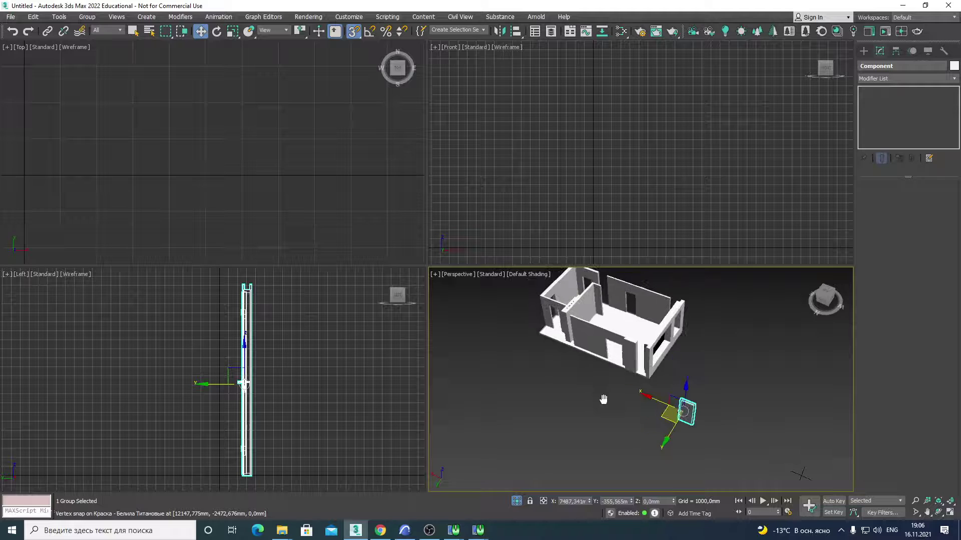
scroll(662, 431, "up", 3)
scroll(680, 428, "up", 3)
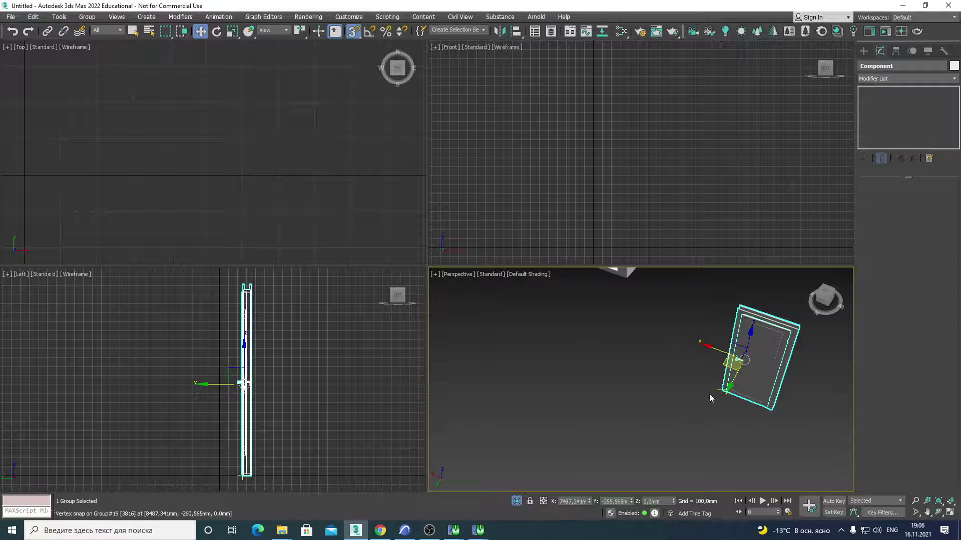
scroll(710, 395, "up", 3)
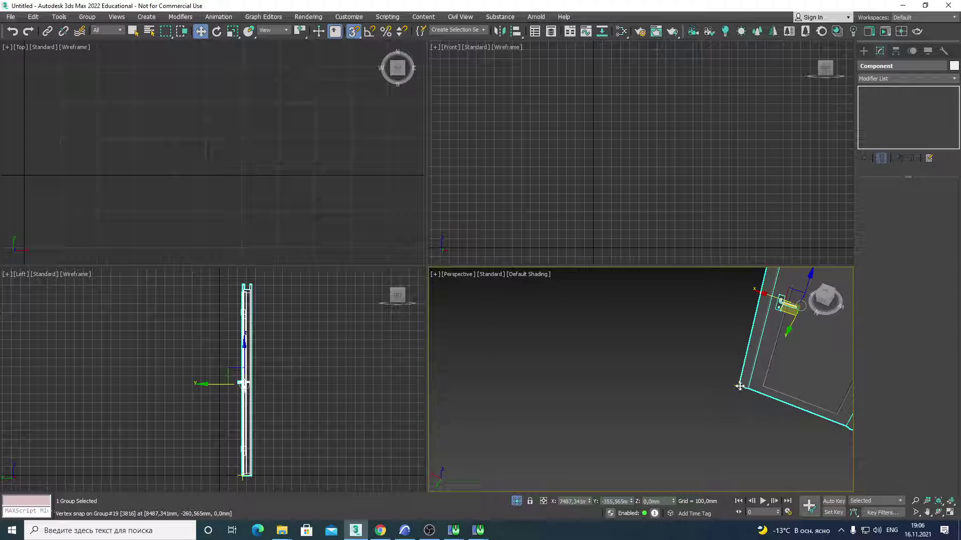
Step: Move the door by its frame corner vertex and seat it in the wall's doorway
left_click_drag(740, 387, 714, 343)
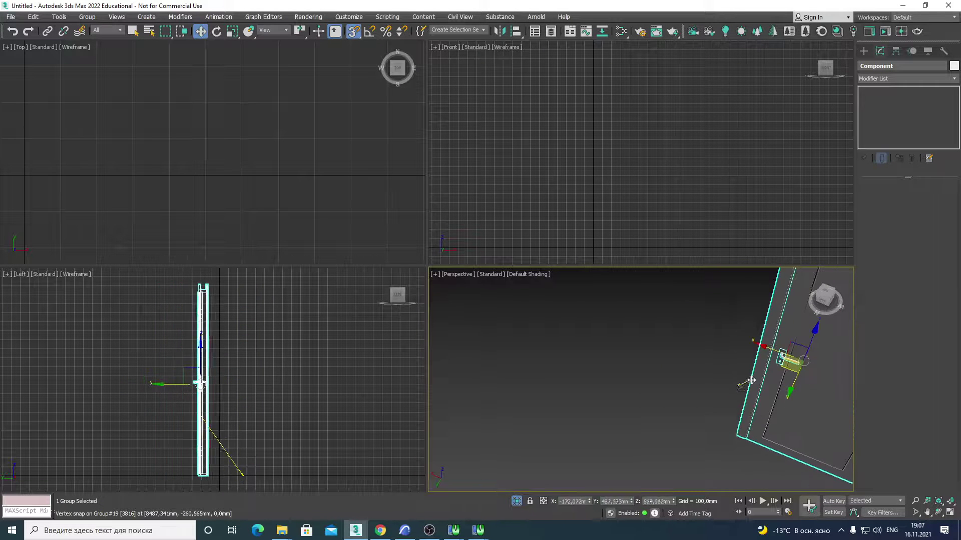
scroll(714, 343, "down", 5)
mouse_move(714, 342)
left_mouse_down()
mouse_move(722, 361)
mouse_move(755, 368)
left_mouse_up()
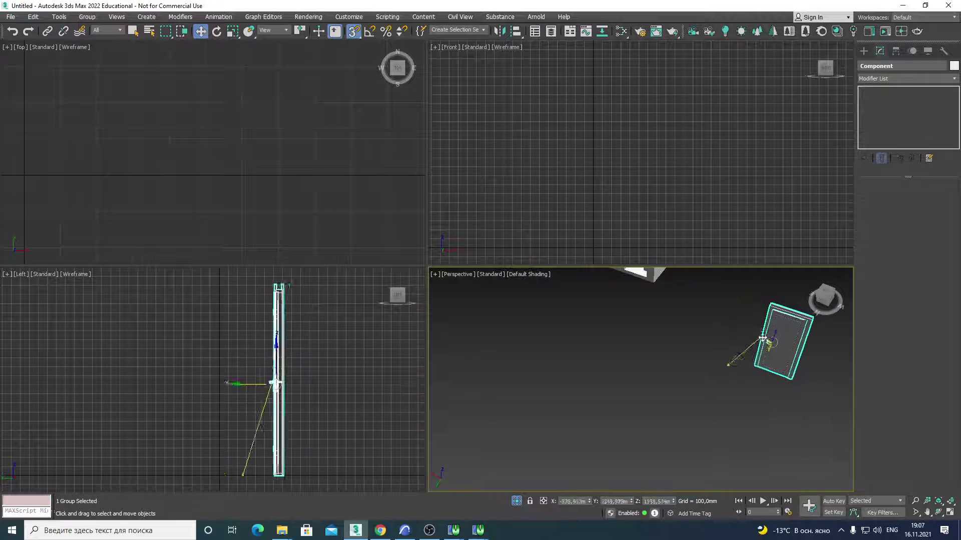
scroll(756, 367, "down", 3)
mouse_move(755, 368)
left_mouse_down()
mouse_move(767, 364)
mouse_move(740, 323)
mouse_move(661, 318)
left_mouse_up()
scroll(740, 323, "up", 5)
mouse_move(674, 340)
middle_mouse_down("alt")
mouse_move(700, 362)
mouse_move(603, 338)
middle_mouse_up("alt")
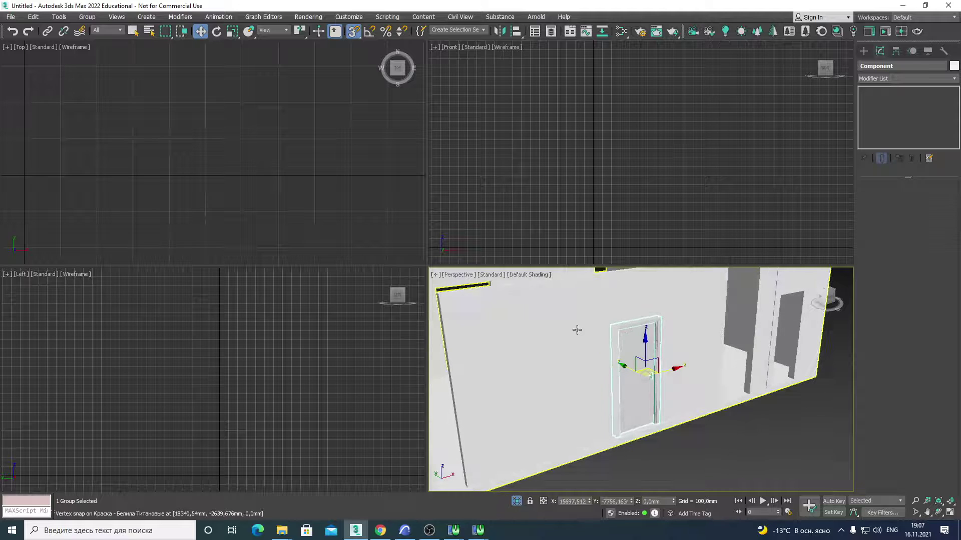
scroll(525, 278, "down", 5)
middle_click_drag(526, 279, 529, 271, "alt")
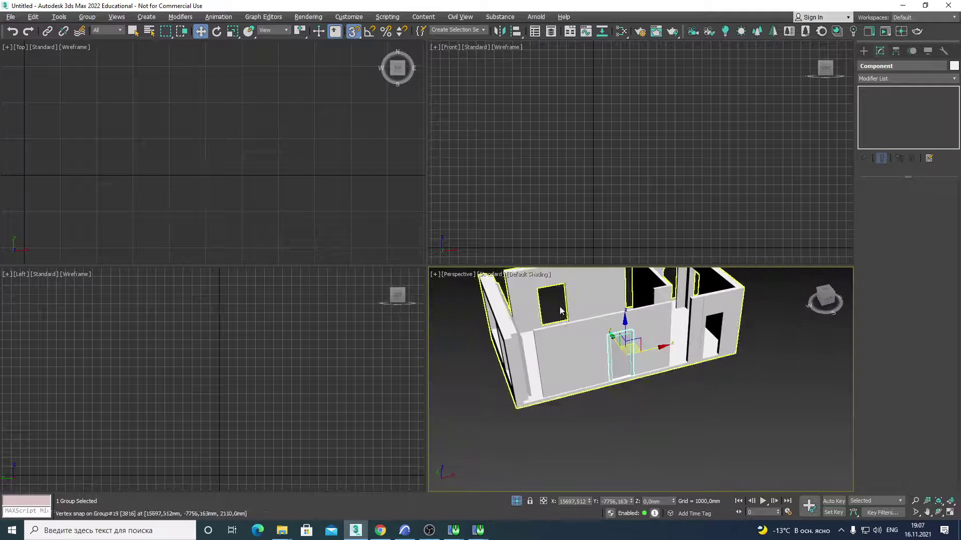
Step: Set the viewport shading to Clay with Edged Faces
left_click(529, 273)
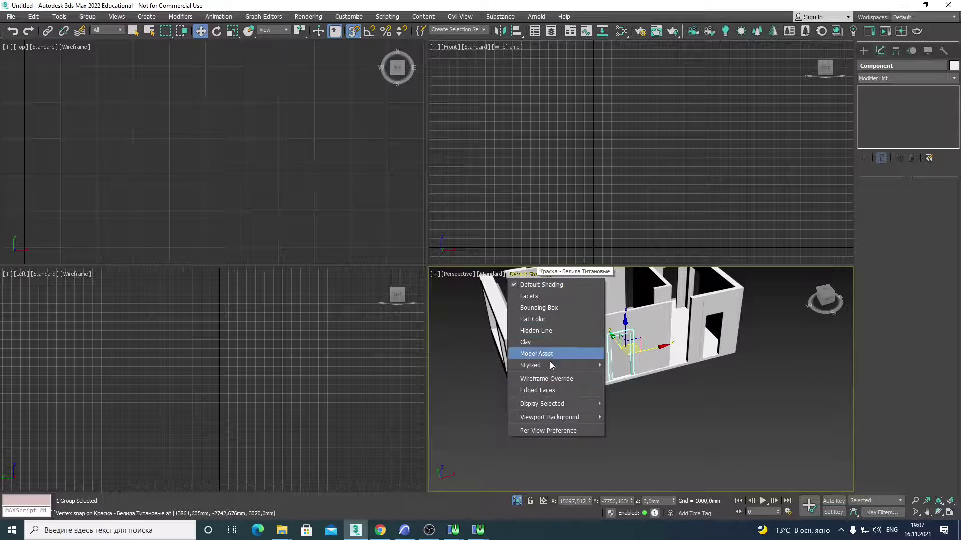
left_click(549, 391)
scroll(518, 284, "up", 5)
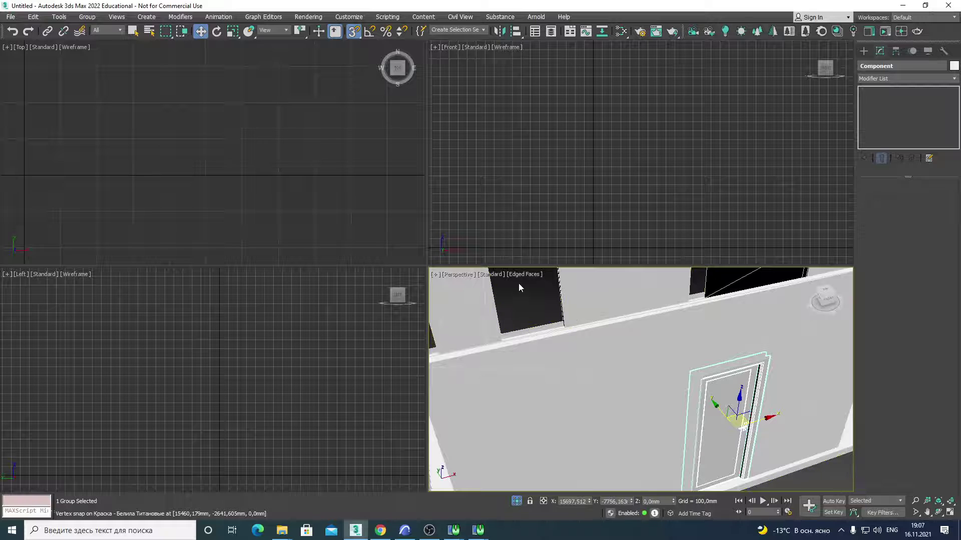
left_click(520, 277)
left_click(555, 344)
scroll(605, 343, "down", 5)
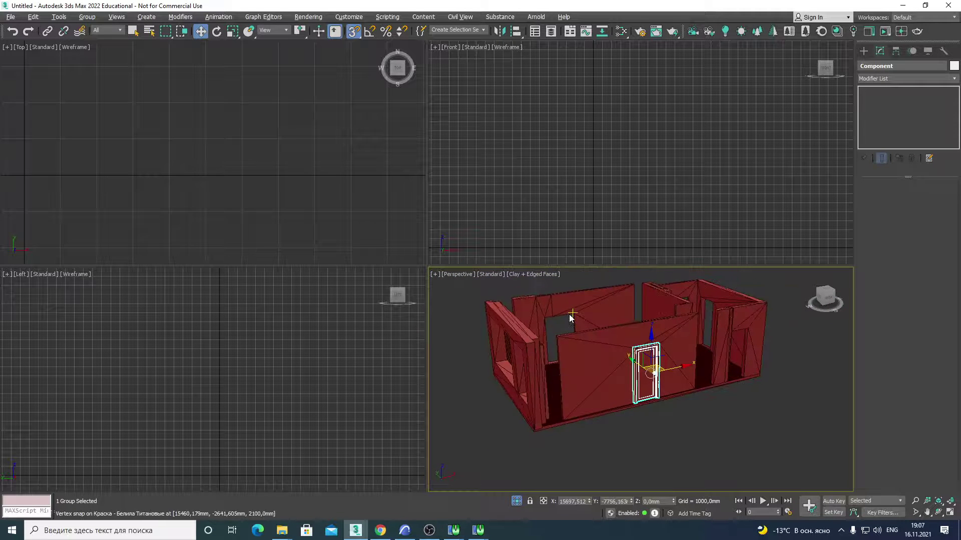
Step: Switch the view to Orthographic, maximize it, and deselect the door group
left_click(470, 275)
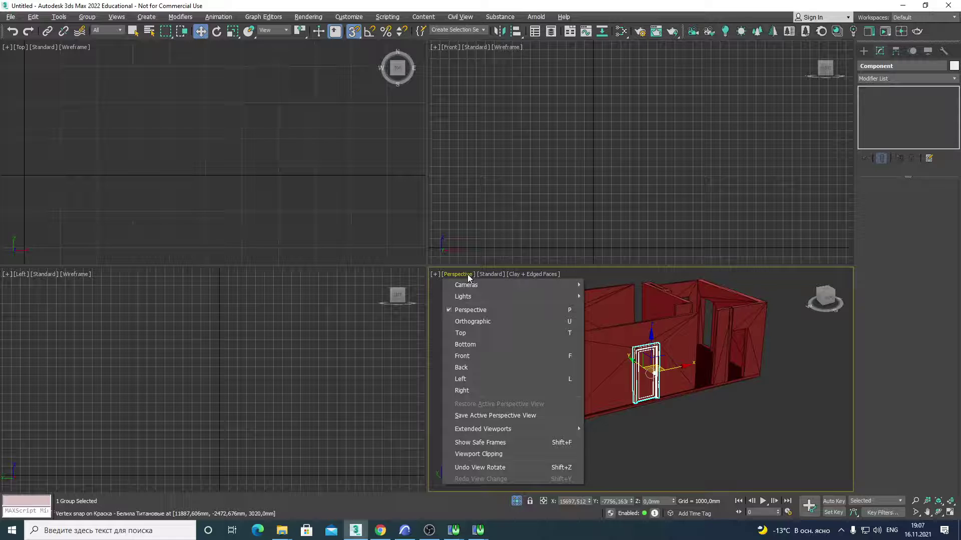
left_click(476, 323)
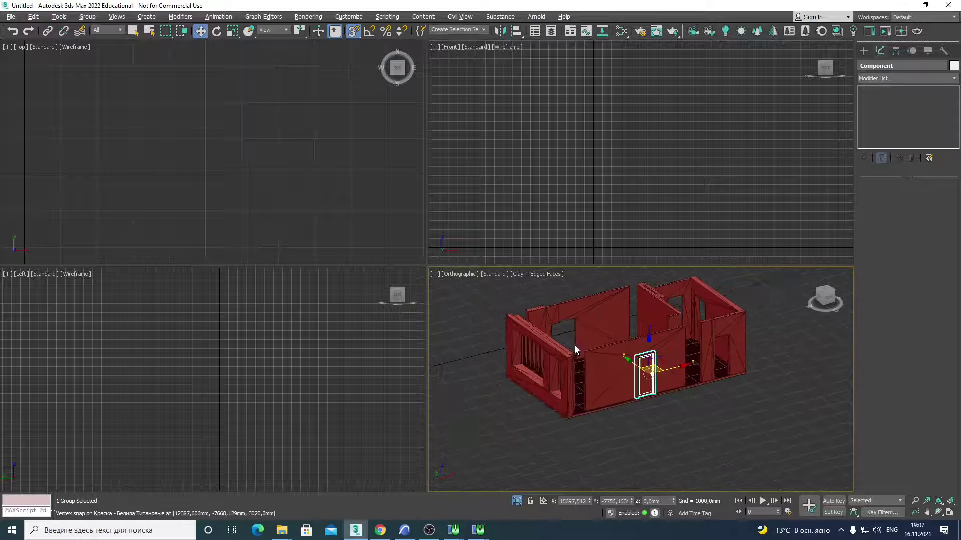
mouse_move(579, 345)
middle_mouse_down("alt")
mouse_move(655, 388)
mouse_move(603, 369)
mouse_move(615, 371)
middle_mouse_up("alt")
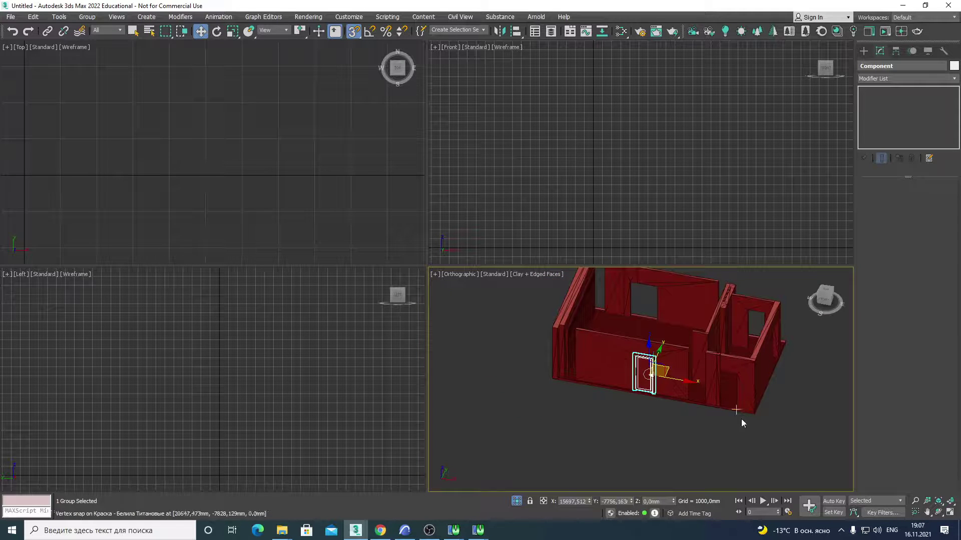
left_click(950, 512)
mouse_move(797, 451)
middle_mouse_down("alt")
mouse_move(678, 408)
mouse_move(701, 425)
middle_mouse_up("alt")
left_click(701, 424)
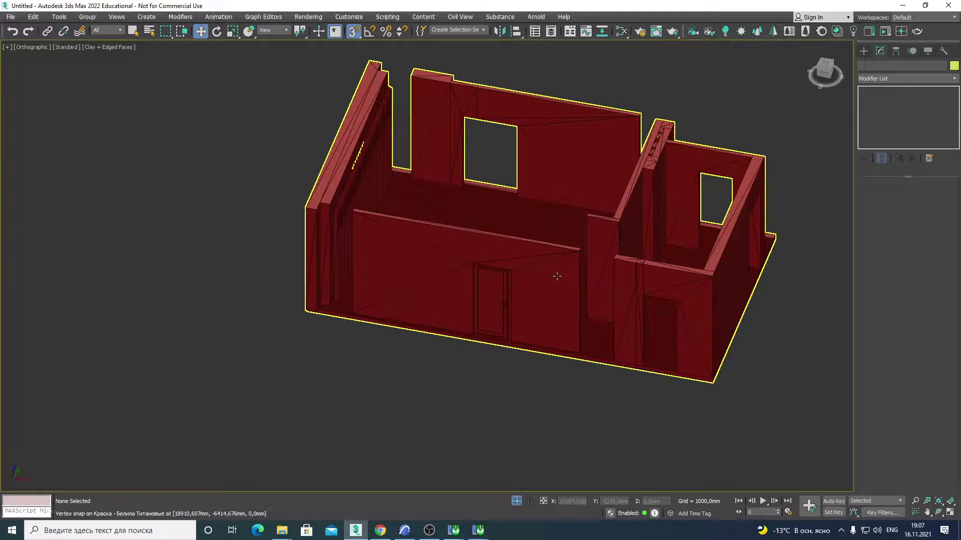
Step: Select the room's Editable Mesh and browse the Modify panel's Modifier List
left_click(558, 277)
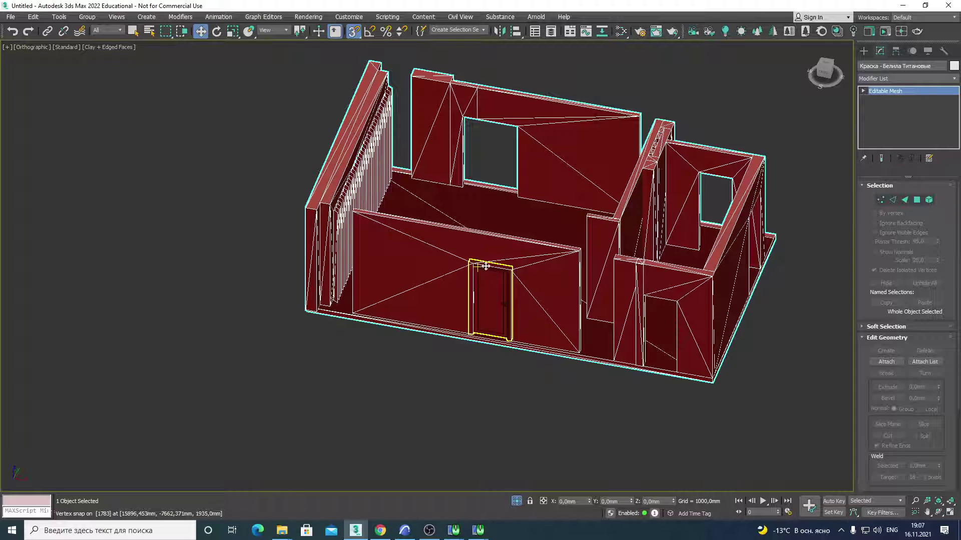
middle_click_drag(611, 294, 586, 308, "alt")
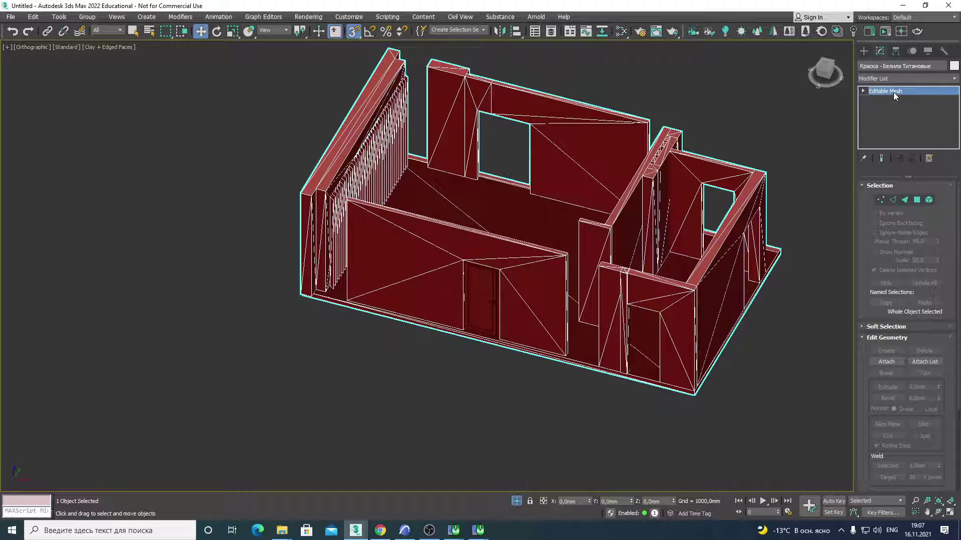
left_click(906, 77)
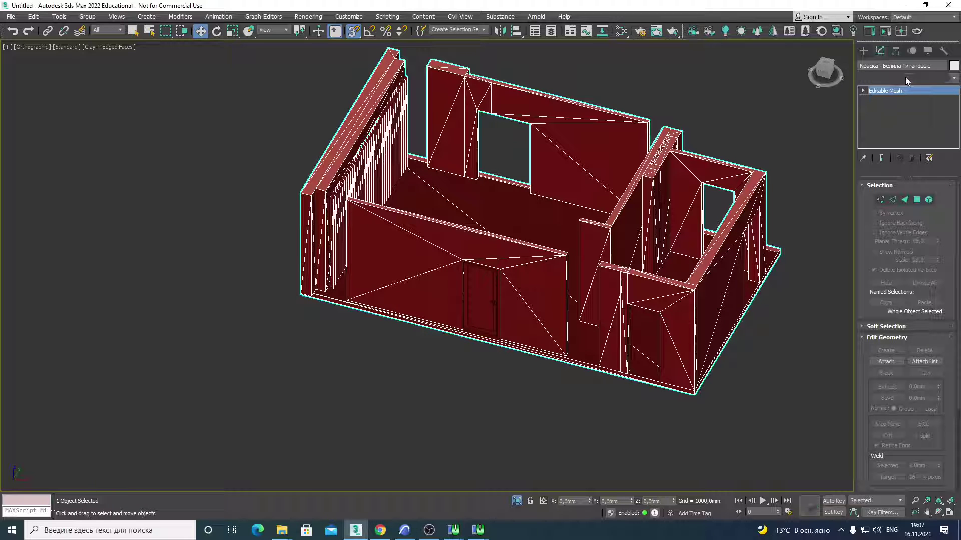
scroll(900, 176, "down", 1)
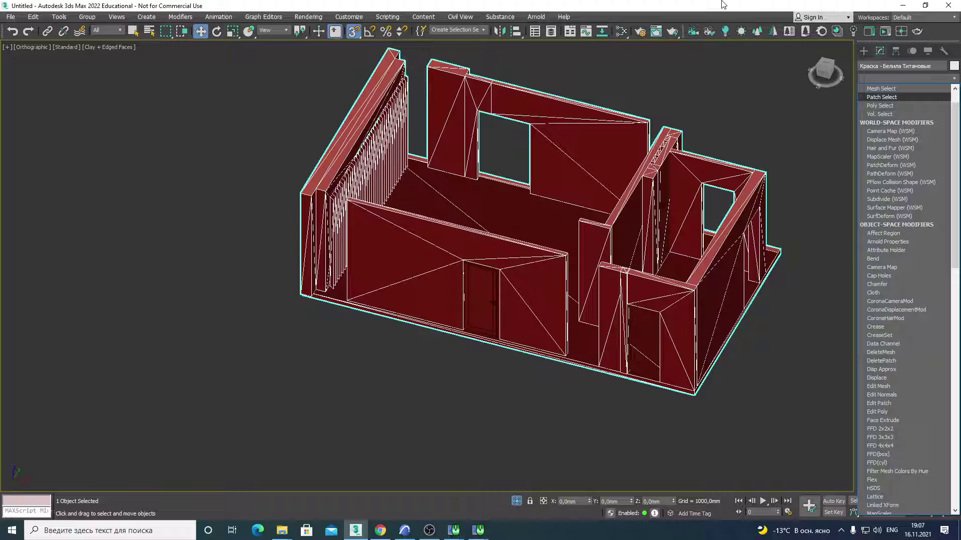
left_click(882, 95)
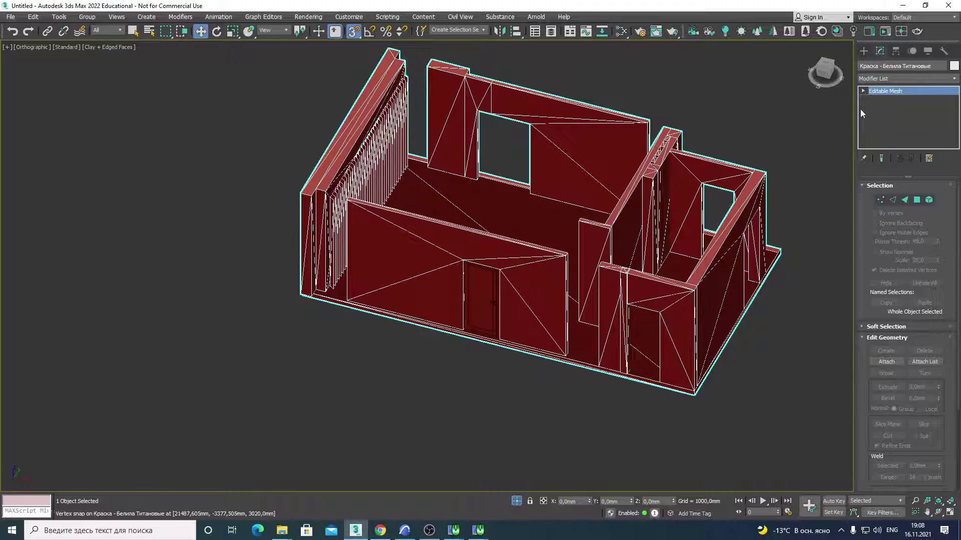
left_click(953, 78)
scroll(936, 239, "down", 2)
scroll(935, 242, "down", 2)
scroll(930, 265, "down", 2)
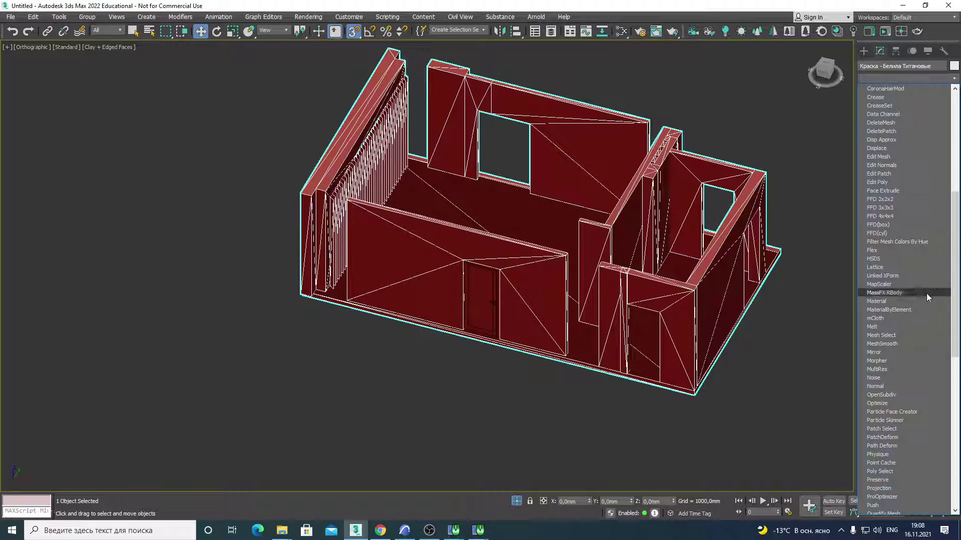
Step: Add an Optimize modifier to the room and turn on Auto Edge
left_click(883, 403)
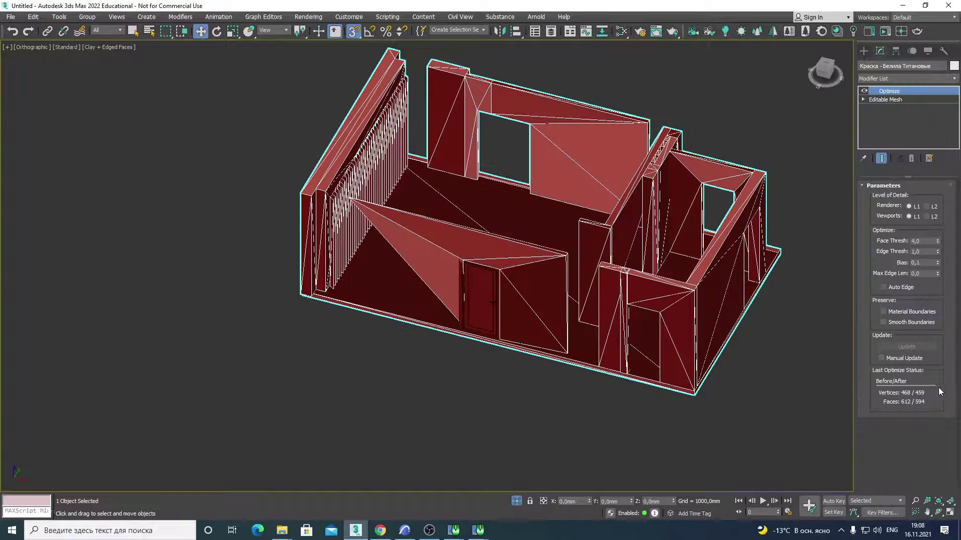
left_click(884, 288)
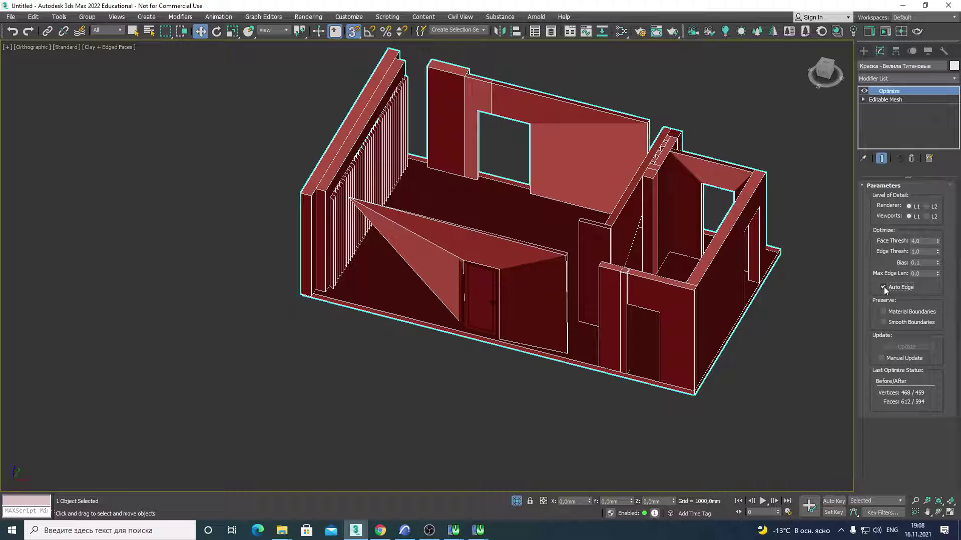
middle_click_drag(758, 310, 749, 313, "alt")
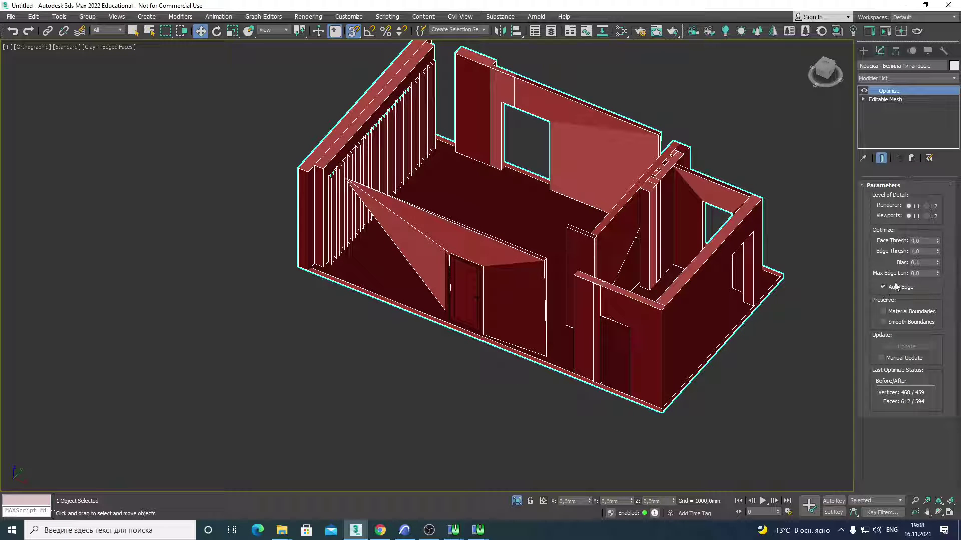
Step: Settle the Optimize face threshold at 0,1 with Auto Edge on, inspecting the floor
left_click_drag(938, 246, 9, 277)
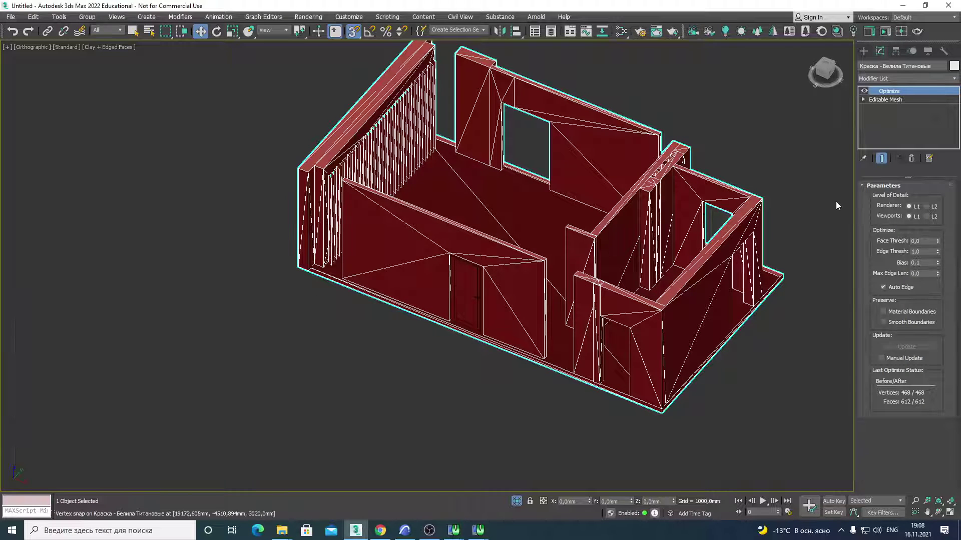
mouse_move(617, 220)
middle_mouse_down("alt")
mouse_move(618, 205)
mouse_move(620, 230)
middle_mouse_up("alt")
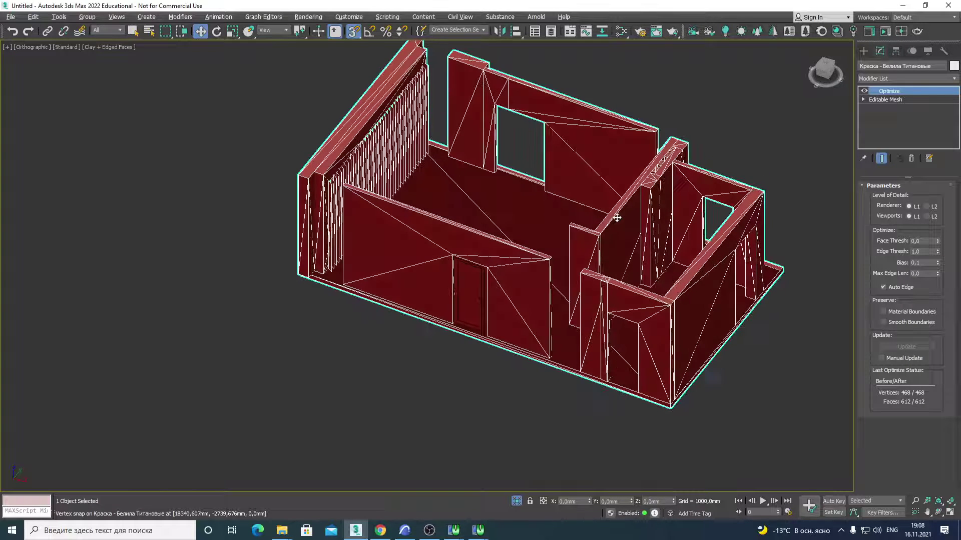
left_click(938, 241)
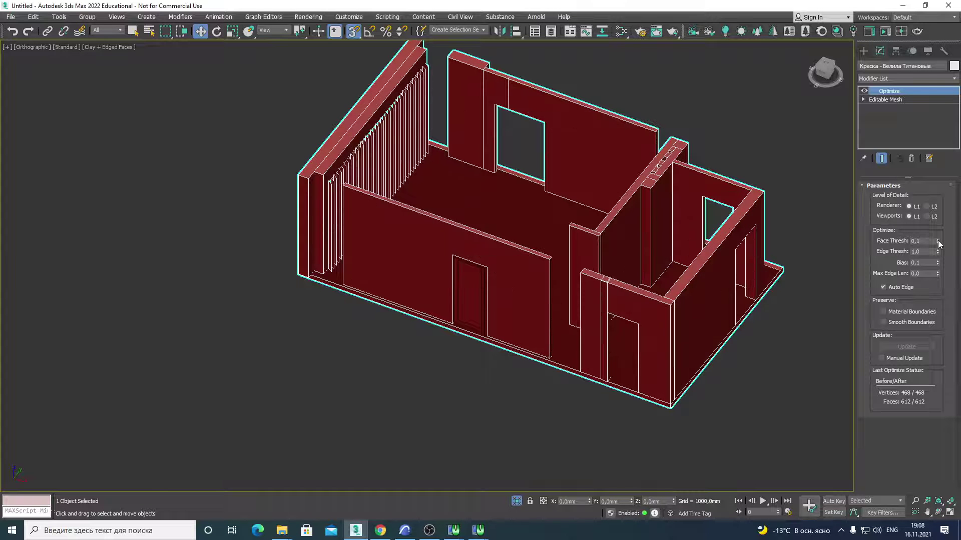
mouse_move(939, 245)
left_mouse_down()
mouse_move(938, 215)
mouse_move(946, 250)
left_mouse_up()
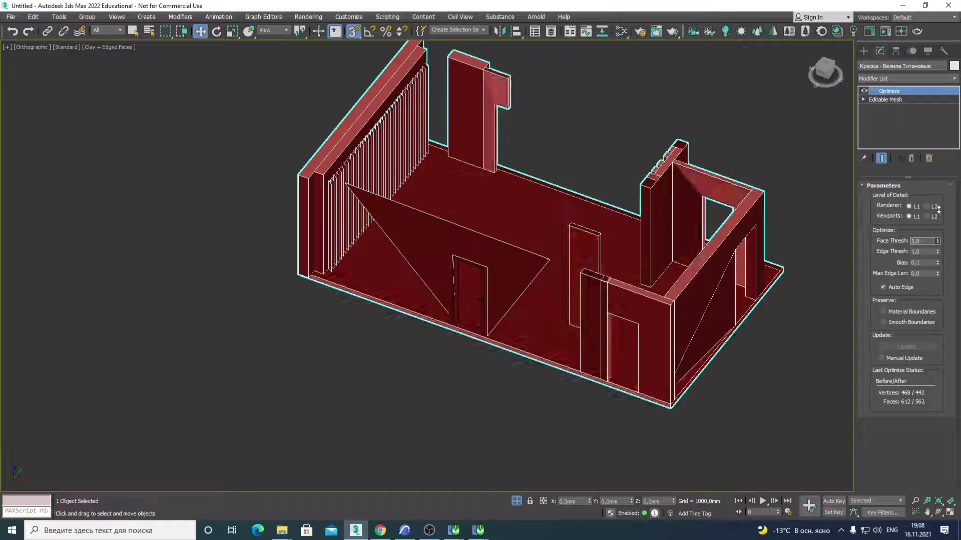
right_click(939, 244)
left_click(938, 242)
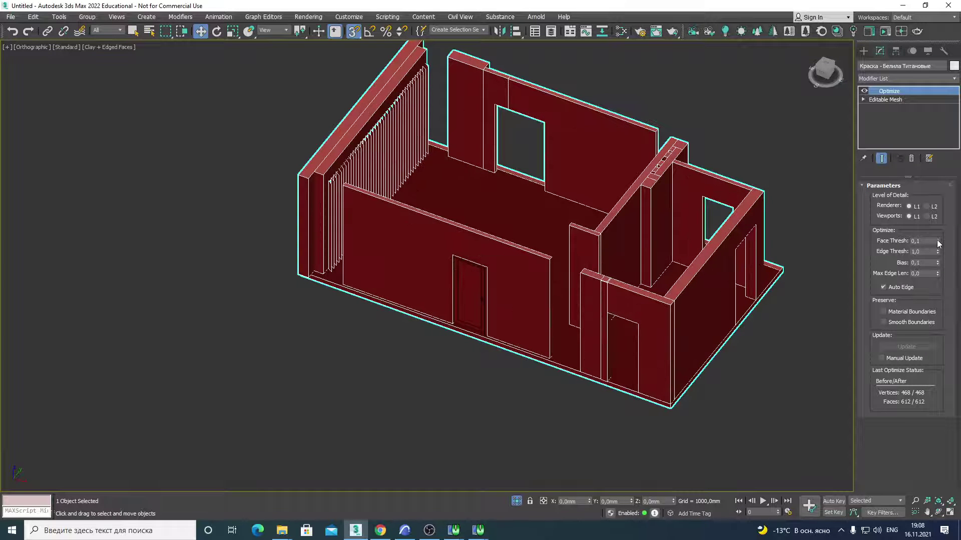
left_click(882, 287)
left_click(883, 287)
middle_click_drag(568, 294, 564, 280, "alt")
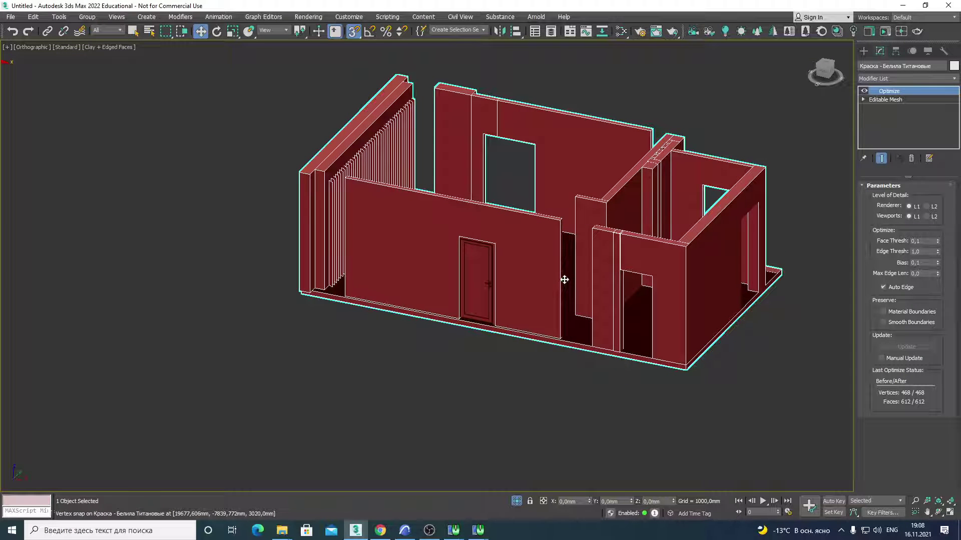
scroll(524, 285, "up", 1)
scroll(493, 295, "up", 2)
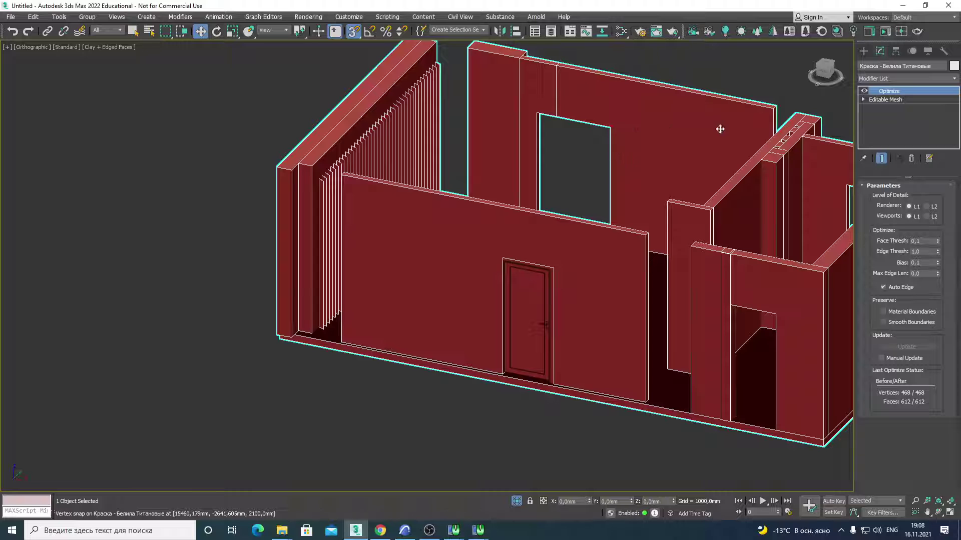
middle_click_drag(617, 130, 621, 157, "alt")
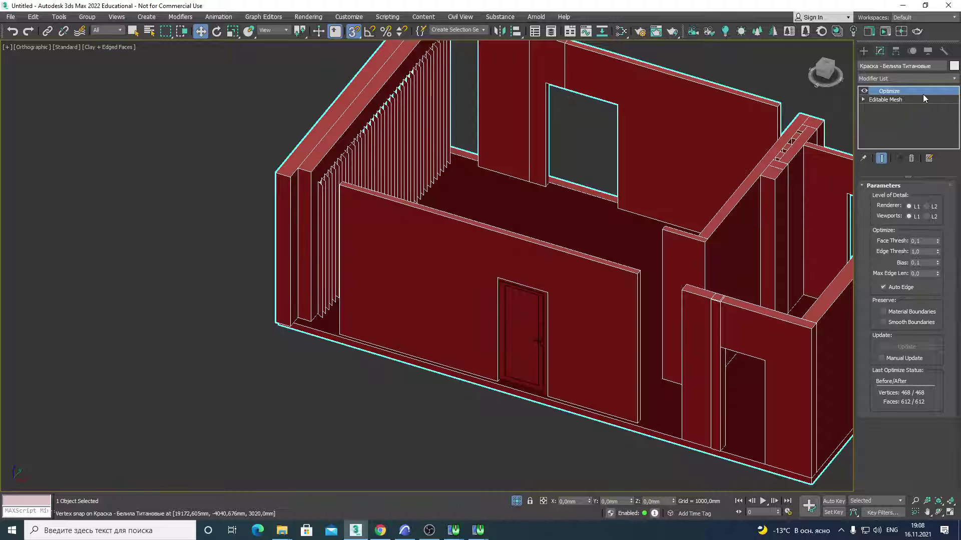
Step: Stack Turn to Poly above Optimize on the room, with Remove Mid-Edge Vertices on
left_click(956, 79)
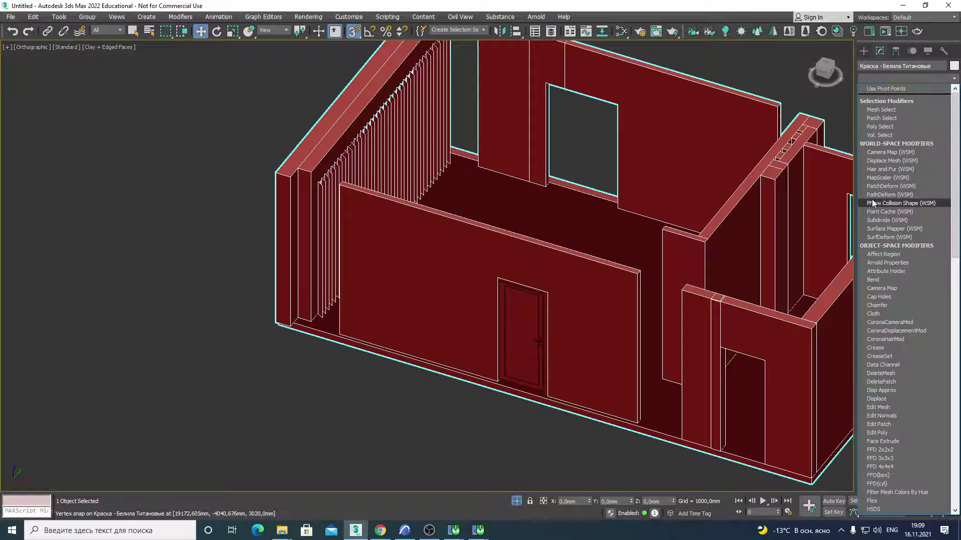
scroll(901, 207, "down", 3)
scroll(911, 204, "down", 2)
scroll(912, 204, "down", 2)
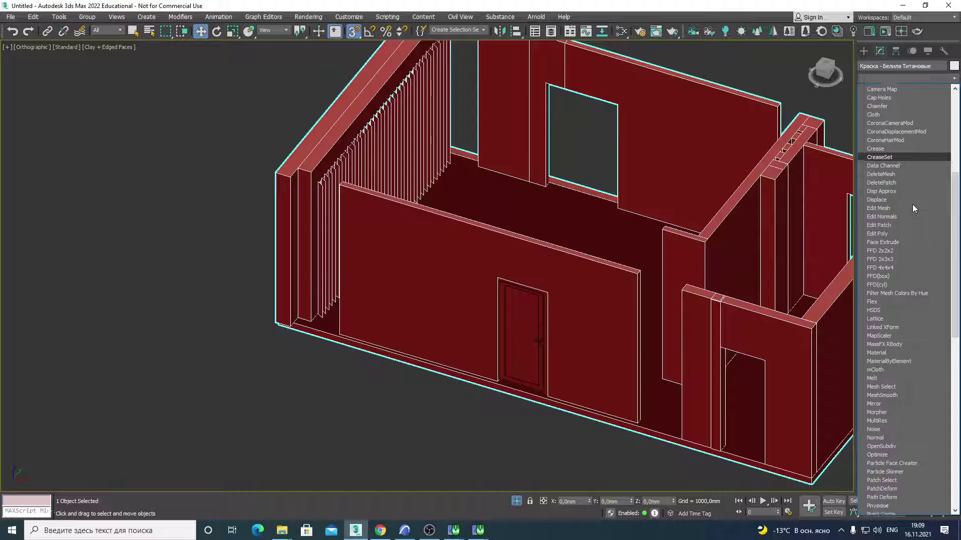
scroll(911, 204, "down", 3)
scroll(912, 204, "down", 2)
scroll(914, 205, "down", 3)
scroll(914, 205, "down", 3)
scroll(916, 205, "down", 2)
scroll(916, 205, "down", 2)
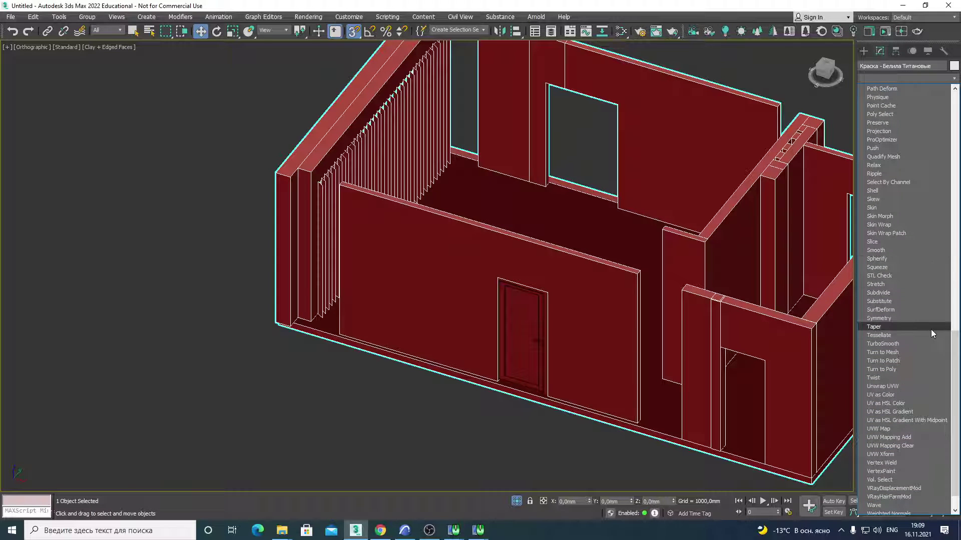
left_click(903, 369)
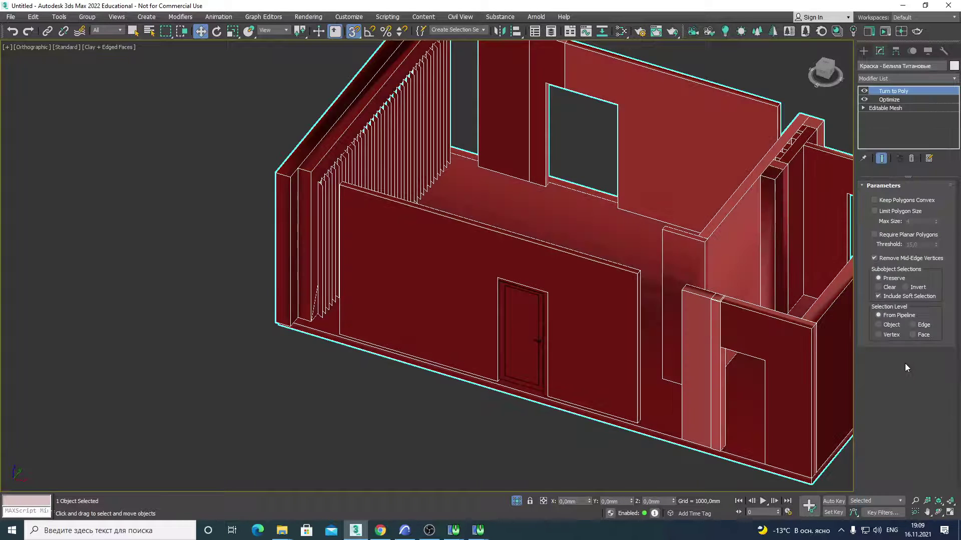
left_click(875, 199)
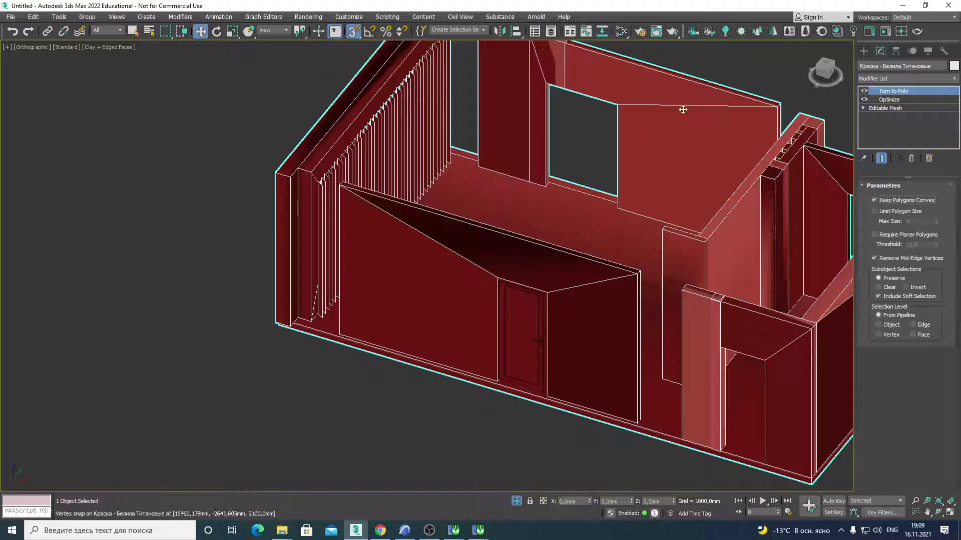
middle_click_drag(688, 131, 702, 150)
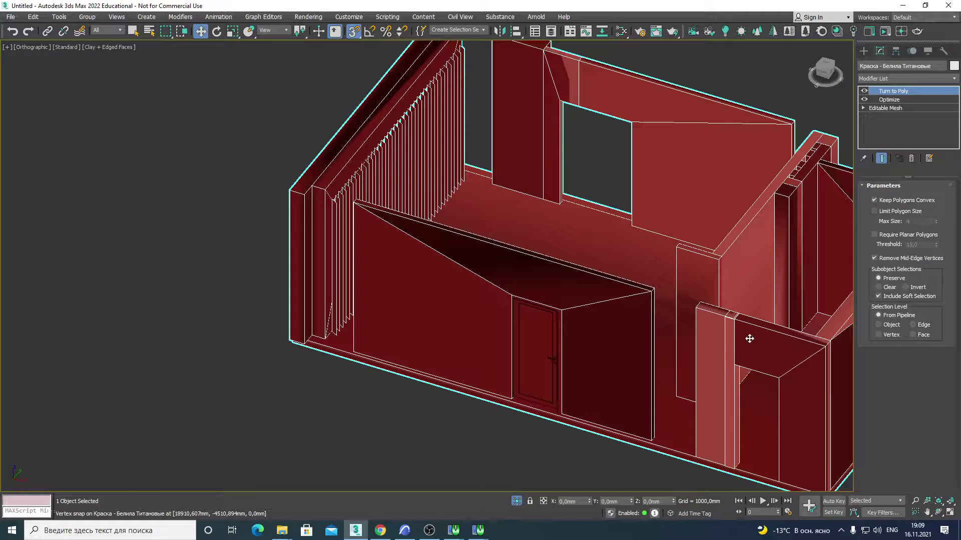
middle_click_drag(712, 330, 707, 322, "alt")
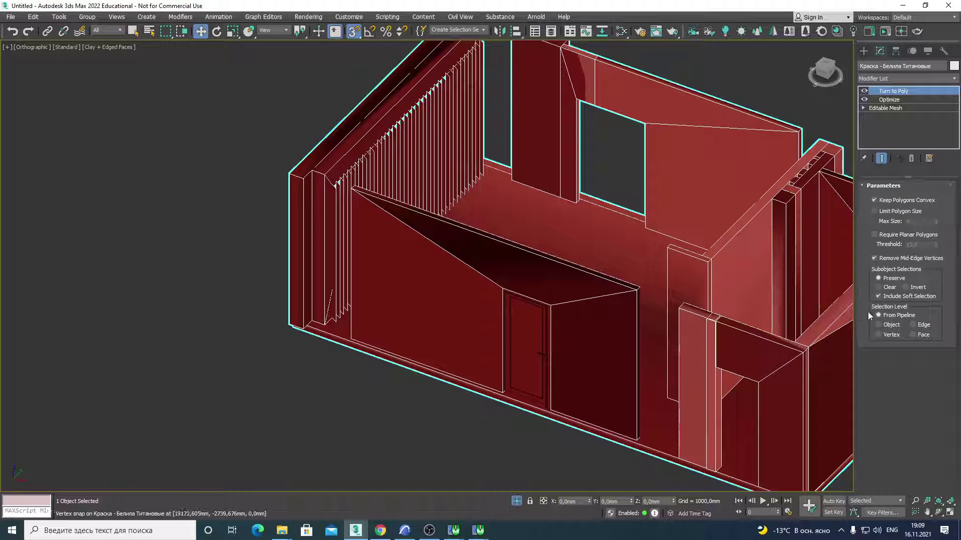
Step: Add a Smooth modifier to the top of the room's stack
left_click(931, 78)
scroll(936, 160, "down", 2)
scroll(943, 164, "down", 2)
scroll(942, 164, "down", 5)
scroll(925, 250, "down", 6)
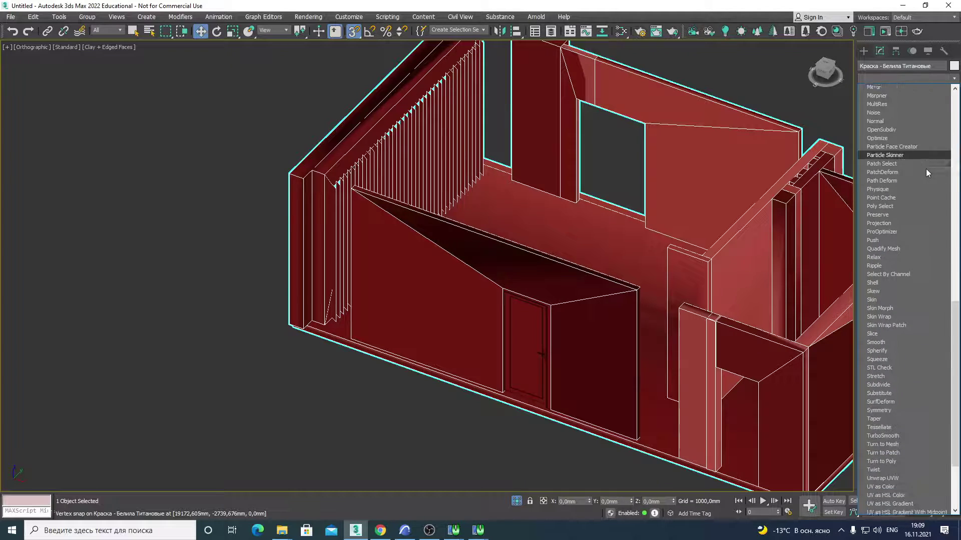
left_click(904, 326)
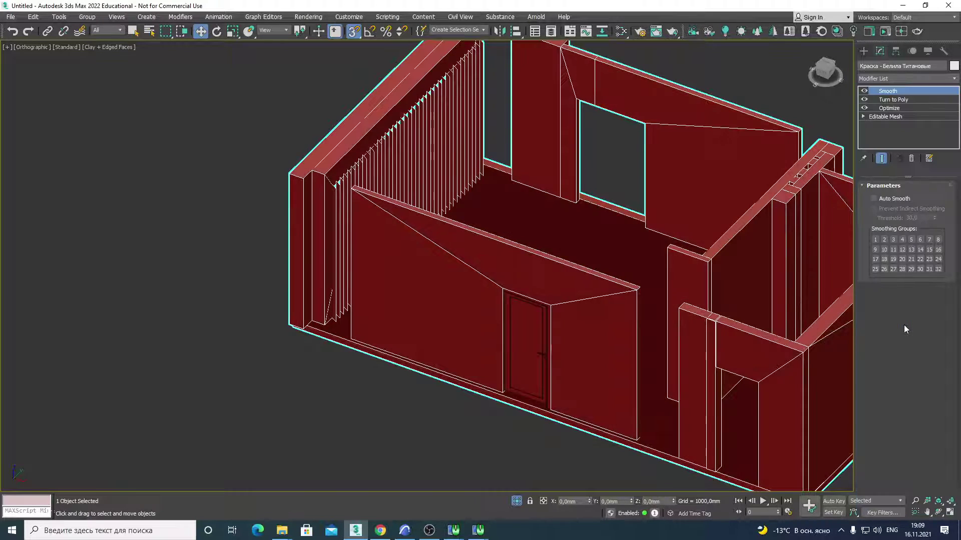
mouse_move(579, 212)
middle_mouse_down("alt")
mouse_move(598, 212)
mouse_move(577, 217)
middle_mouse_up("alt")
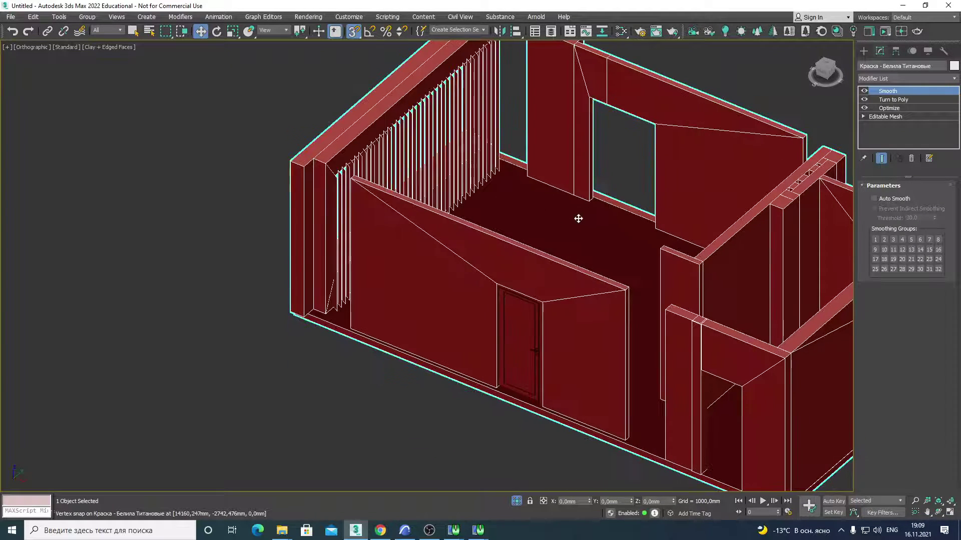
middle_click_drag(627, 271, 635, 268, "alt")
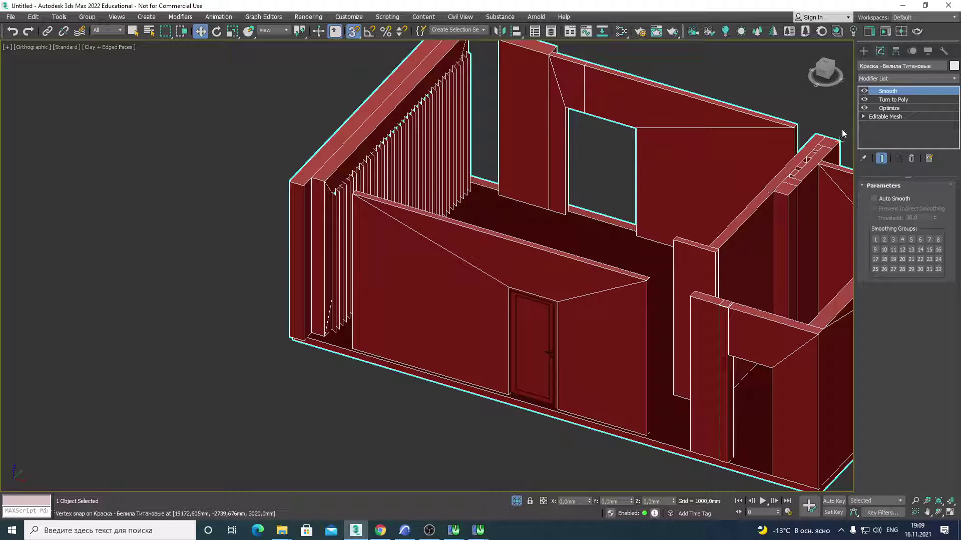
Step: Toggle Smooth and Optimize to compare, re-enable Smooth, and view the whole room
left_click(864, 92)
left_click(874, 109)
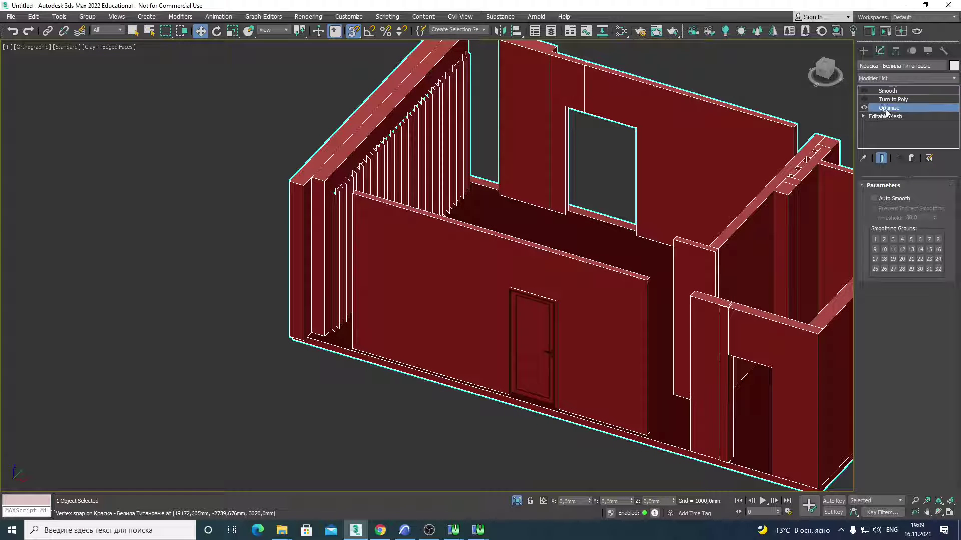
left_click(864, 108)
left_click(864, 108)
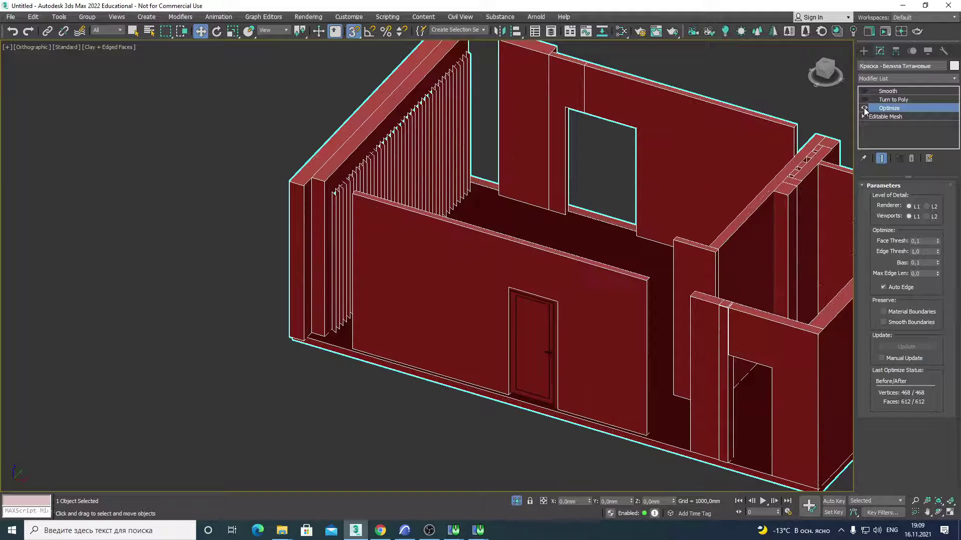
left_click(891, 99)
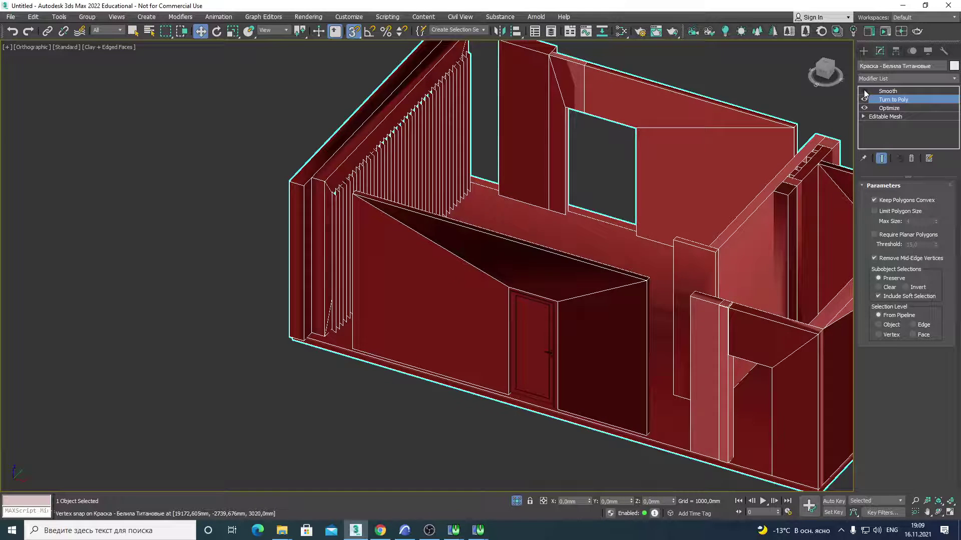
left_click(865, 91)
middle_click_drag(720, 241, 719, 249, "alt")
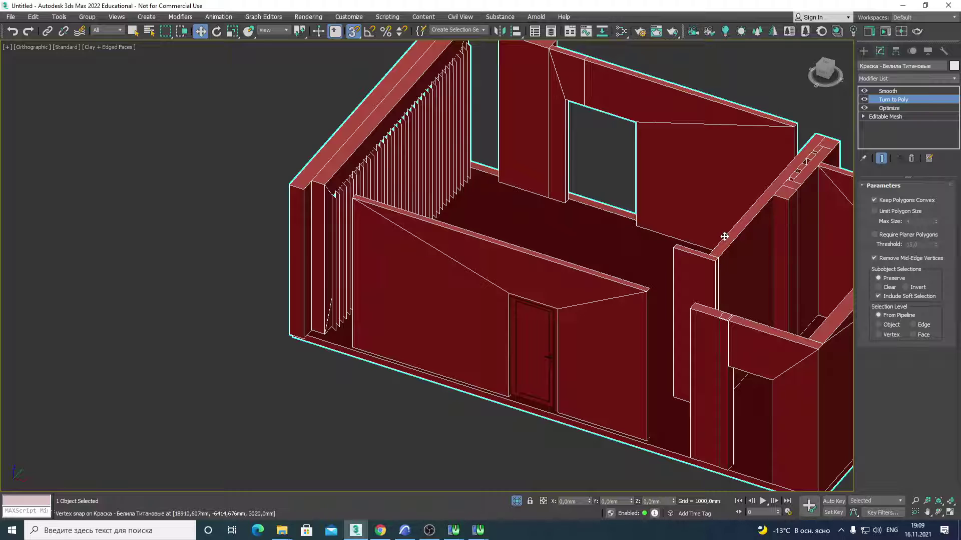
scroll(724, 216, "down", 5)
middle_click_drag(728, 200, 646, 235)
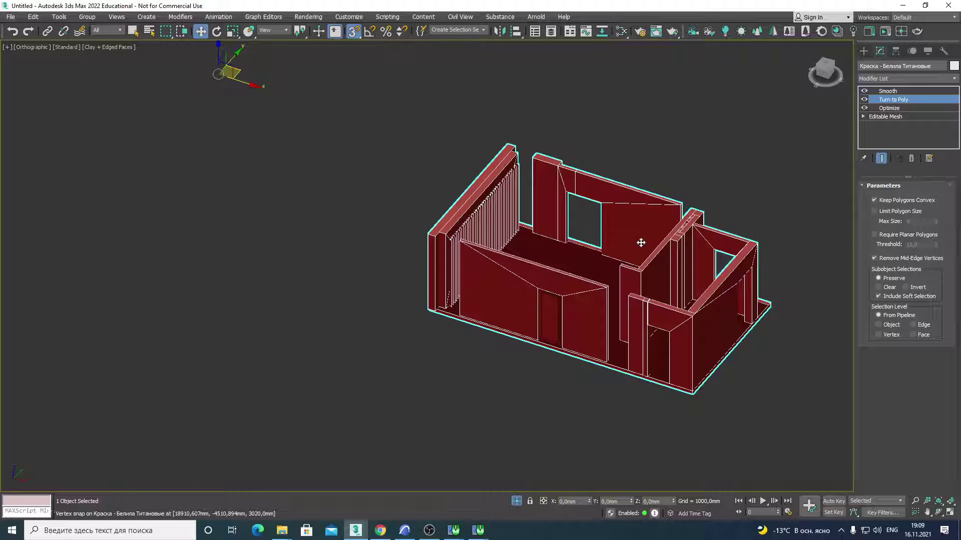
Step: Convert the room to Editable Poly, then check the door group and wall object
right_click(631, 161)
mouse_move(650, 263)
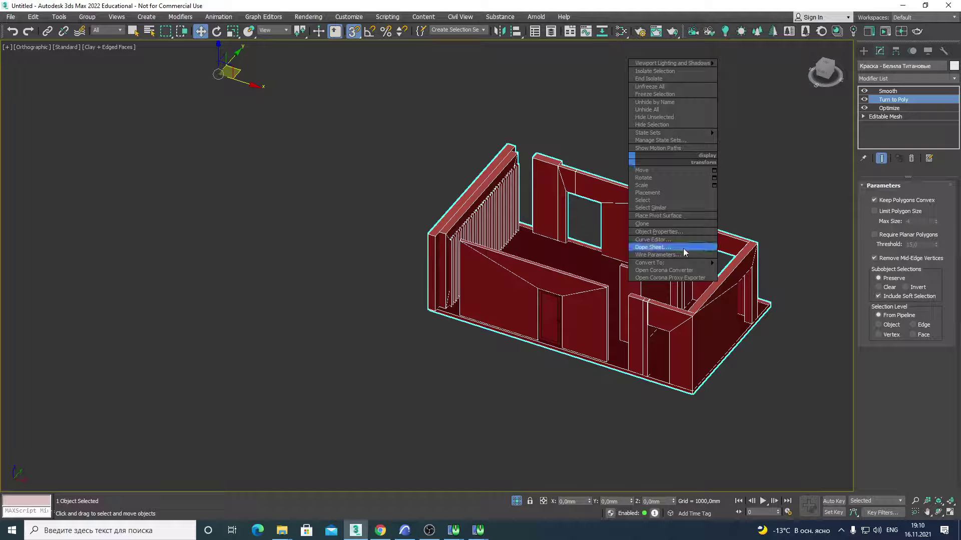
left_click(753, 271)
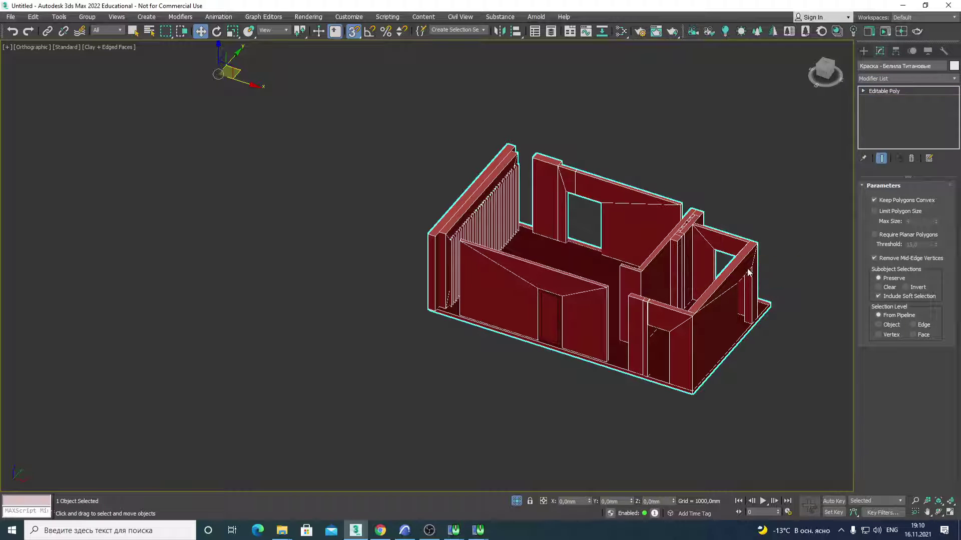
left_click(548, 368)
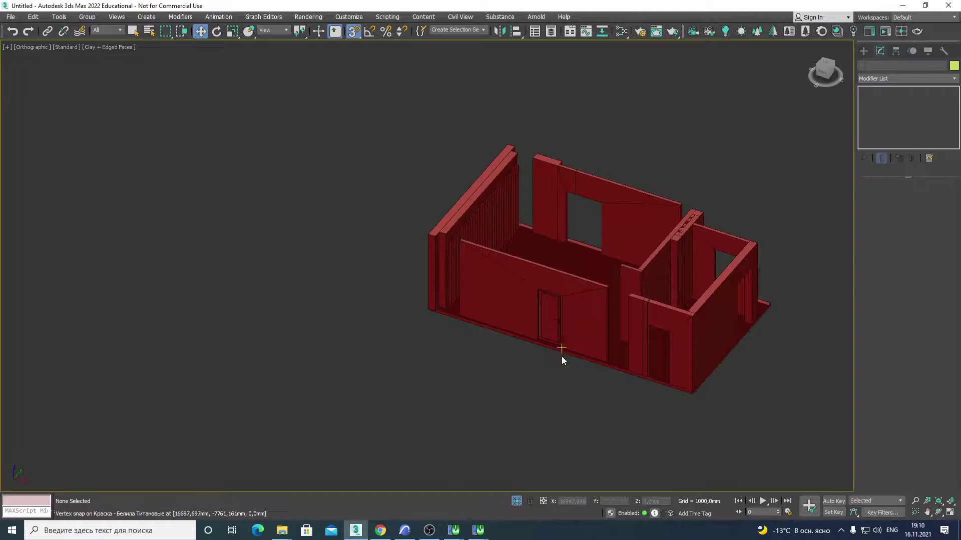
scroll(559, 345, "up", 5)
left_click(556, 331)
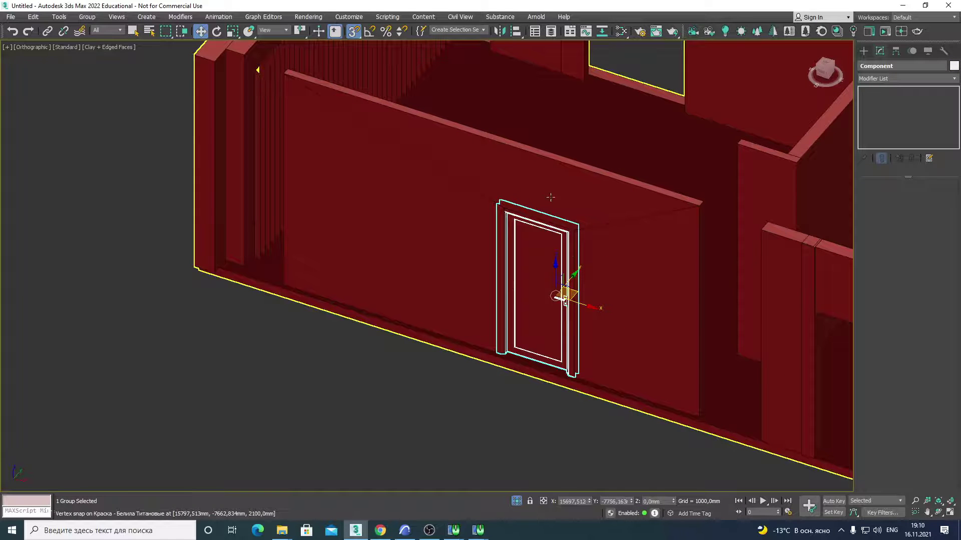
mouse_move(551, 197)
middle_mouse_down("alt")
mouse_move(544, 268)
mouse_move(528, 262)
middle_mouse_up("alt")
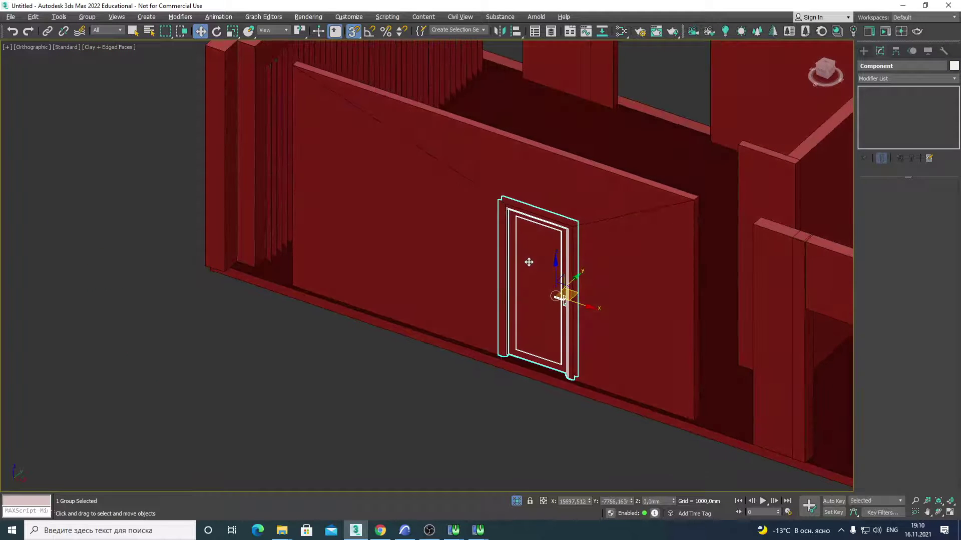
left_click(608, 253)
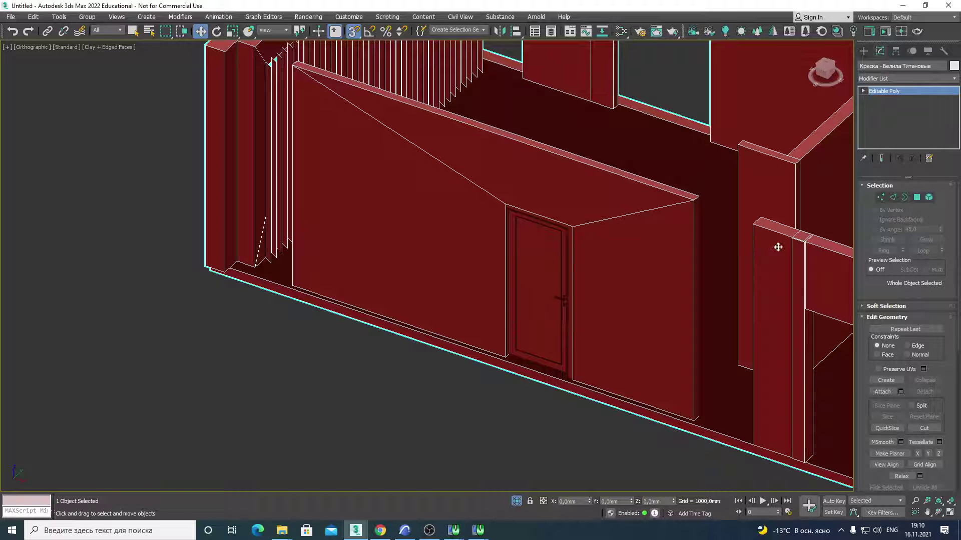
Step: In Polygon mode, select the wall faces right of, above and left of the door
left_click(917, 199)
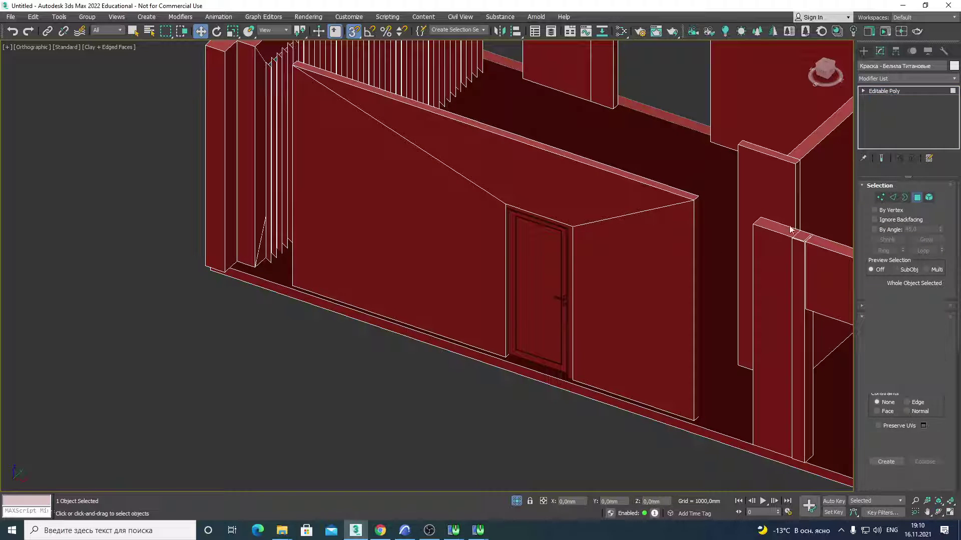
left_click(618, 257)
left_click(558, 208, "ctrl")
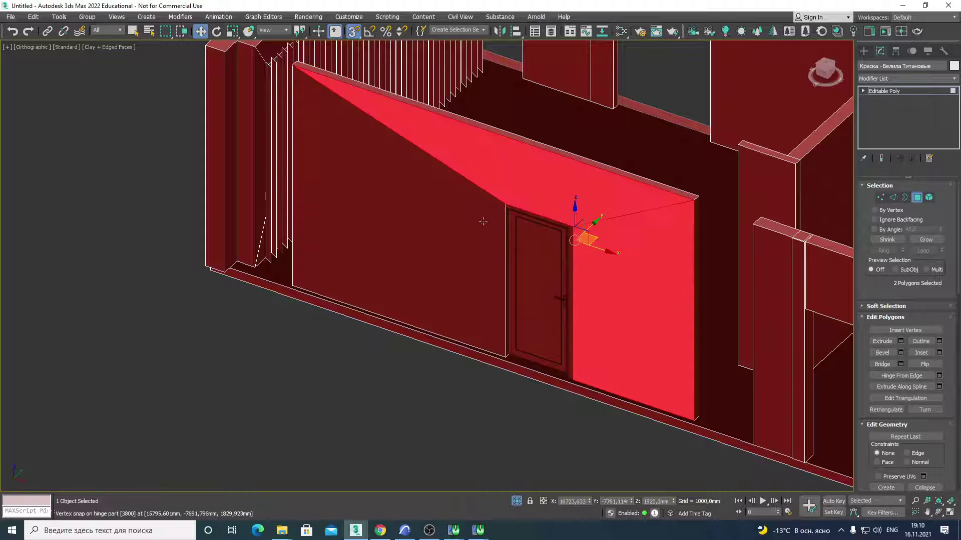
left_click(496, 223, "ctrl")
middle_click_drag(495, 224, 451, 222, "alt")
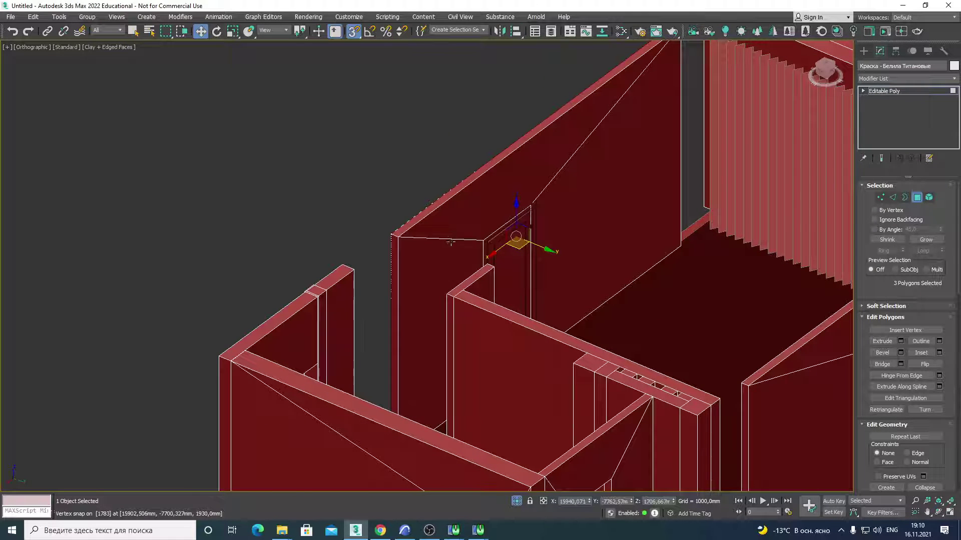
left_click(451, 244, "ctrl")
left_click(488, 217, "ctrl")
left_click(558, 210, "ctrl")
Step: Select a single wall polygon near the door
scroll(558, 212, "up", 3)
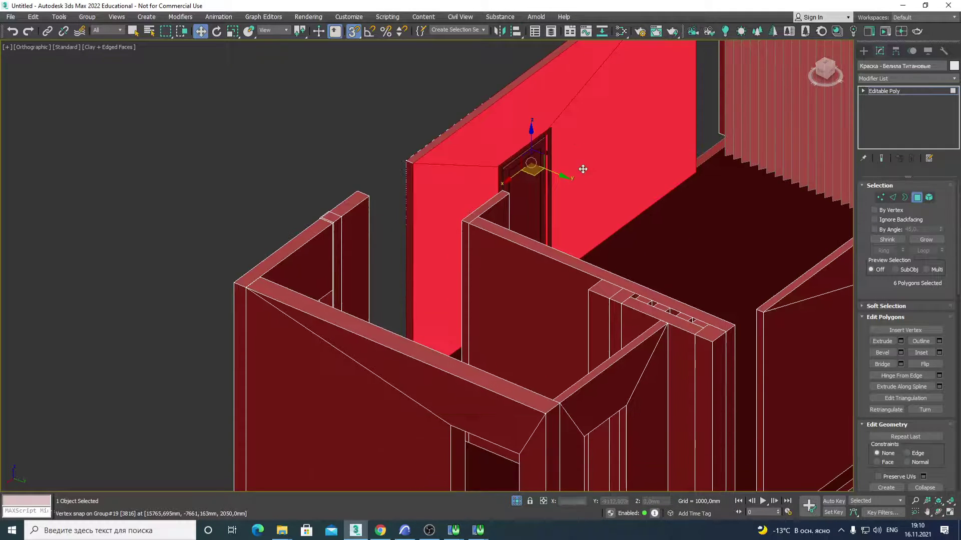
scroll(560, 220, "up", 3)
scroll(544, 269, "up", 4)
scroll(534, 260, "up", 3)
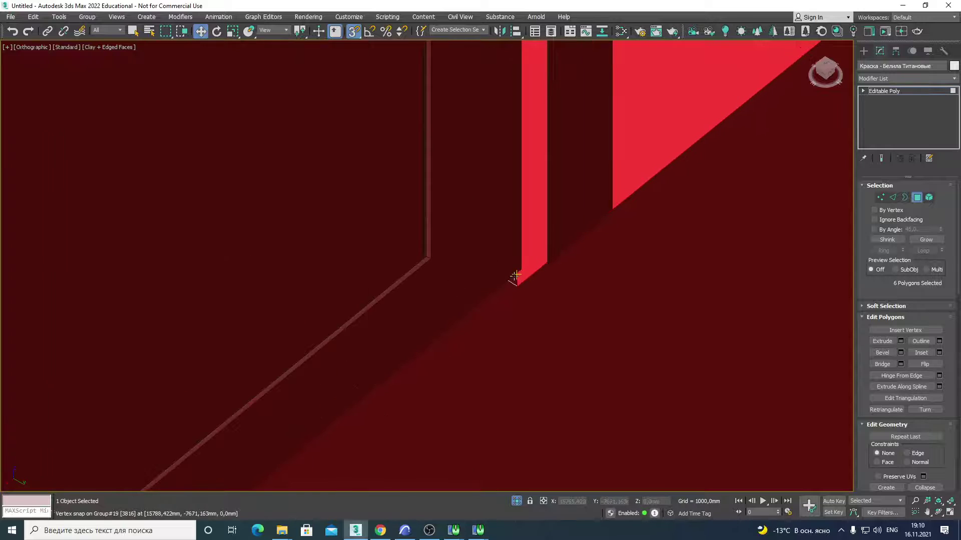
scroll(516, 282, "down", 5)
scroll(541, 280, "down", 5)
left_click(547, 282)
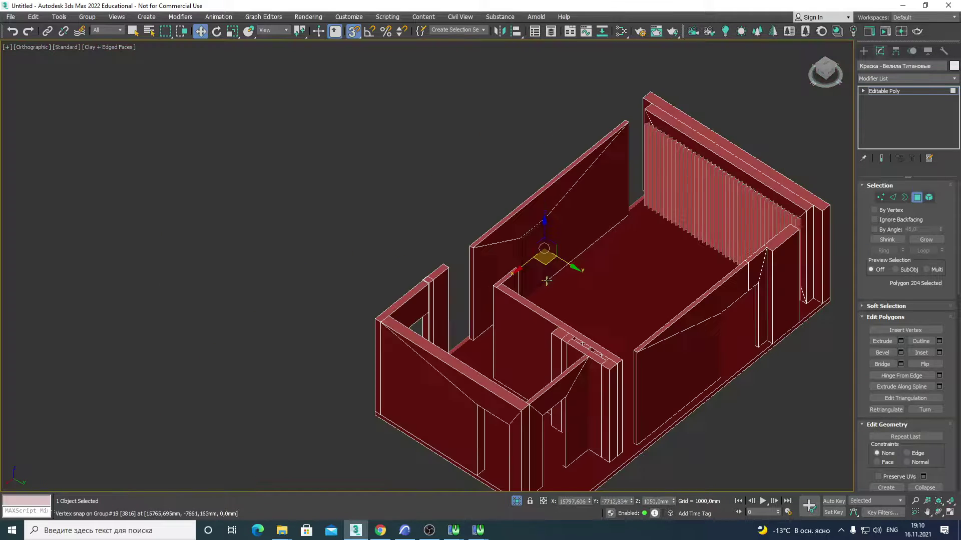
Step: Orbit, pan and zoom around the wall corner beside the door
middle_click_drag(589, 259, 521, 260, "alt")
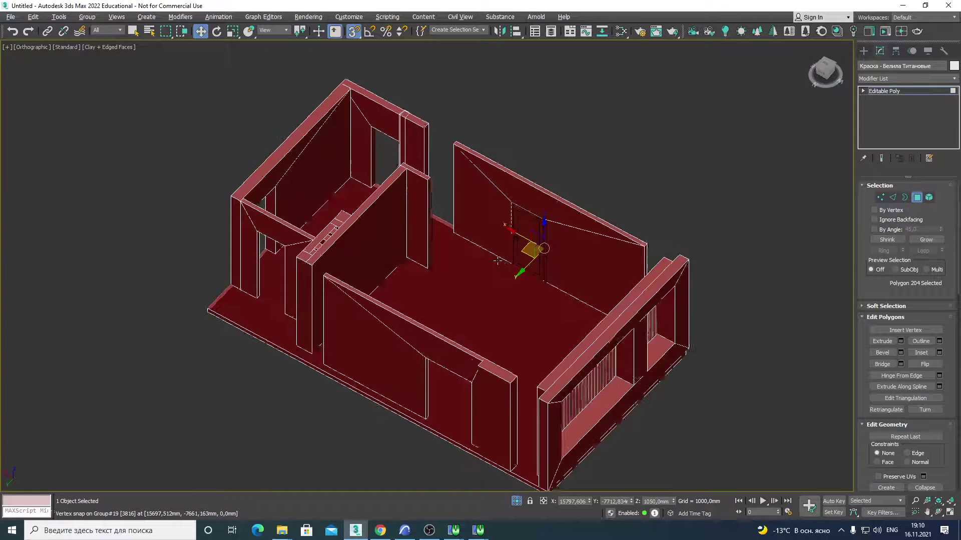
scroll(506, 260, "up", 5)
scroll(461, 284, "up", 3)
scroll(461, 284, "up", 2)
middle_click_drag(392, 180, 423, 237)
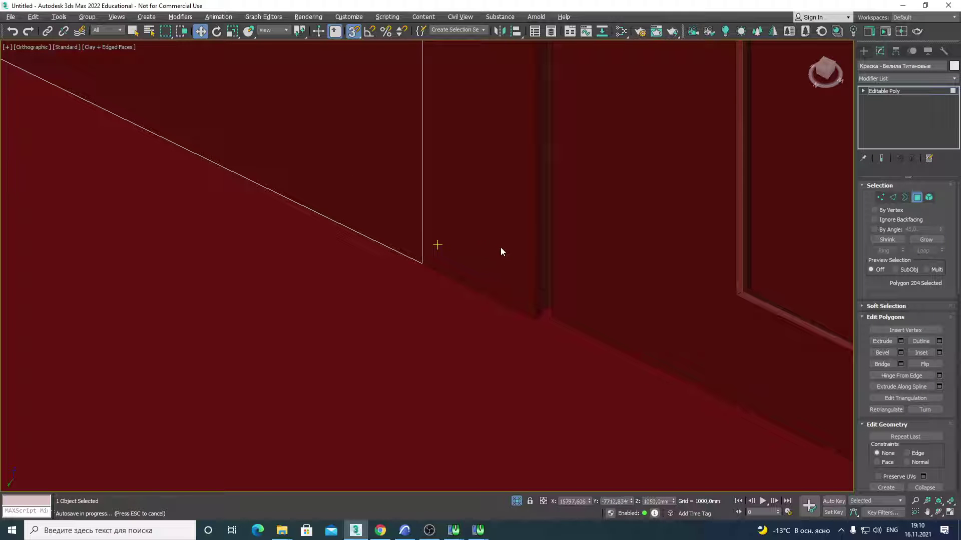
middle_click_drag(437, 245, 403, 120)
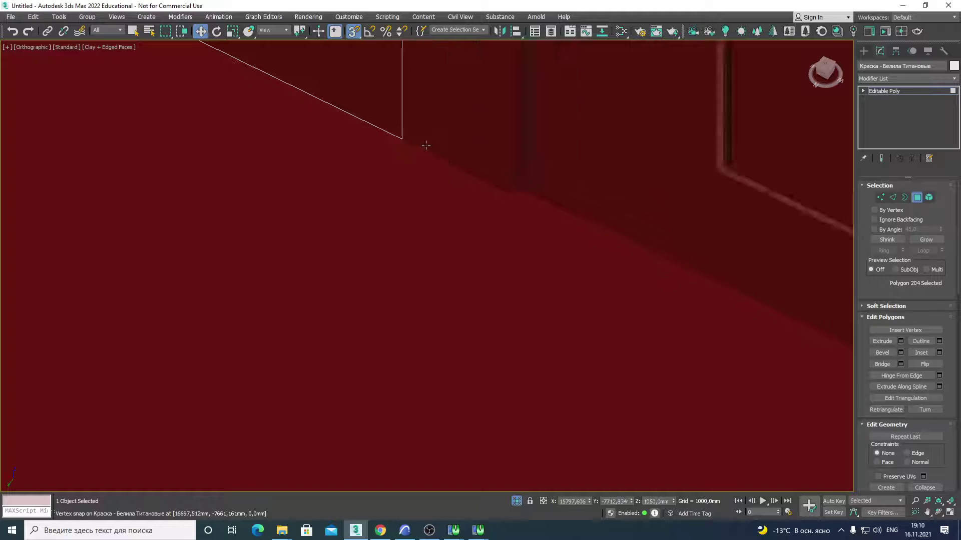
scroll(458, 135, "down", 8)
mouse_move(483, 232)
middle_mouse_down("alt")
mouse_move(477, 155)
mouse_move(457, 165)
middle_mouse_up("alt")
scroll(478, 155, "up", 3)
scroll(456, 127, "up", 2)
scroll(456, 127, "down", 5)
scroll(452, 150, "down", 3)
scroll(451, 155, "up", 6)
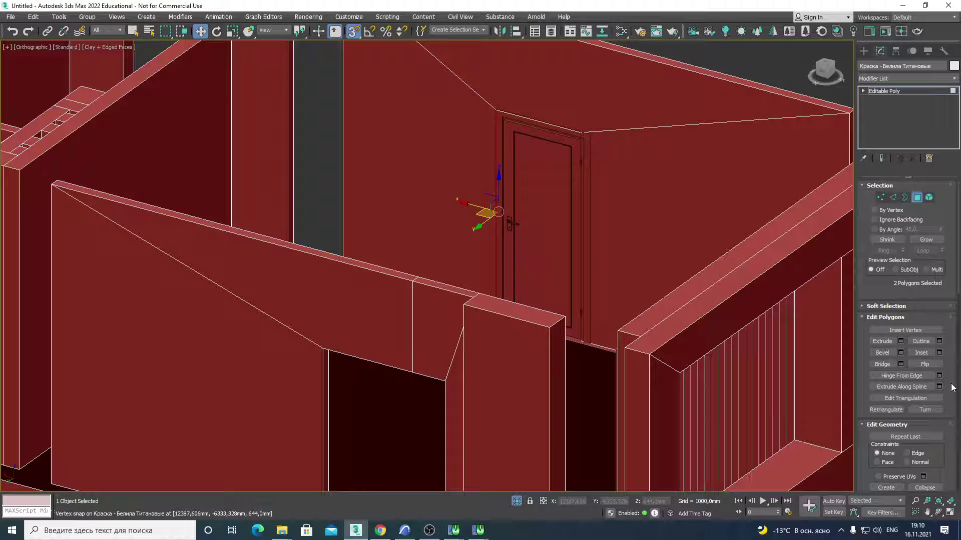
Step: Hide the room's unselected polygons, isolating the door frame and two wall faces
scroll(953, 387, "down", 2)
scroll(957, 388, "down", 2)
scroll(956, 381, "down", 1)
scroll(955, 375, "down", 2)
scroll(954, 373, "down", 1)
scroll(954, 373, "down", 2)
scroll(953, 373, "down", 1)
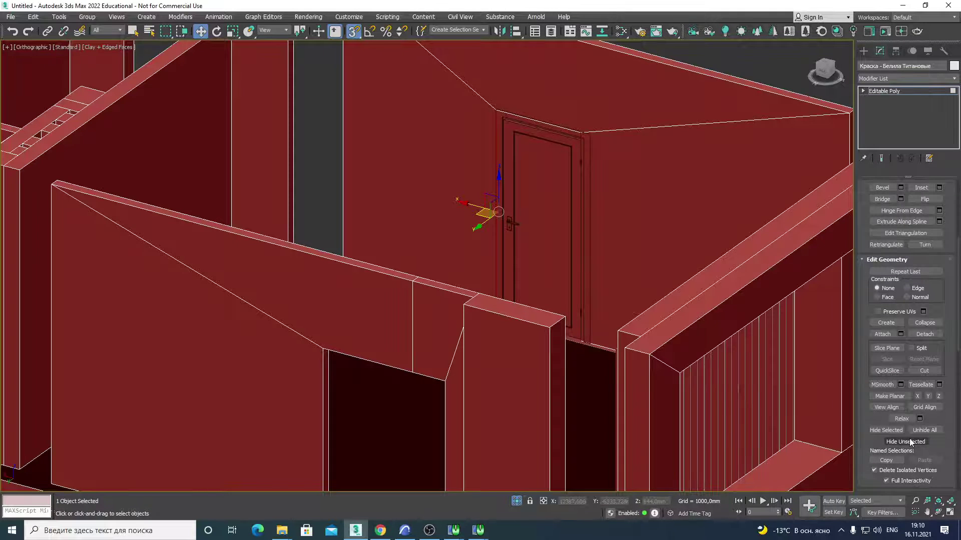
left_click(910, 442)
Step: Switch to the ViewCube Top view and zoom in on the wall opening
scroll(498, 122, "up", 2)
scroll(495, 121, "up", 3)
mouse_move(494, 120)
middle_mouse_down("alt")
mouse_move(502, 156)
mouse_move(494, 150)
middle_mouse_up("alt")
scroll(498, 178, "up", 2)
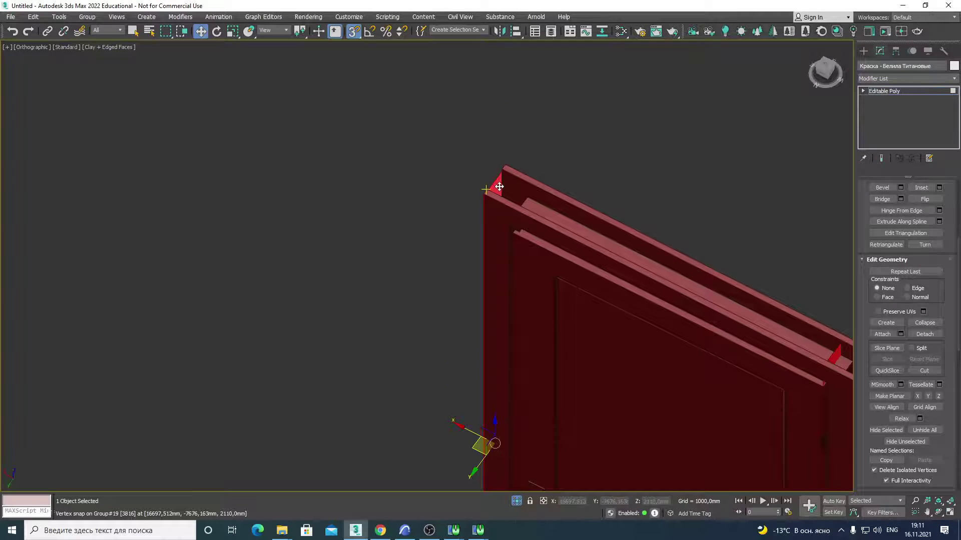
scroll(662, 265, "down", 3)
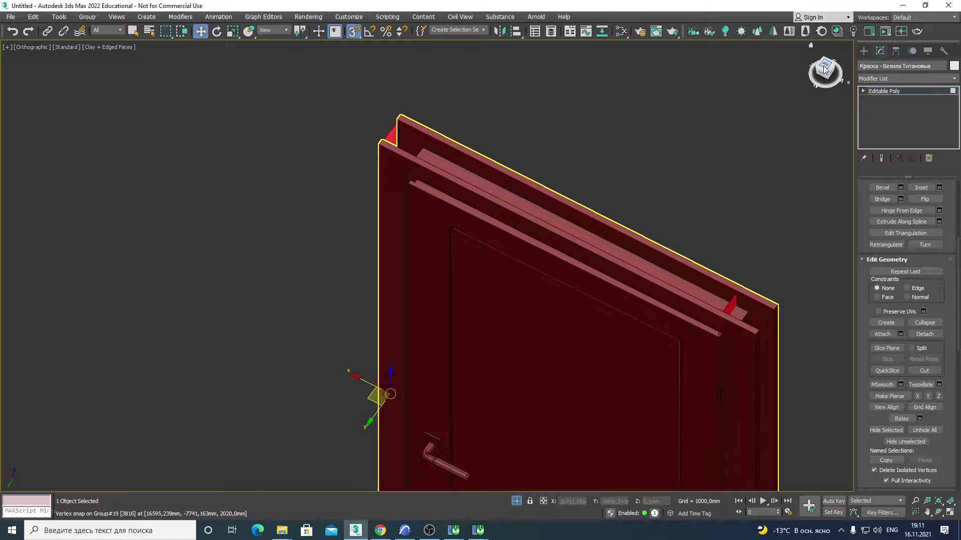
left_click_drag(824, 71, 824, 69)
left_click(824, 70)
middle_click_drag(455, 337, 593, 354)
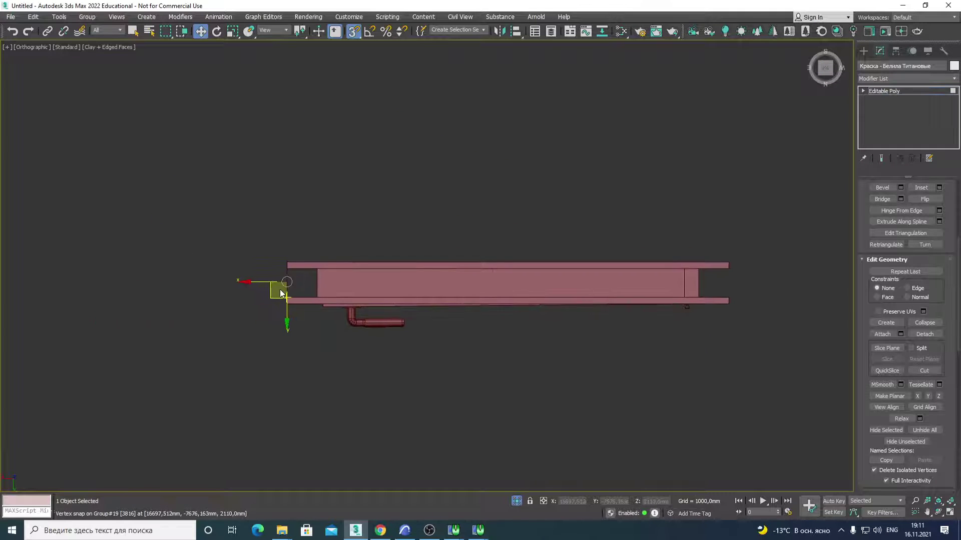
scroll(279, 285, "up", 2)
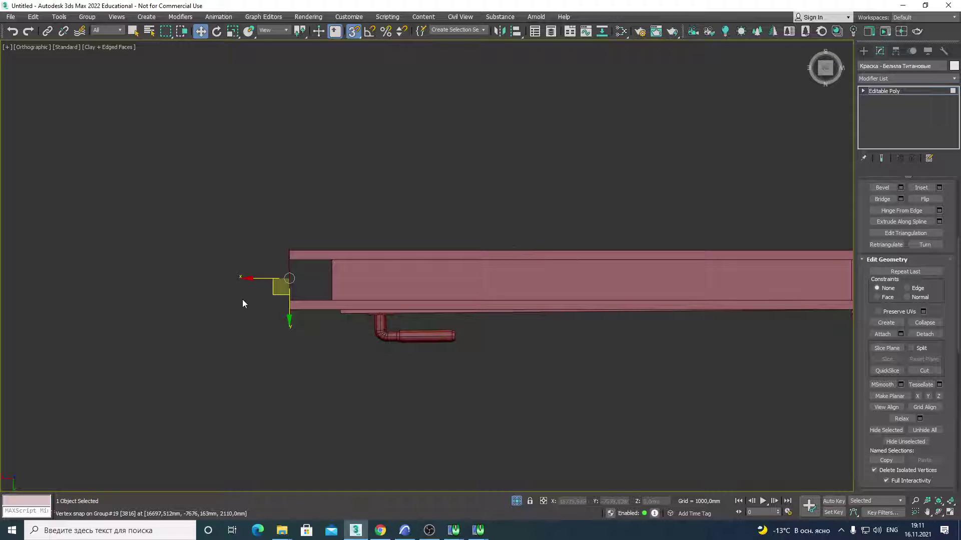
Step: Select the door Component group and frame its end beside the wall opening
left_click(953, 93)
left_click(407, 282)
scroll(314, 277, "up", 2)
middle_click_drag(314, 276, 401, 257)
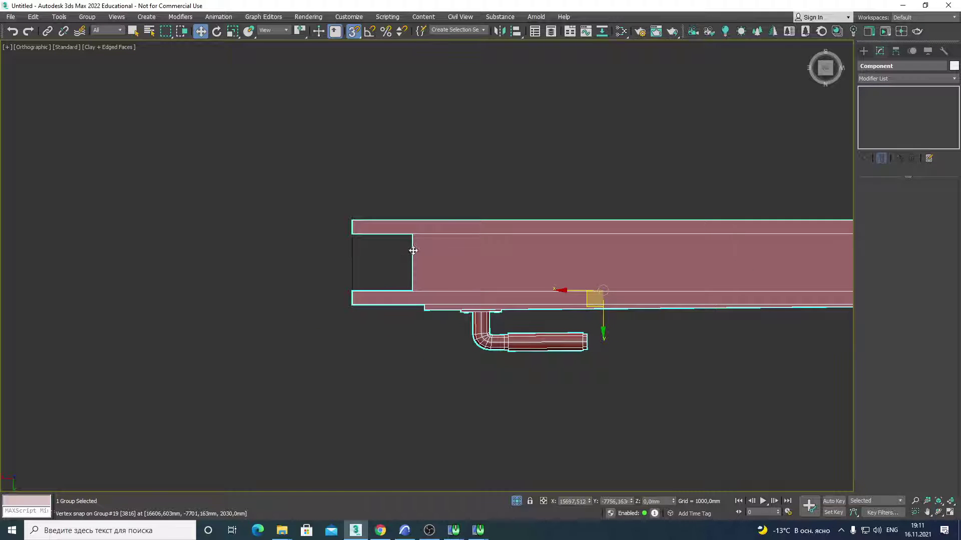
scroll(352, 245, "down", 3)
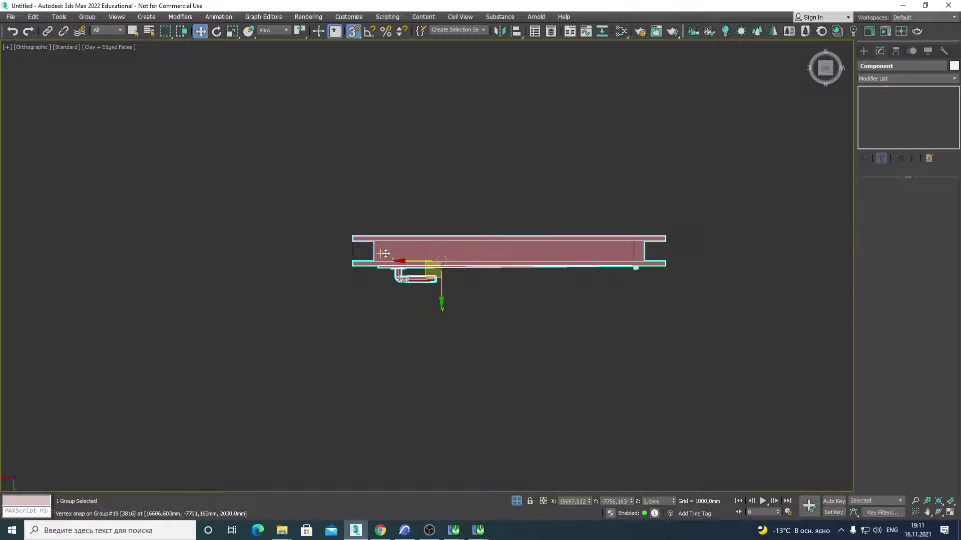
middle_click_drag(352, 245, 255, 253)
scroll(538, 203, "up", 2)
scroll(538, 203, "up", 3)
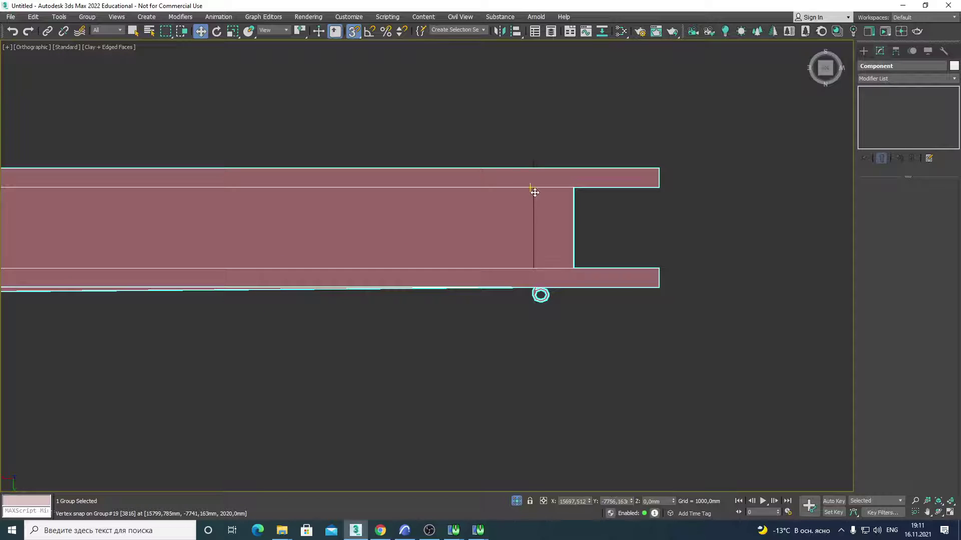
scroll(543, 218, "down", 4)
middle_click_drag(543, 219, 583, 240)
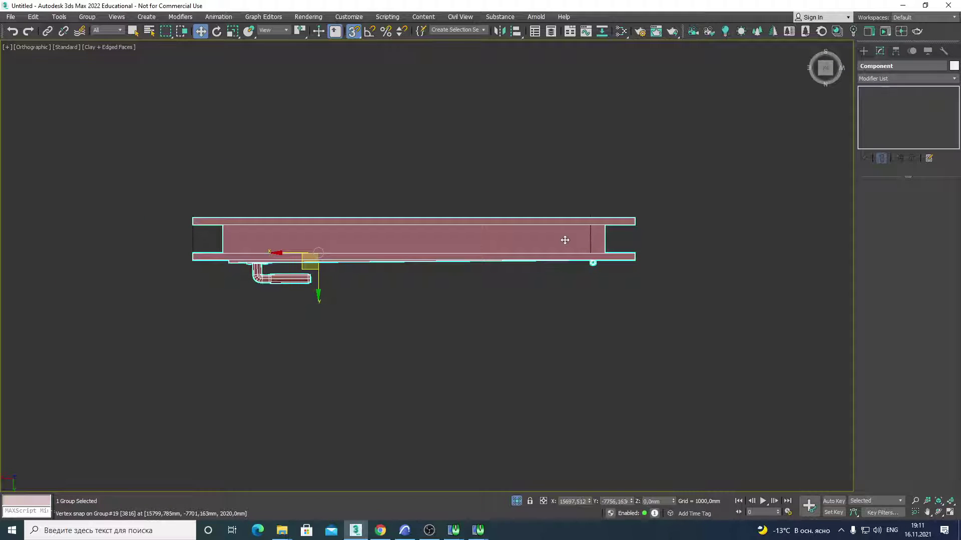
Step: Move the door group along X, vertex-snapping its end to the opening corner
left_click_drag(283, 253, 248, 258)
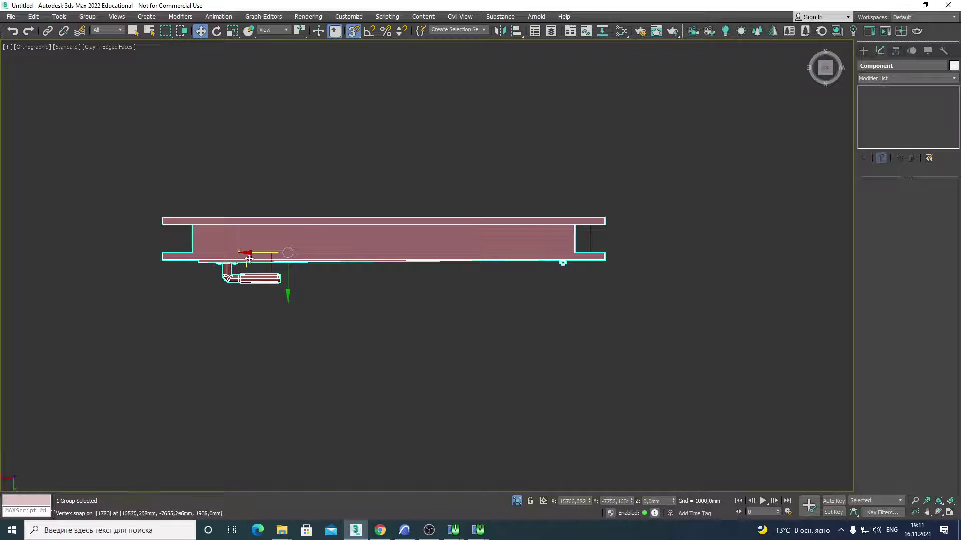
scroll(552, 253, "up", 3)
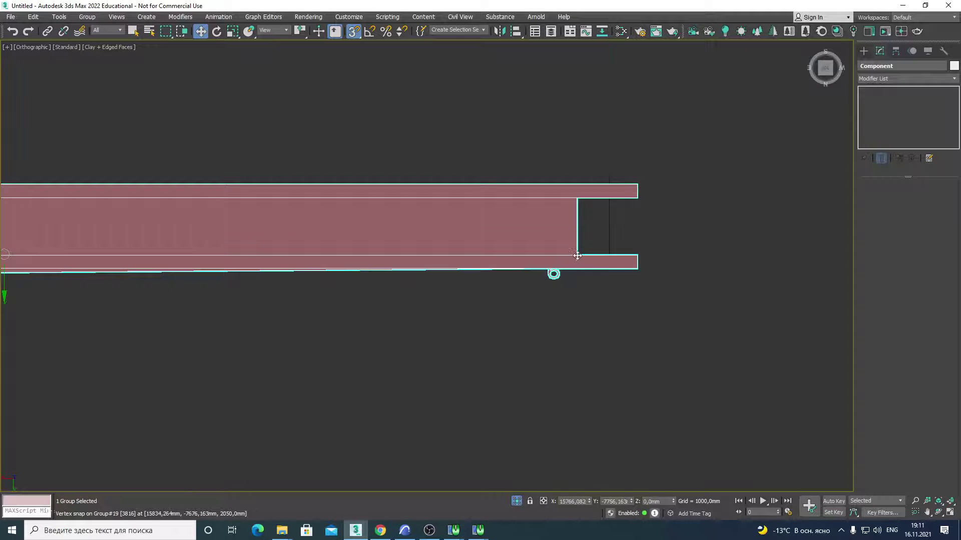
left_click_drag(598, 258, 607, 262)
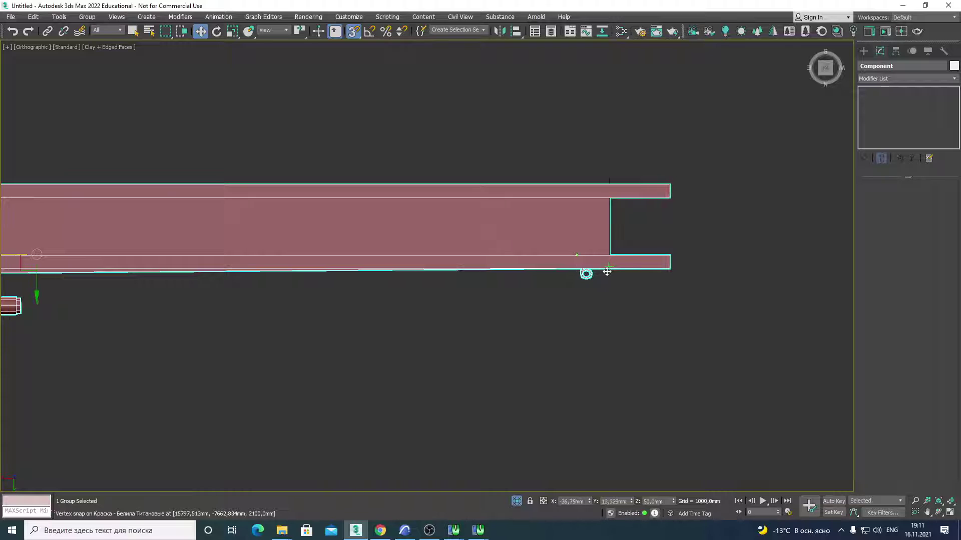
middle_click_drag(430, 276, 745, 311)
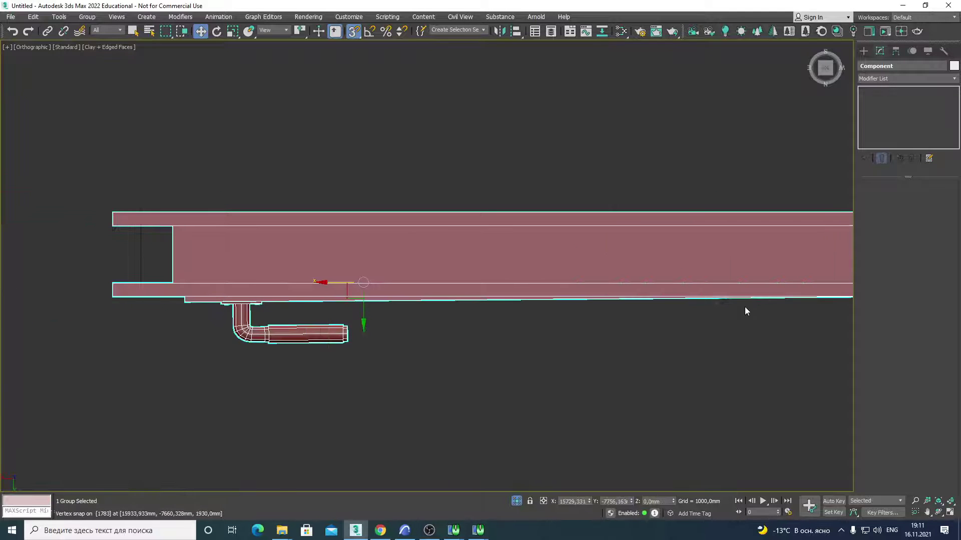
scroll(512, 318, "down", 3)
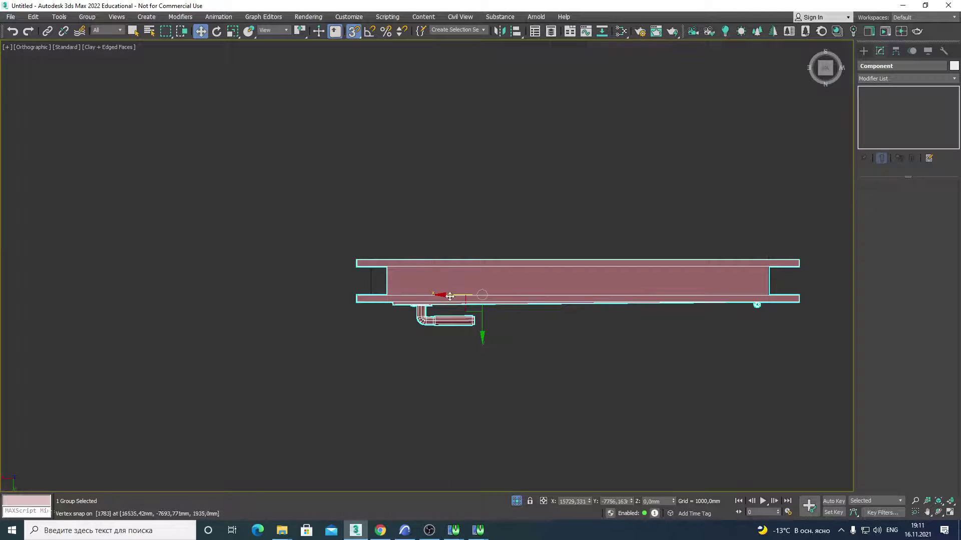
middle_click_drag(756, 305, 517, 294, "alt")
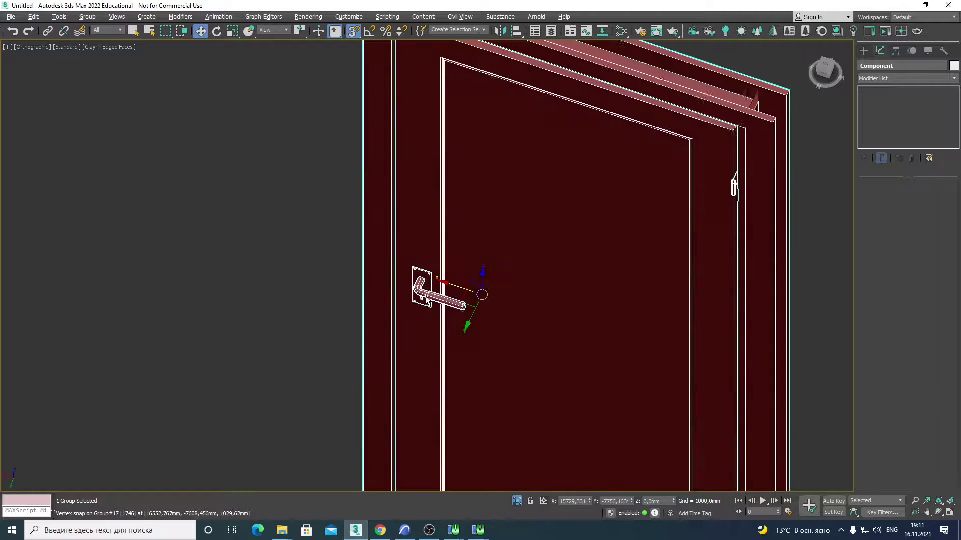
scroll(517, 294, "down", 4)
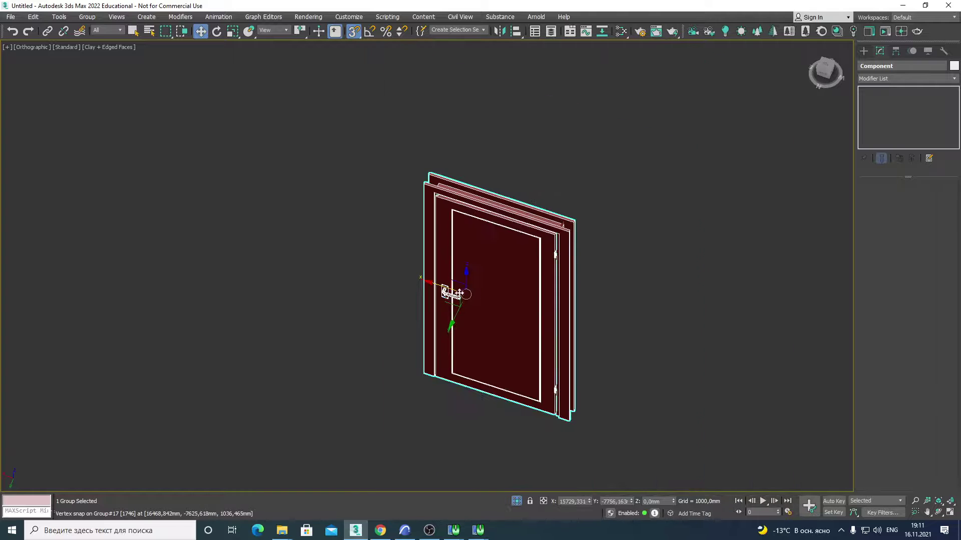
left_click(552, 31)
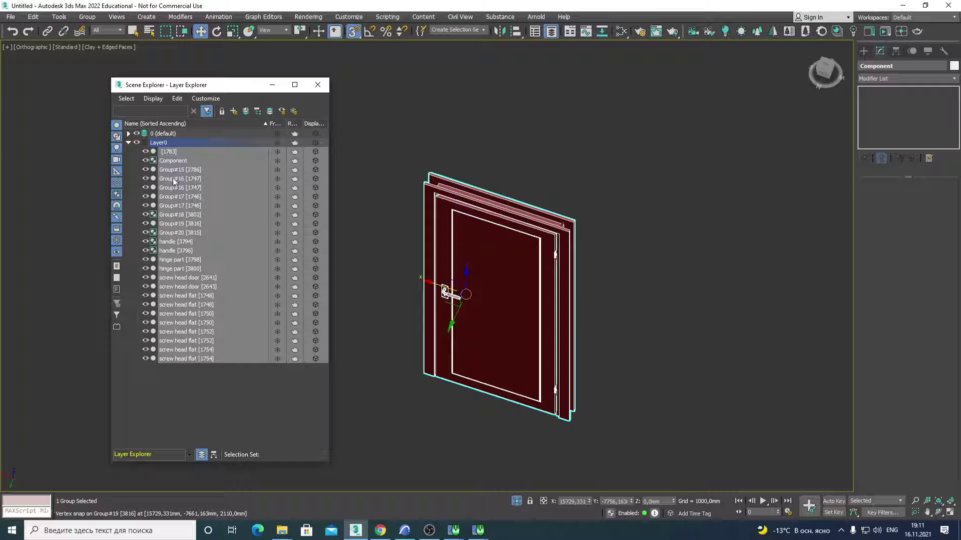
left_click(318, 86)
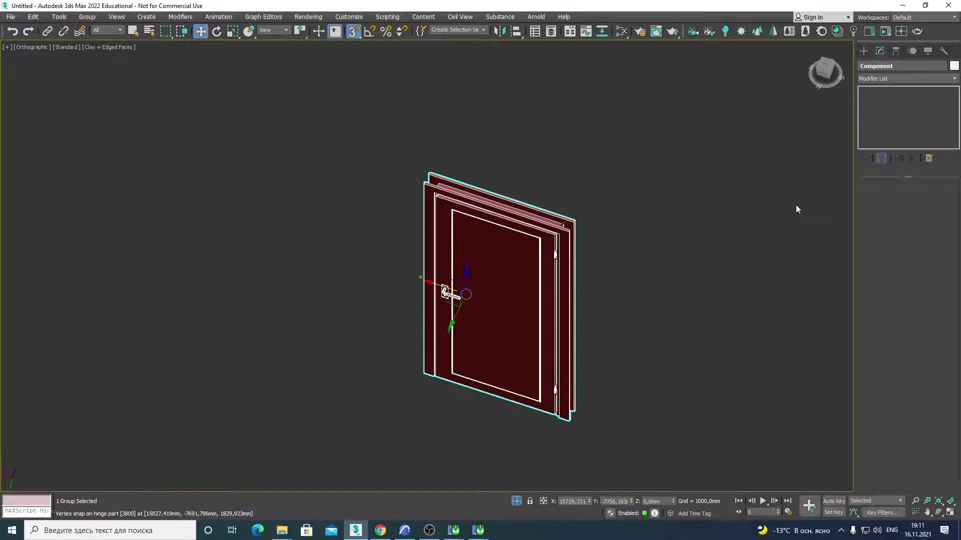
Step: Apply Edit Poly to the door Component group and switch to Vertex level
left_click(915, 80)
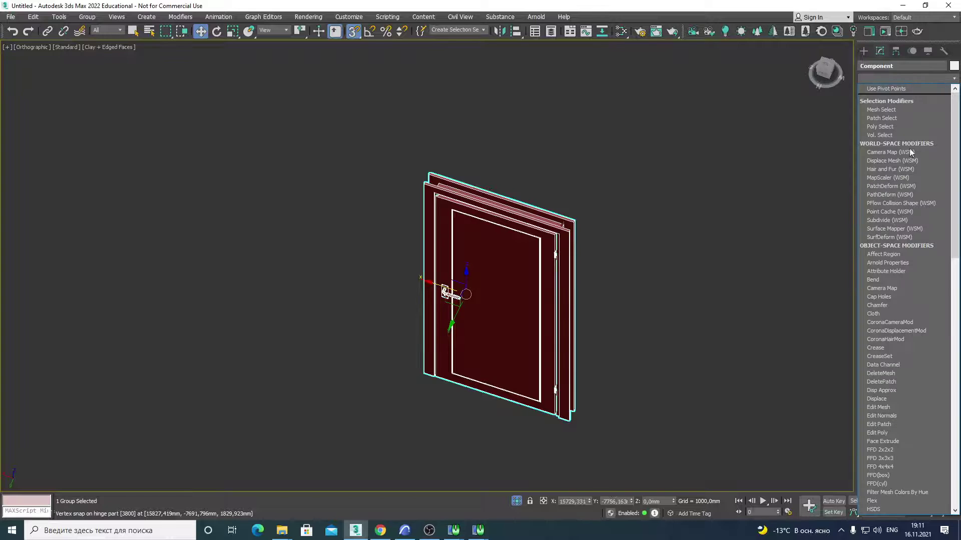
left_click(897, 433)
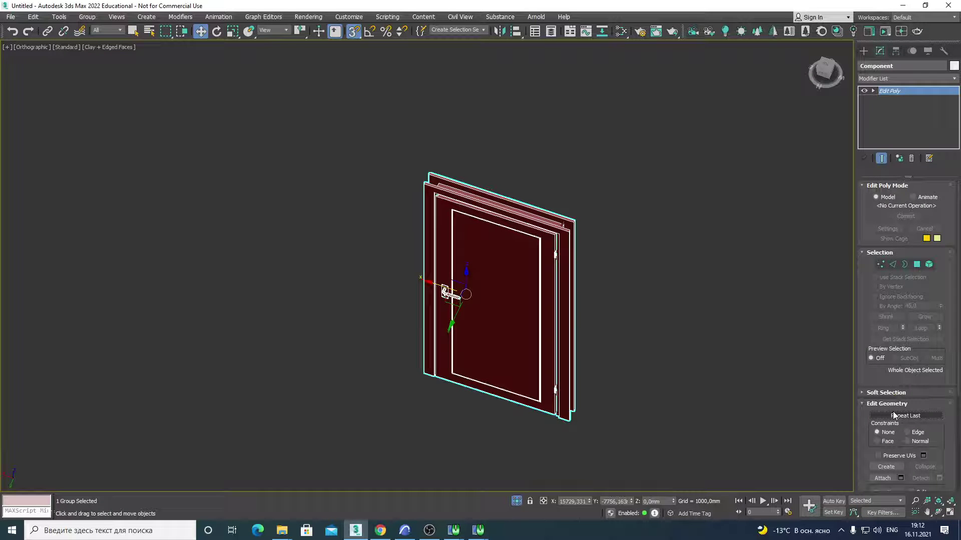
middle_click_drag(498, 279, 528, 285, "alt")
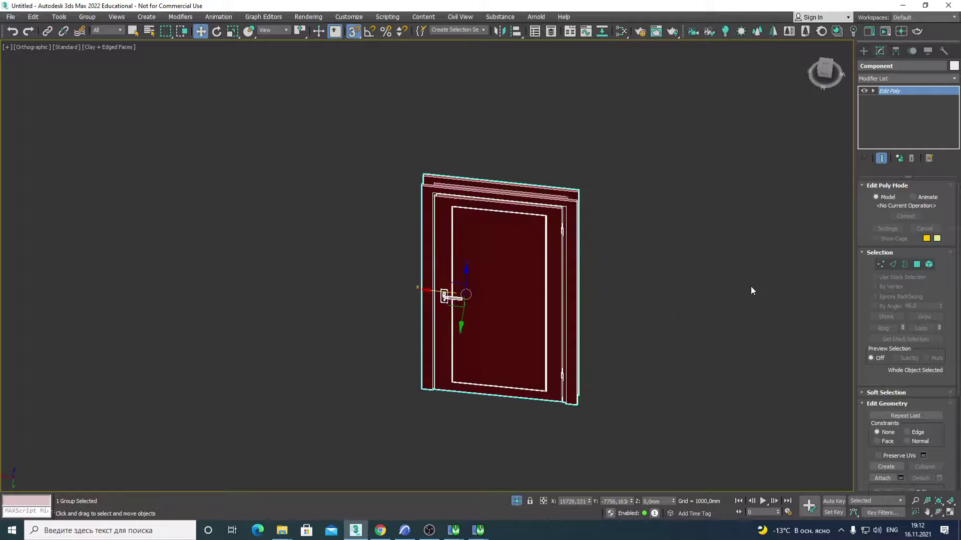
left_click(881, 264)
Step: Select all door vertices and move them left into the opening in Top view
mouse_move(379, 114)
left_mouse_down()
mouse_move(467, 378)
mouse_move(506, 446)
left_mouse_up()
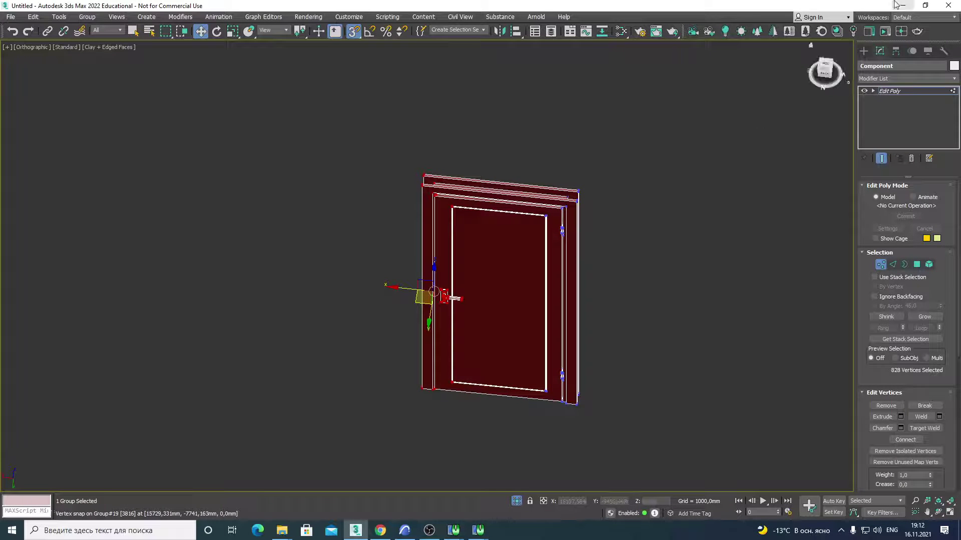
left_click(828, 66)
scroll(377, 301, "up", 2)
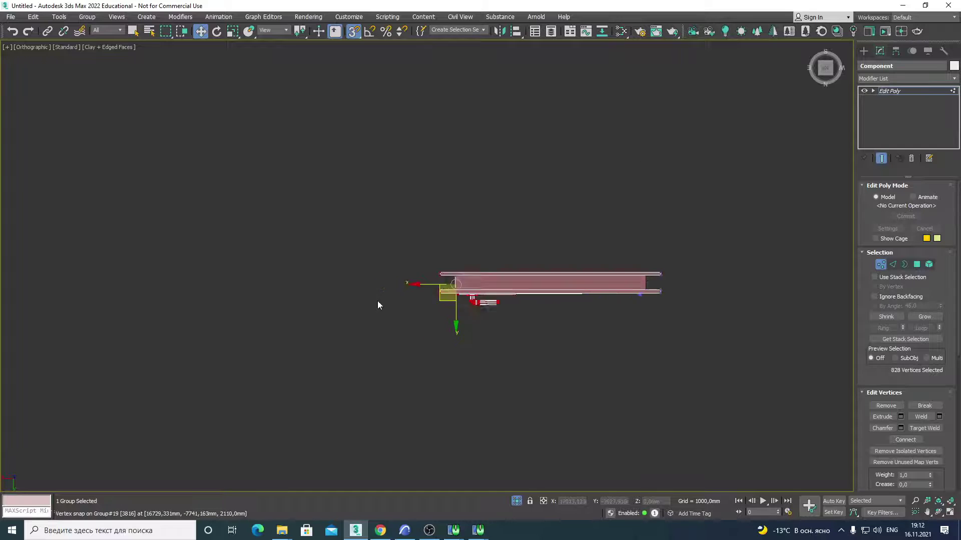
scroll(433, 299, "up", 3)
scroll(440, 293, "up", 2)
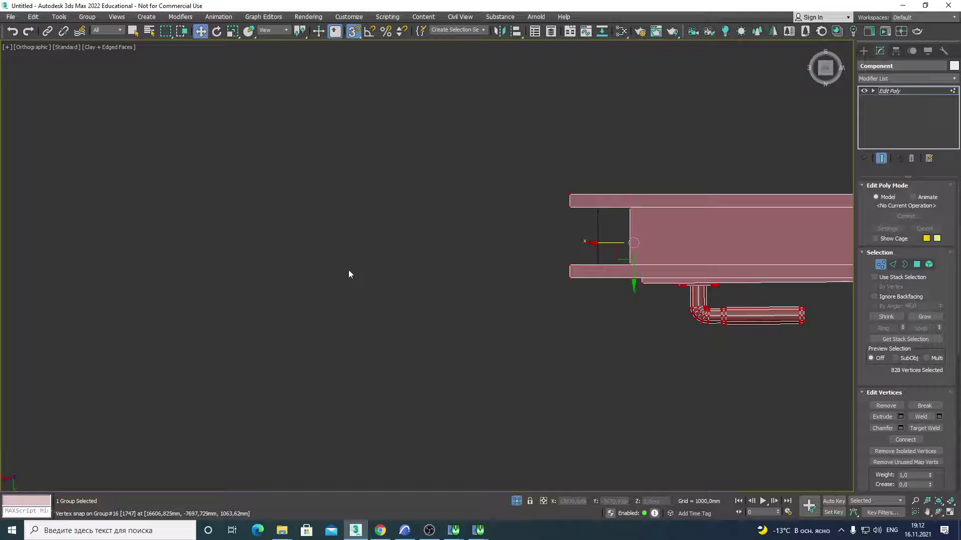
scroll(610, 225, "up", 2)
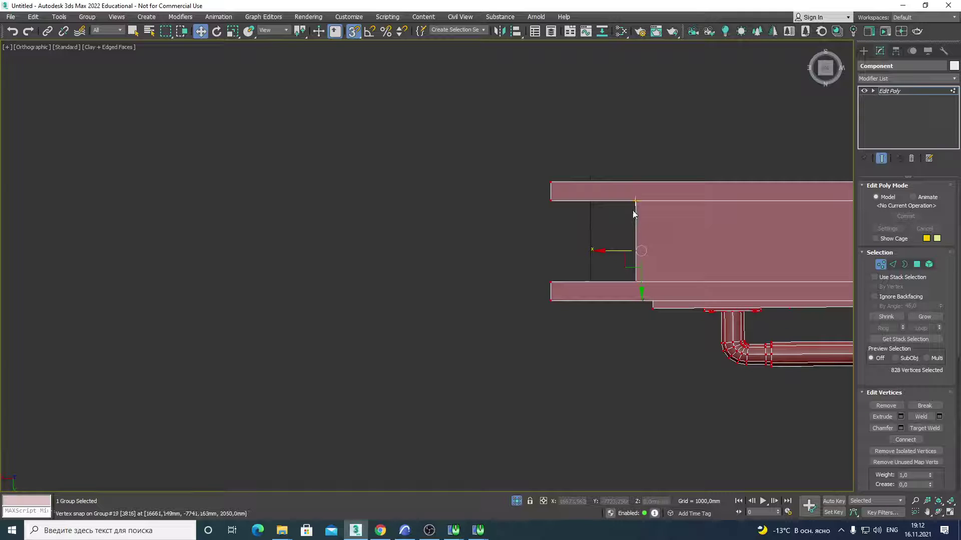
left_click_drag(636, 204, 598, 176)
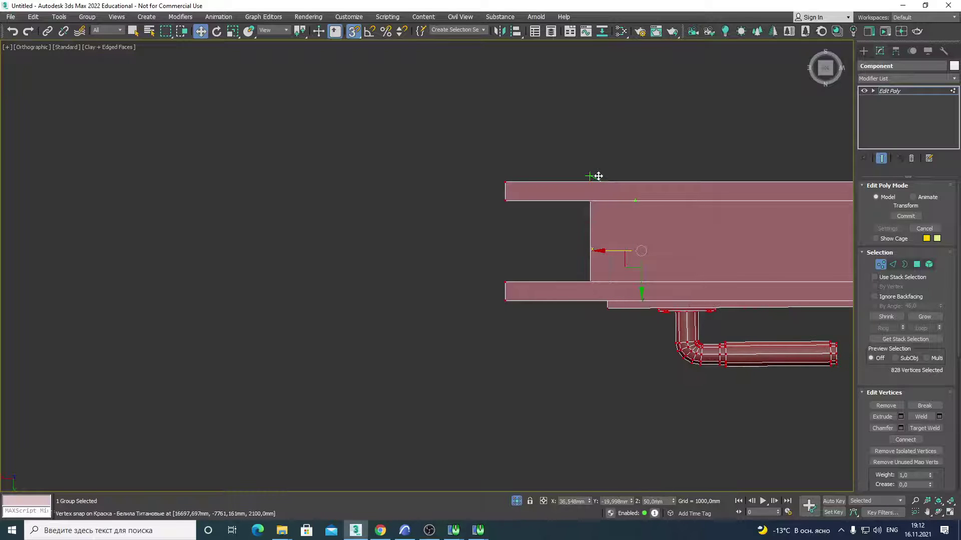
scroll(590, 201, "down", 5)
scroll(575, 219, "down", 2)
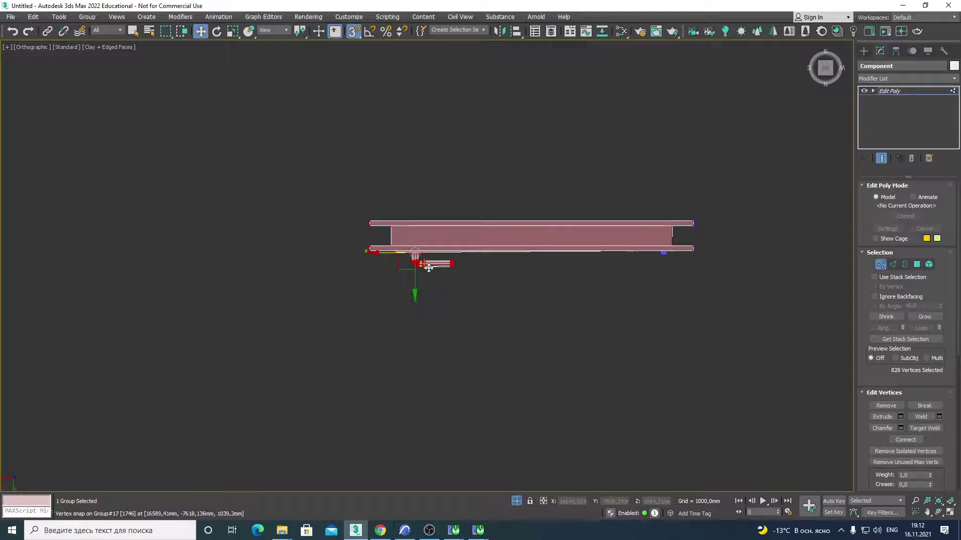
Step: In Left view, marquee-select the 114 vertices at the frame's top
middle_click_drag(429, 268, 478, 270, "alt")
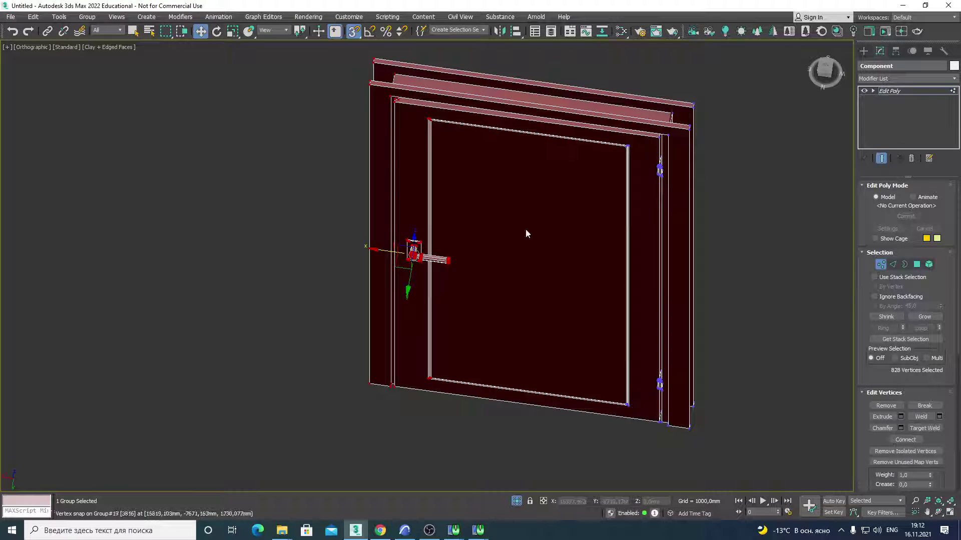
mouse_move(548, 227)
middle_mouse_down("alt")
mouse_move(550, 216)
mouse_move(520, 218)
middle_mouse_up("alt")
scroll(546, 217, "down", 3)
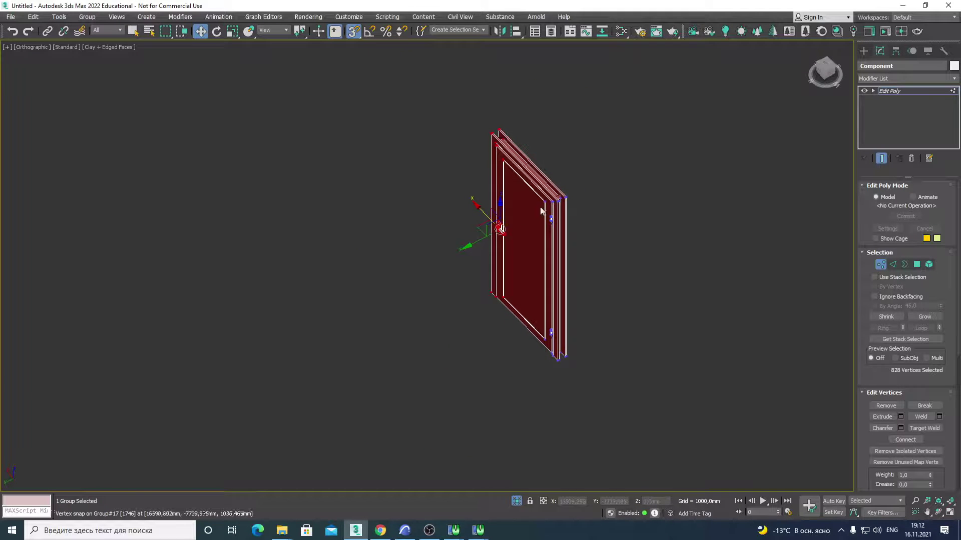
left_click_drag(816, 80, 811, 83)
key("l")
scroll(518, 127, "up", 3)
scroll(476, 117, "up", 2)
scroll(446, 104, "down", 1)
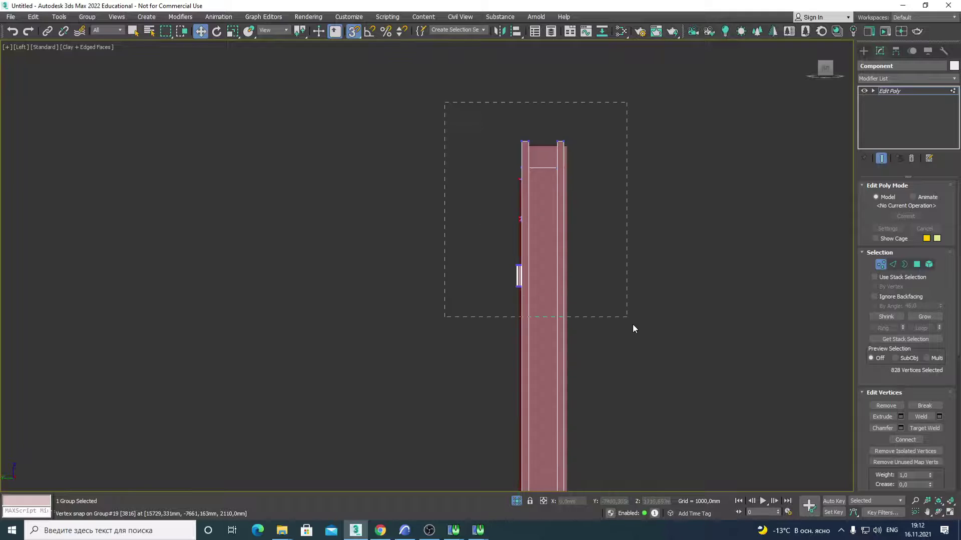
left_click_drag(444, 102, 633, 328)
Step: Snap-move the selected top vertices up to meet the wall
mouse_move(656, 354)
middle_mouse_down("alt")
mouse_move(681, 355)
mouse_move(557, 210)
middle_mouse_up("alt")
scroll(674, 289, "up", 2)
scroll(650, 265, "up", 4)
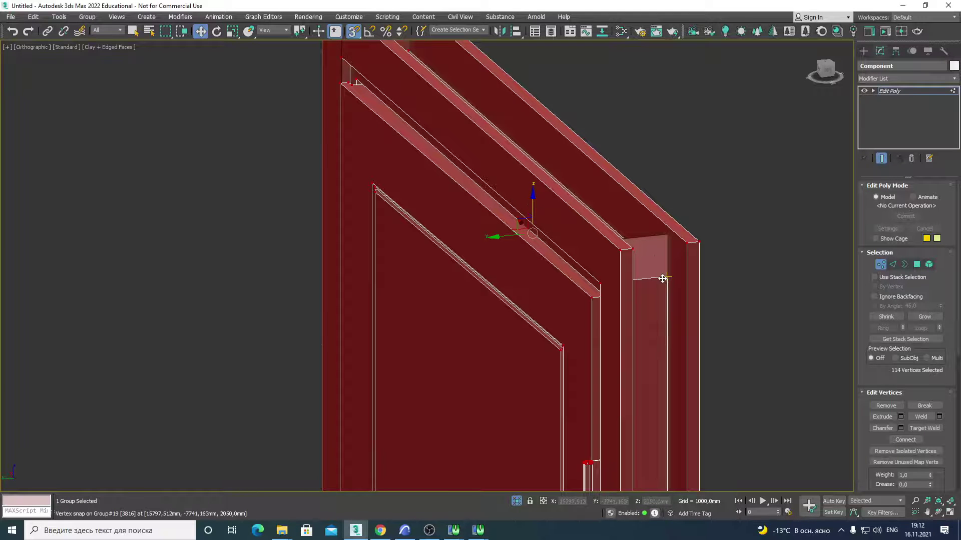
left_click_drag(663, 278, 682, 236)
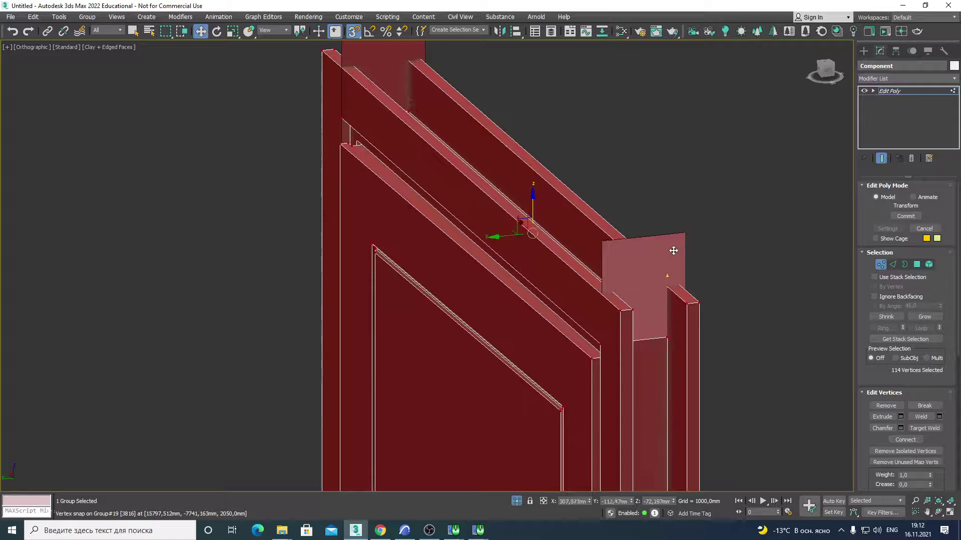
scroll(682, 237, "down", 6)
mouse_move(682, 237)
middle_mouse_down("alt")
mouse_move(697, 284)
mouse_move(750, 303)
mouse_move(719, 306)
middle_mouse_up("alt")
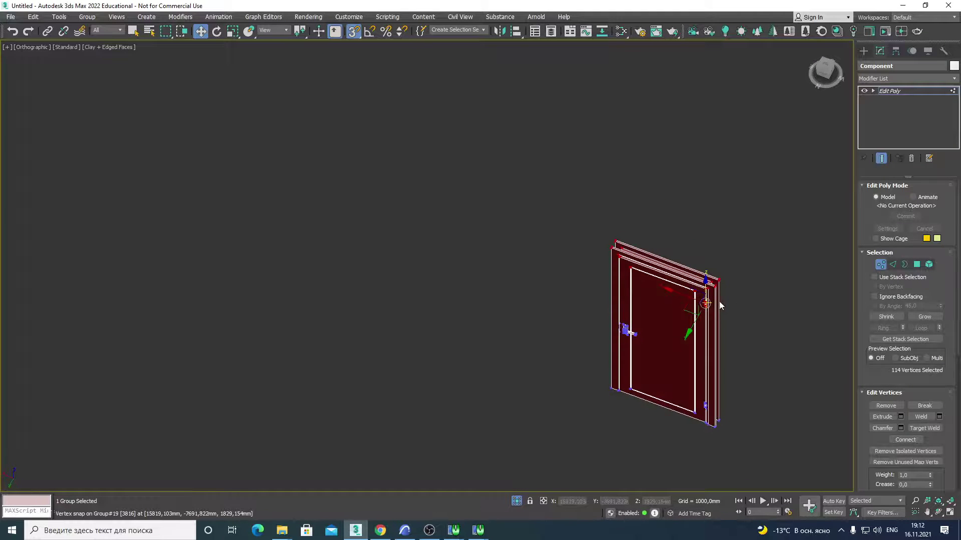
Step: Shift the door frame's selected side vertices 5 mm along X using Offset type-in
scroll(717, 283, "up", 3)
scroll(737, 312, "down", 3)
scroll(734, 308, "up", 1)
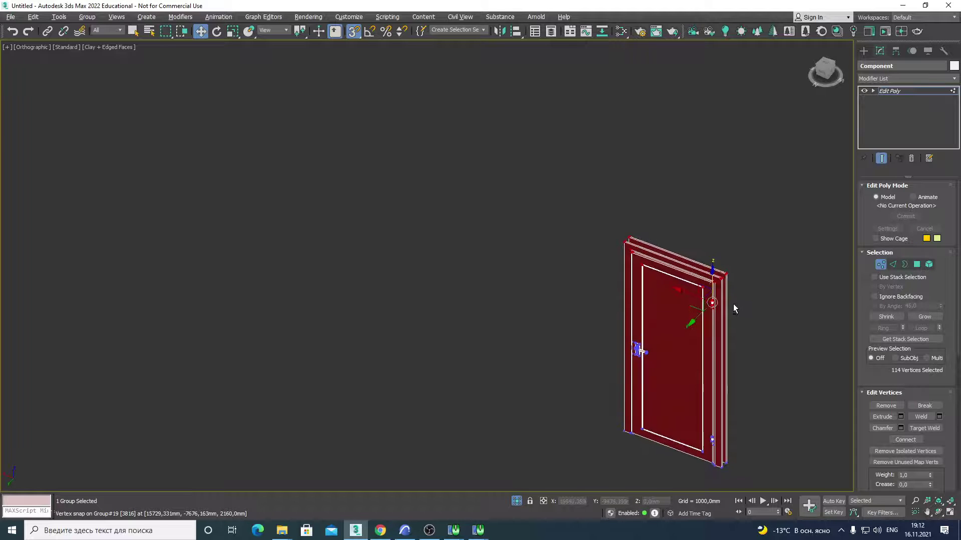
scroll(731, 298, "up", 2)
scroll(731, 298, "down", 2)
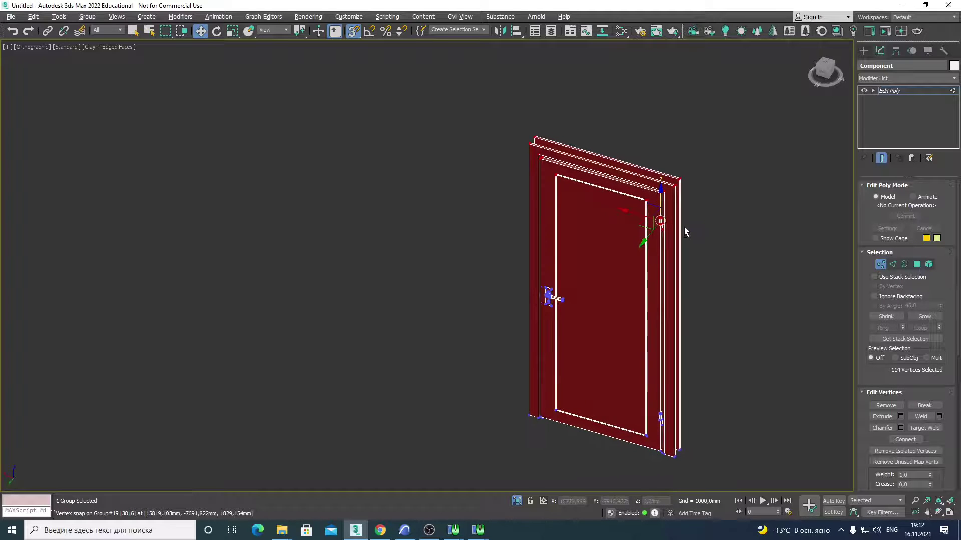
scroll(728, 227, "down", 1)
scroll(601, 167, "up", 3)
scroll(566, 207, "up", 1)
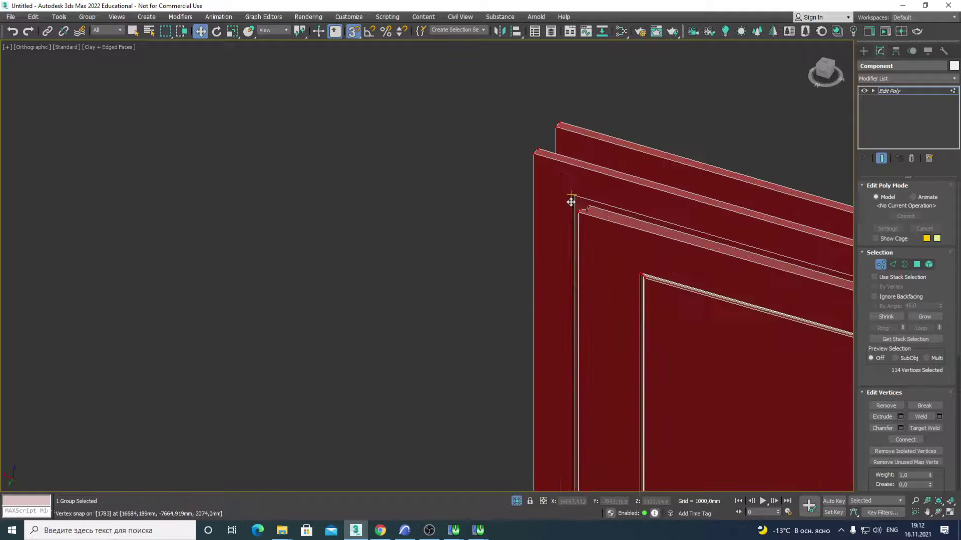
scroll(581, 160, "down", 4)
middle_click_drag(599, 197, 575, 174)
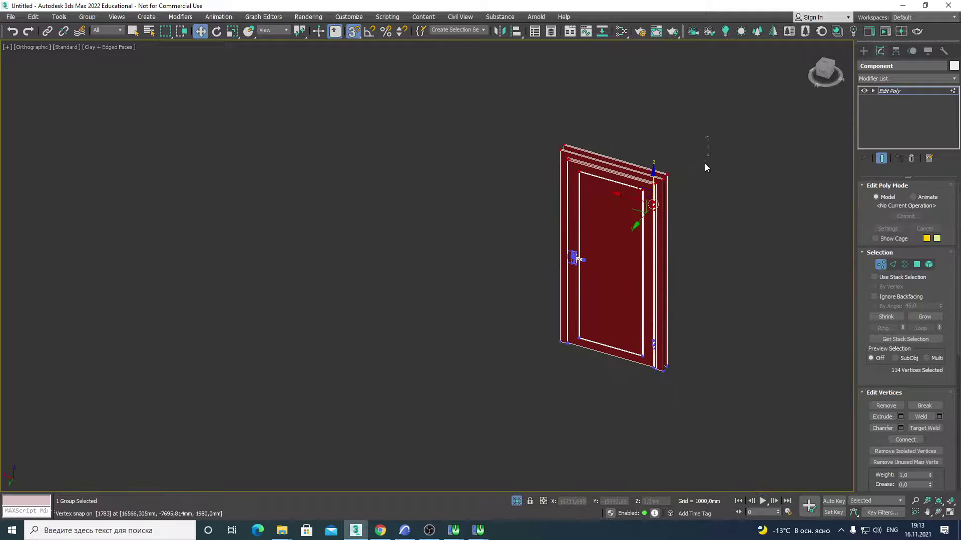
left_click_drag(626, 398, 626, 399)
middle_click_drag(612, 326, 619, 341, "alt")
scroll(639, 214, "up", 2)
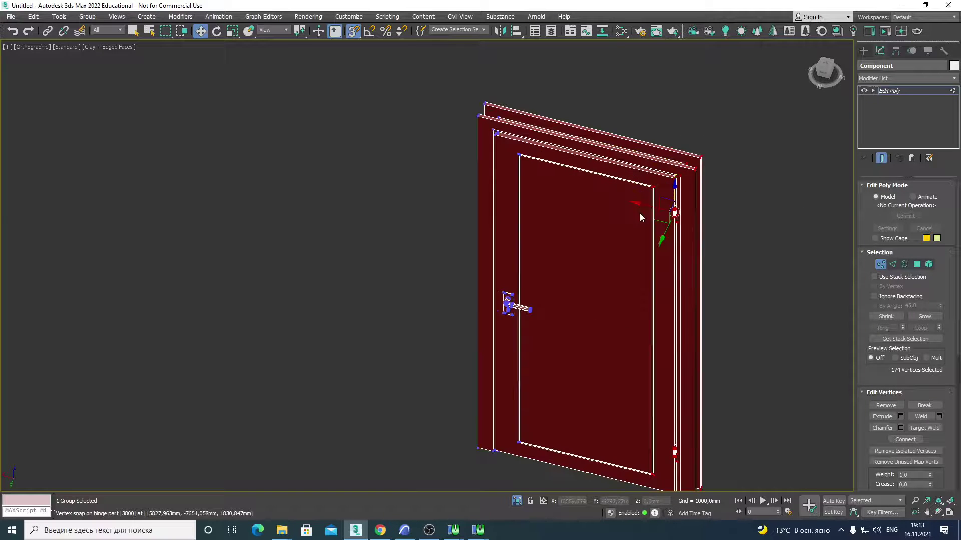
scroll(644, 212, "up", 2)
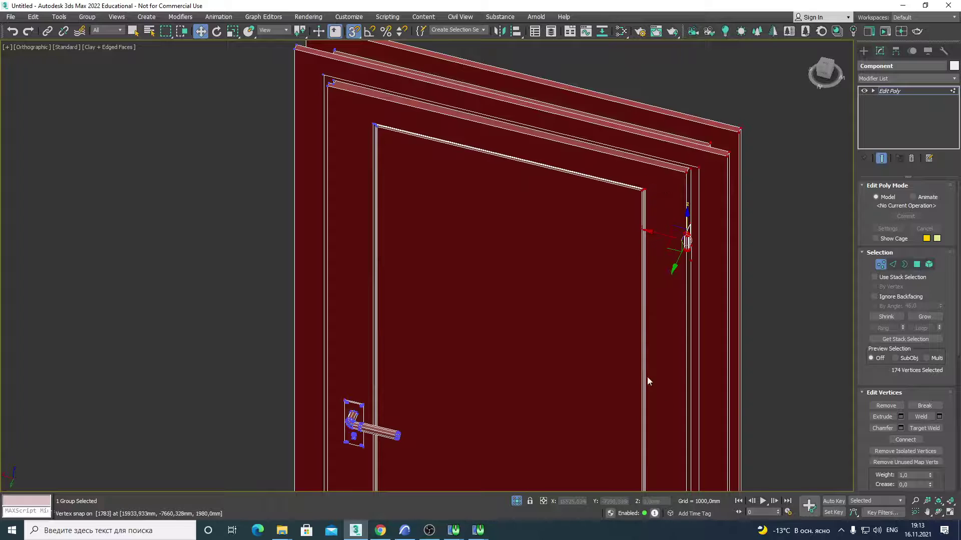
left_click(543, 502)
left_click(582, 502)
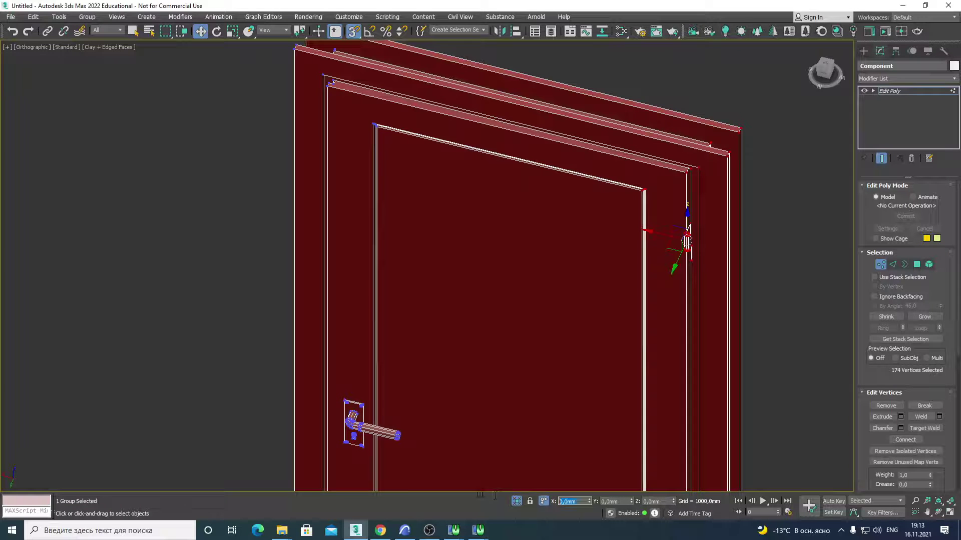
key("Return")
Step: Lower the door frame's top vertices by 5 mm with a Z offset of -5
scroll(525, 260, "down", 5)
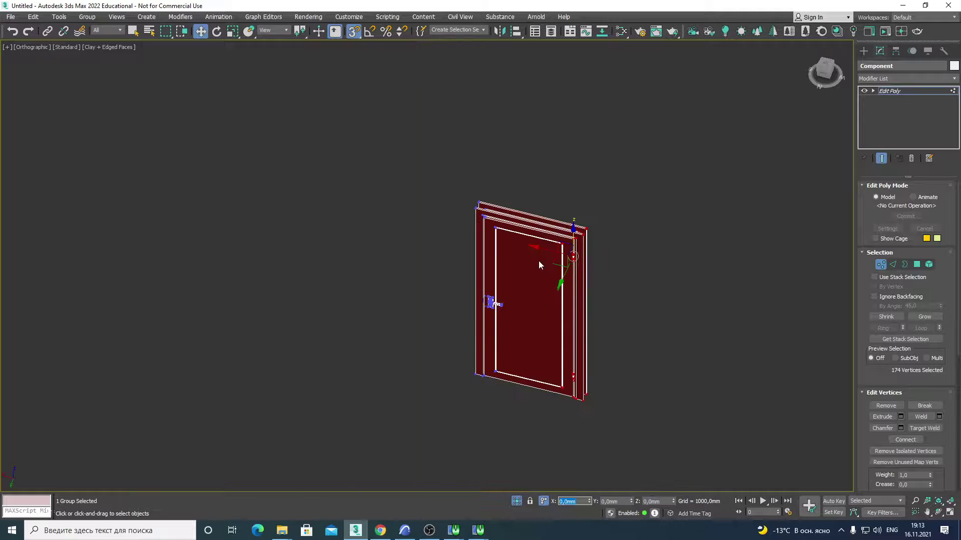
mouse_move(452, 169)
left_mouse_down()
mouse_move(527, 380)
mouse_move(528, 414)
left_mouse_up()
left_click(578, 501)
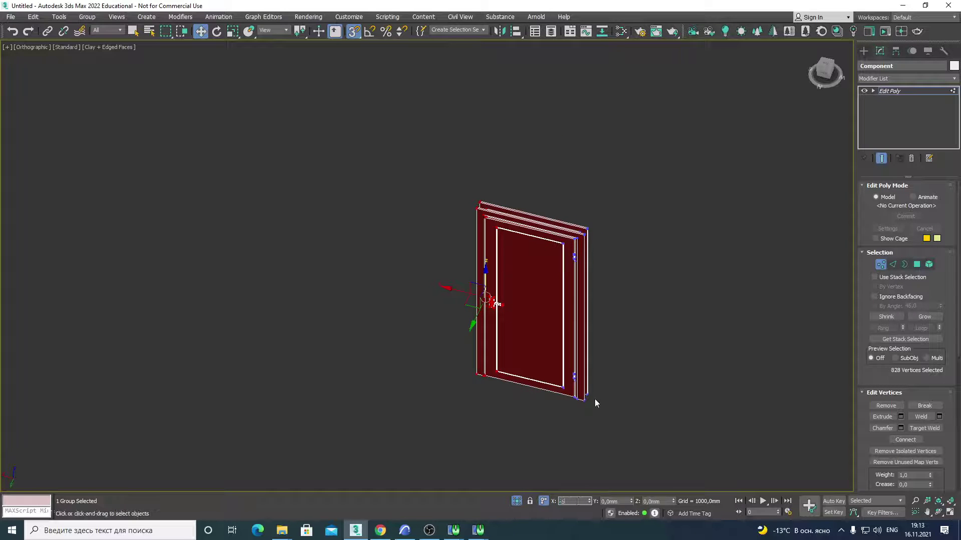
scroll(426, 175, "up", 3)
left_click_drag(427, 178, 727, 377)
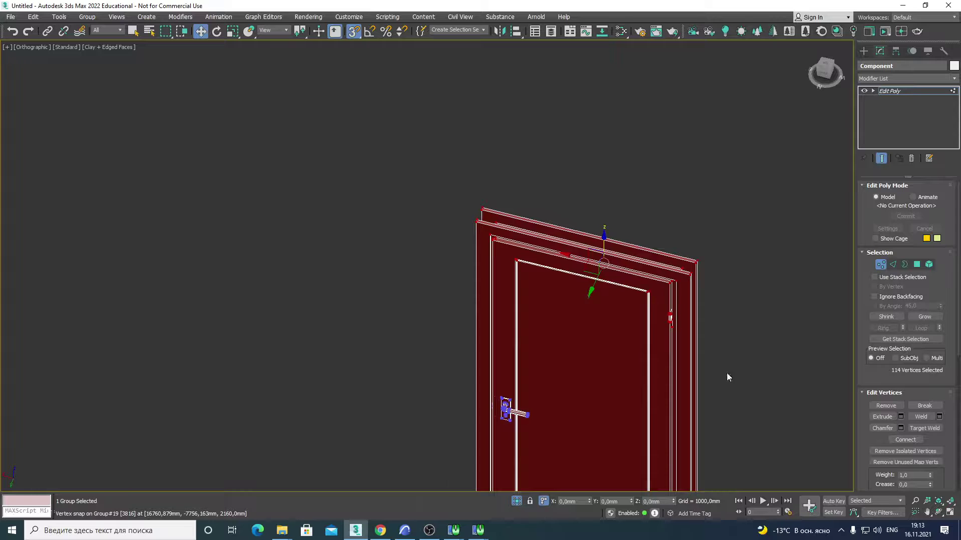
left_click(650, 502)
type("-5")
key("Return")
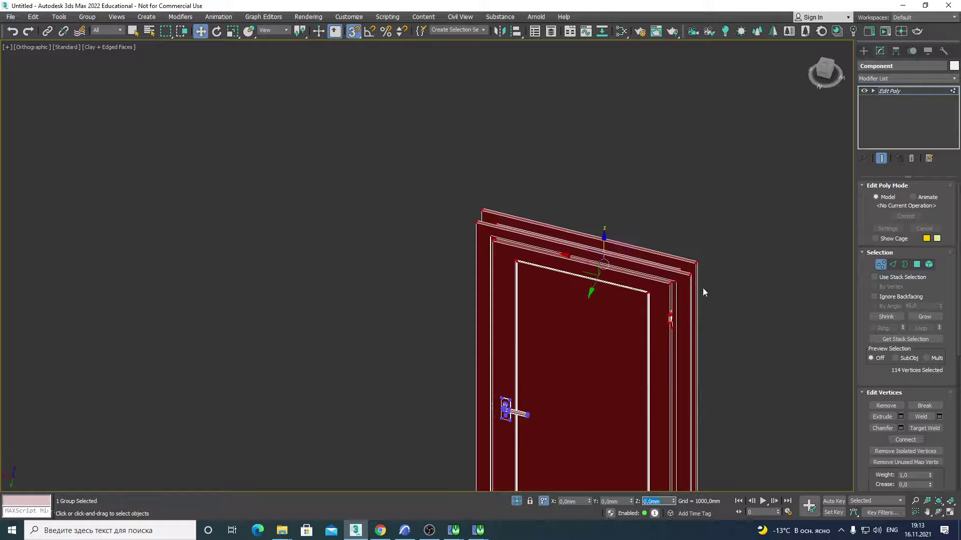
Step: Orbit around the door to inspect its trimmed top edge
middle_click_drag(701, 284, 684, 299, "alt")
scroll(568, 324, "up", 4)
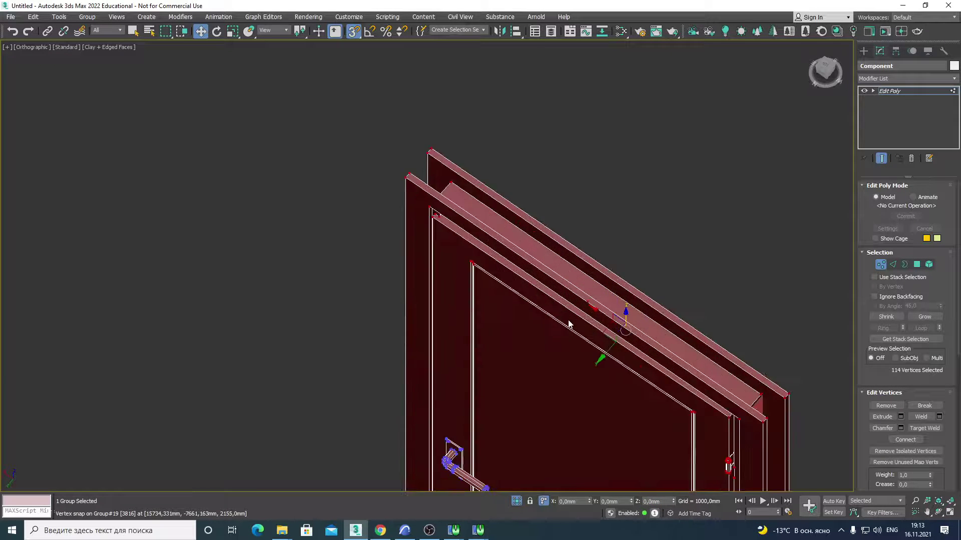
middle_click_drag(711, 382, 732, 371, "alt")
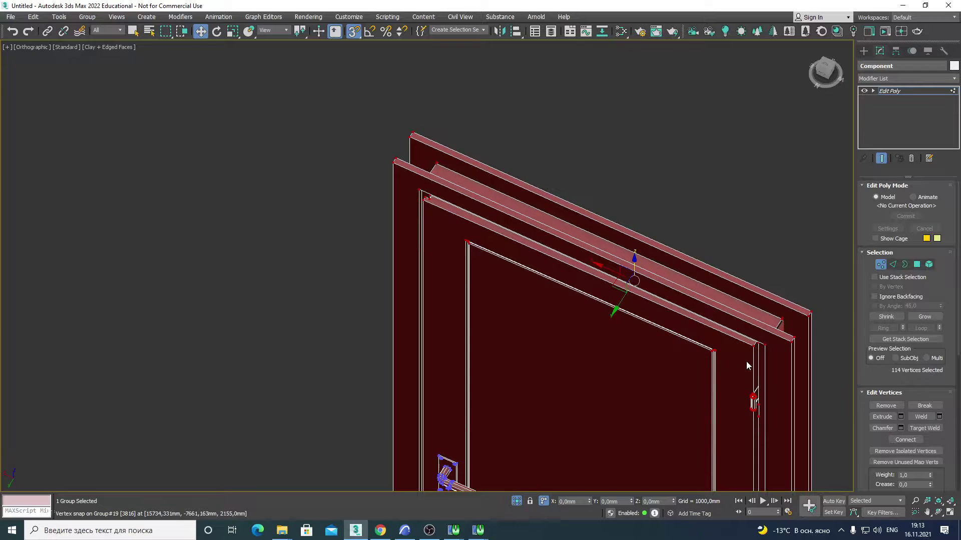
scroll(741, 365, "up", 3)
scroll(451, 350, "down", 3)
Step: Leave the door frame's vertex editing and view the whole door from another angle
key("1")
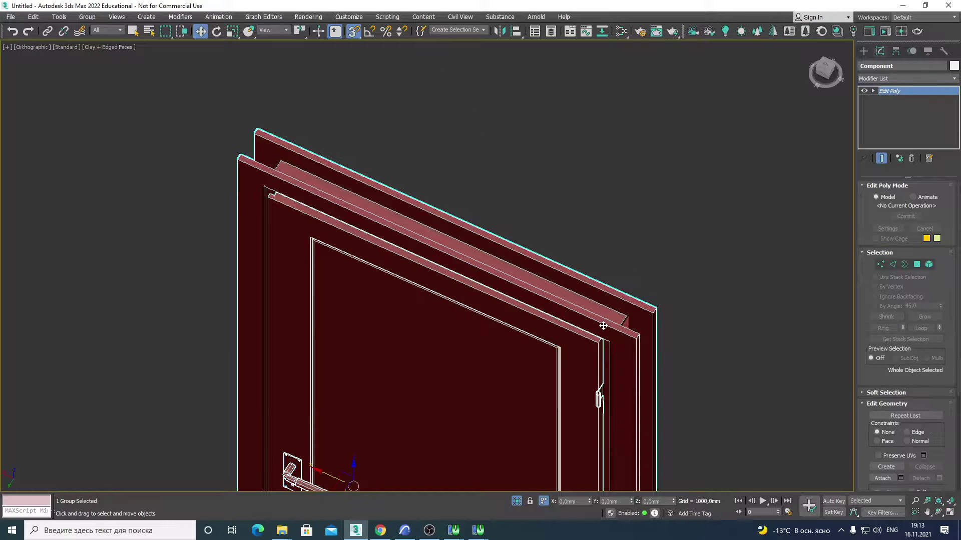
scroll(603, 325, "down", 3)
scroll(621, 328, "down", 4)
middle_click_drag(641, 329, 368, 313, "alt")
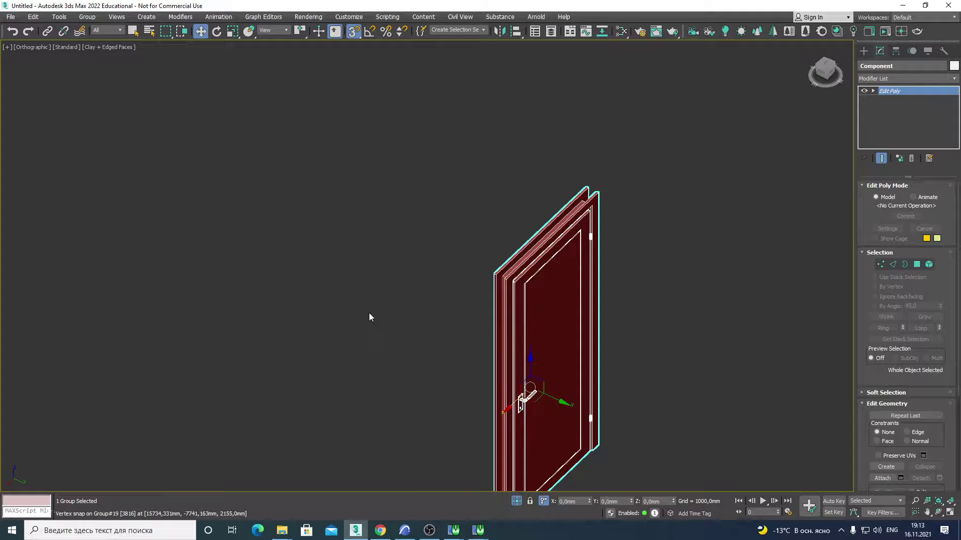
scroll(512, 295, "up", 5)
scroll(526, 294, "up", 2)
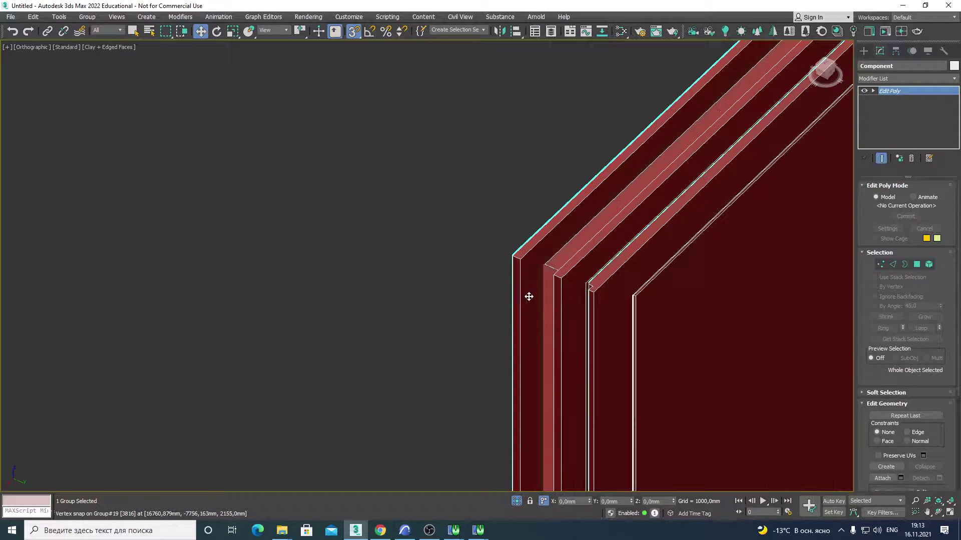
Step: Select the room's Editable Poly and use Unhide All in Polygon mode to restore its walls
left_click(547, 283)
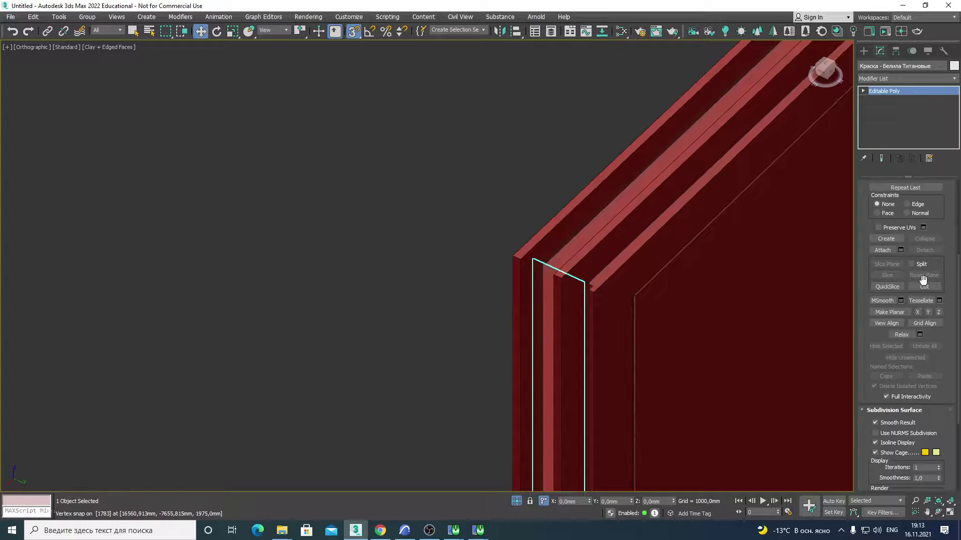
scroll(941, 283, "up", 1)
scroll(944, 284, "up", 2)
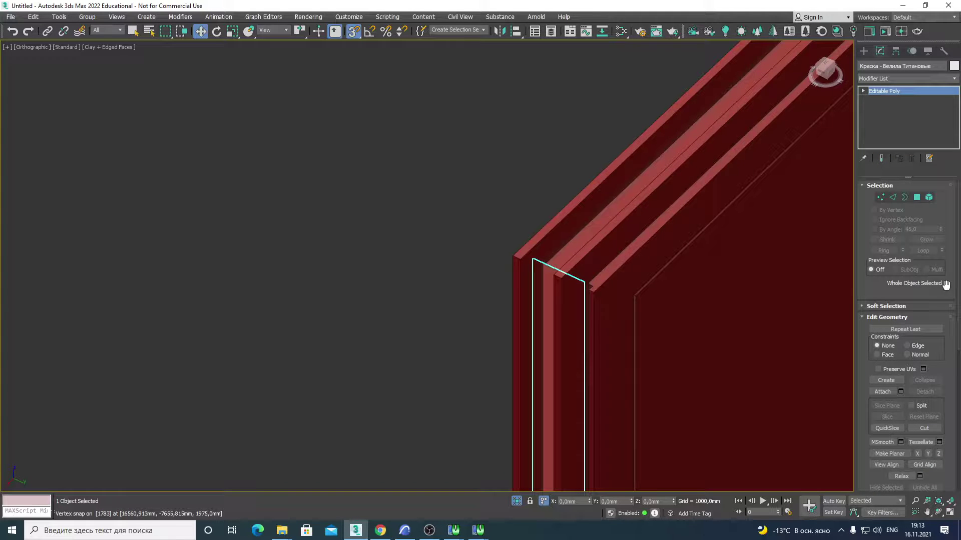
left_click(916, 200)
scroll(954, 338, "down", 2)
scroll(955, 338, "down", 1)
scroll(955, 340, "down", 2)
scroll(957, 343, "down", 1)
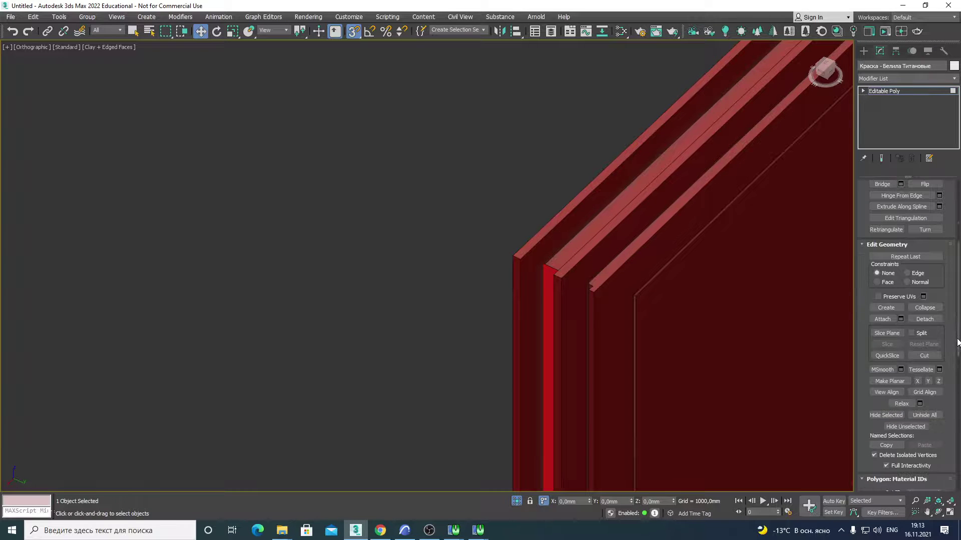
left_click(915, 416)
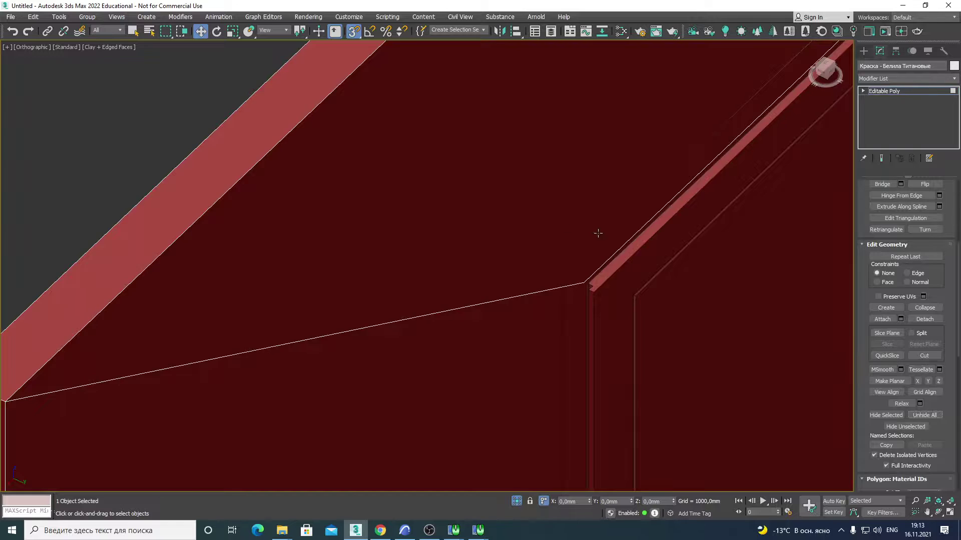
scroll(596, 233, "down", 5)
middle_click_drag(595, 232, 502, 264, "alt")
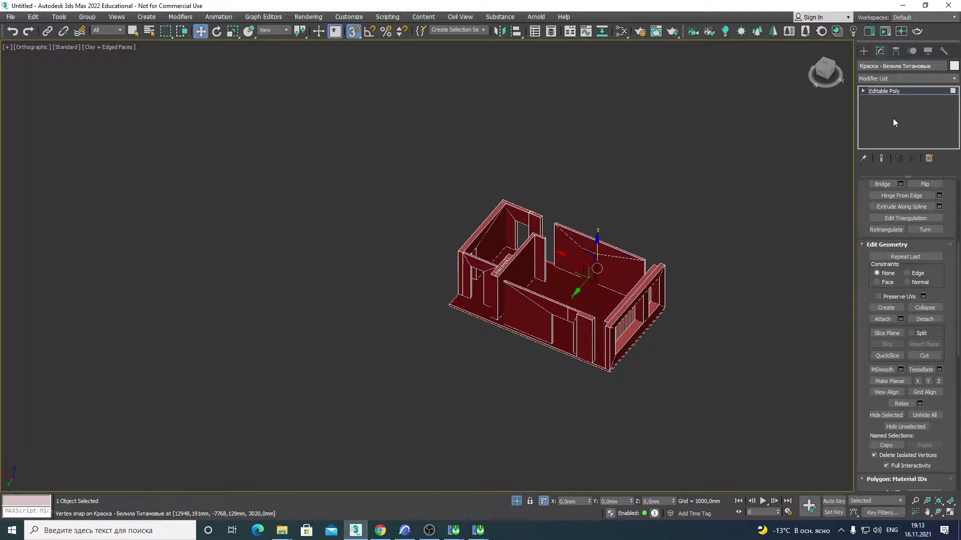
Step: Convert the door Component group in the wall opening to Editable Poly via the quad menu
left_click(873, 124)
scroll(595, 262, "up", 5)
scroll(600, 263, "up", 3)
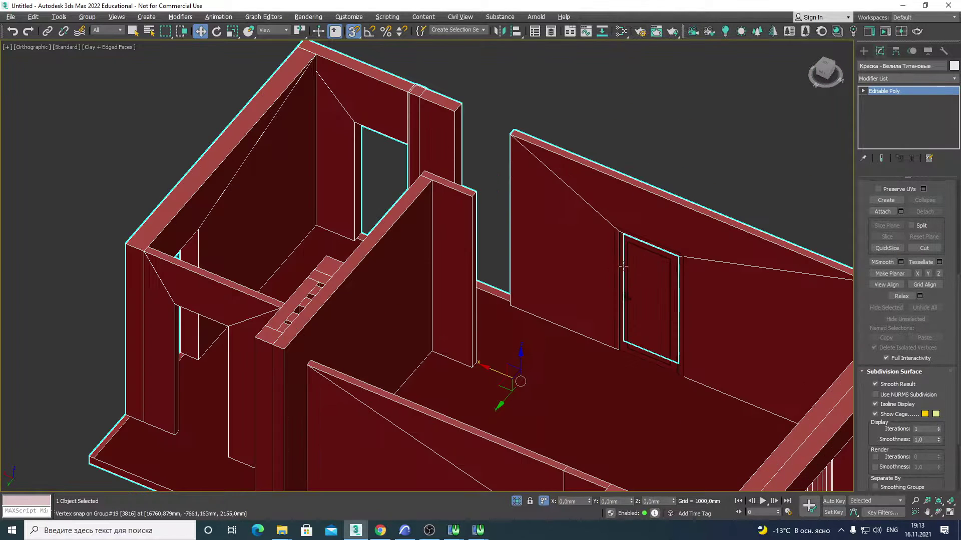
scroll(630, 260, "up", 3)
scroll(629, 265, "up", 2)
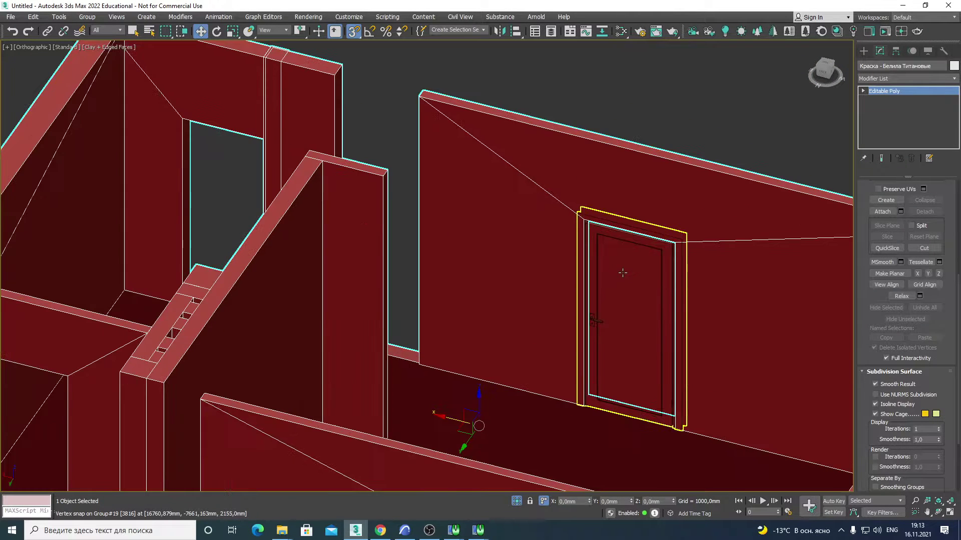
left_click(627, 272)
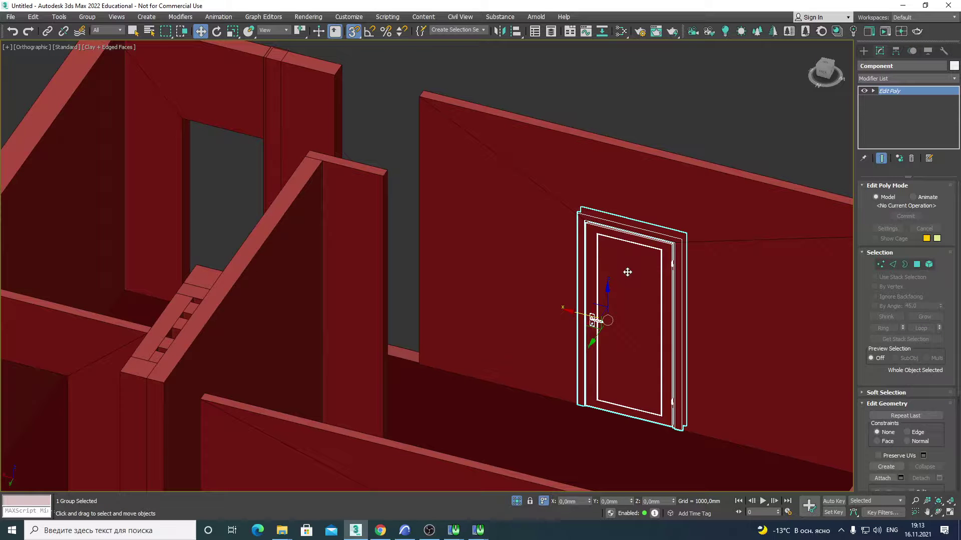
right_click(627, 272)
mouse_move(666, 373)
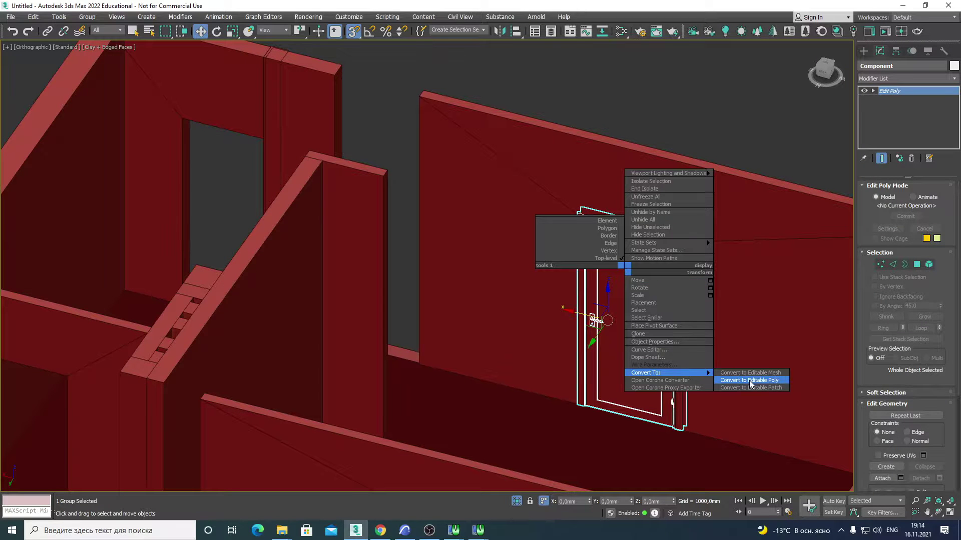
left_click(749, 380)
left_click(631, 260)
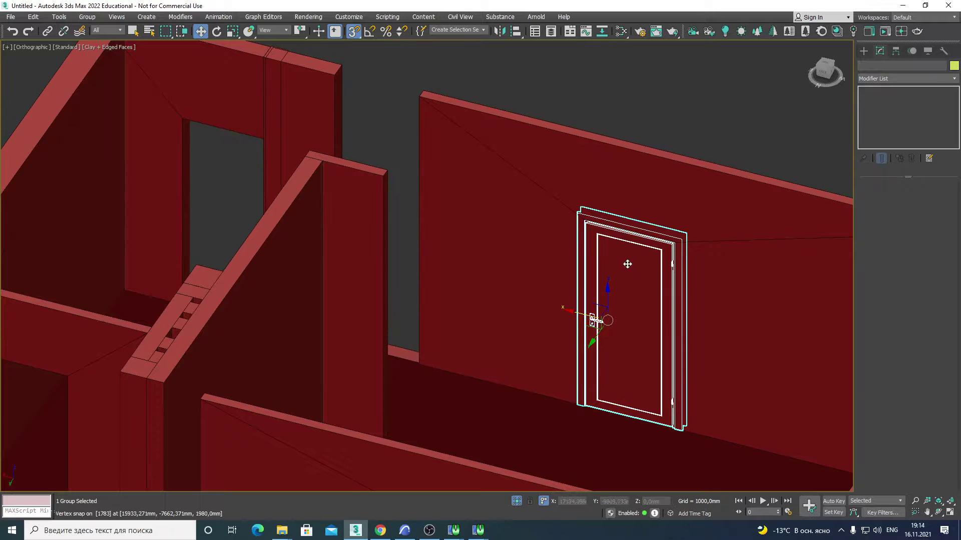
mouse_move(650, 260)
middle_mouse_down("alt")
mouse_move(693, 262)
mouse_move(514, 437)
middle_mouse_up("alt")
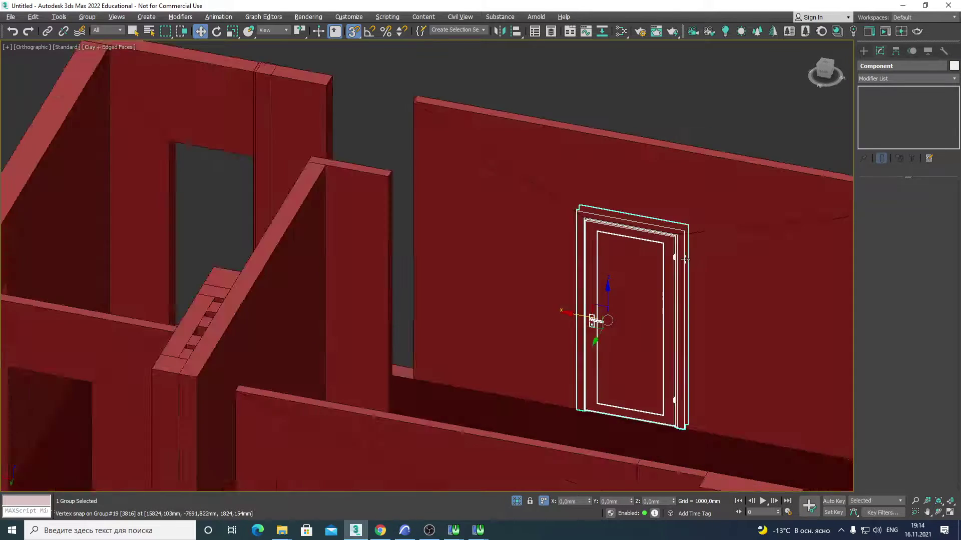